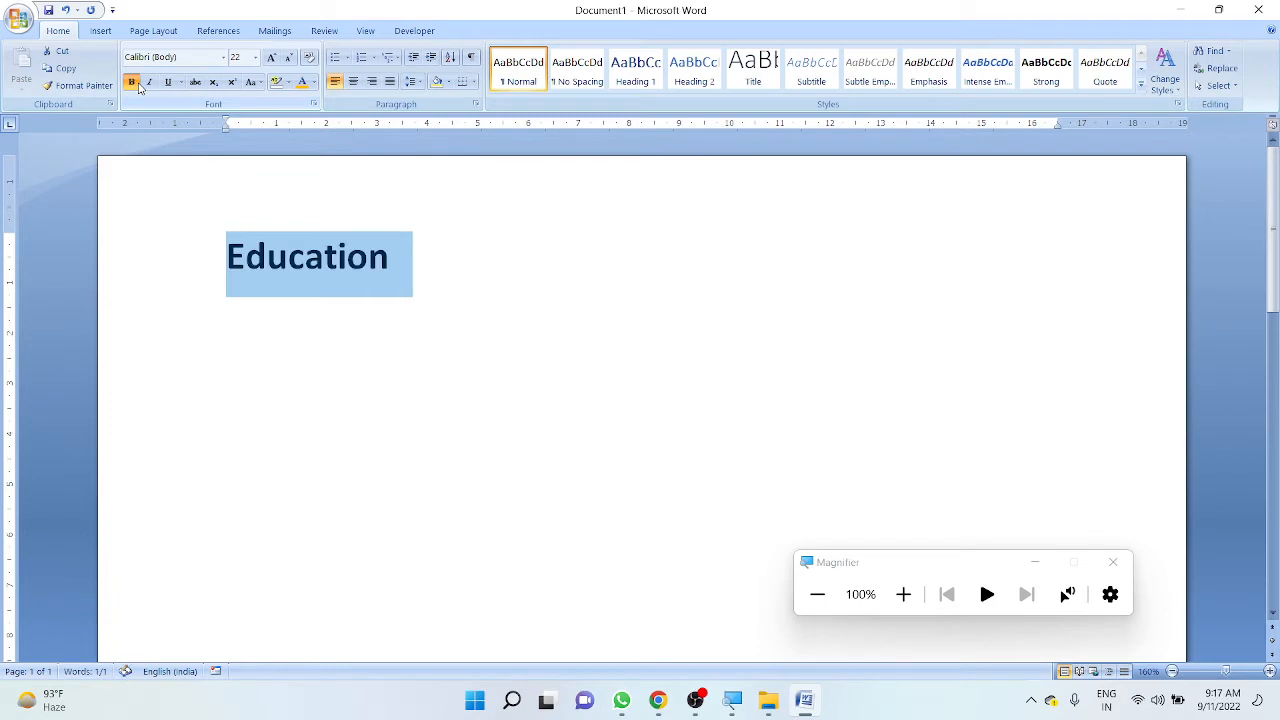
- Duplicate the "Education" heading on a new line below the original, leaving a blank line between the two
{"action": "key", "text": "ctrl+c"}
{"action": "left_click", "coordinate": [482, 262]}
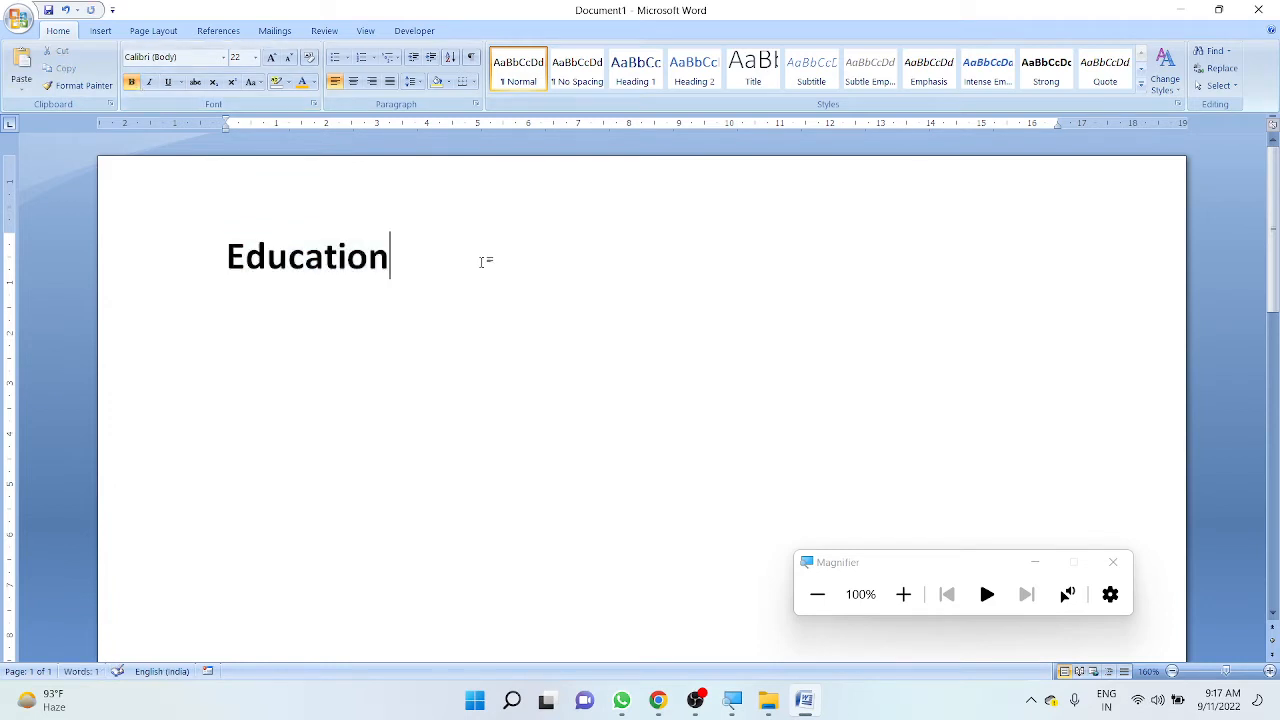
{"action": "key", "text": "Return"}
{"action": "key", "text": "ctrl+v"}
{"action": "left_click", "coordinate": [482, 262]}
{"action": "key", "text": "Return"}
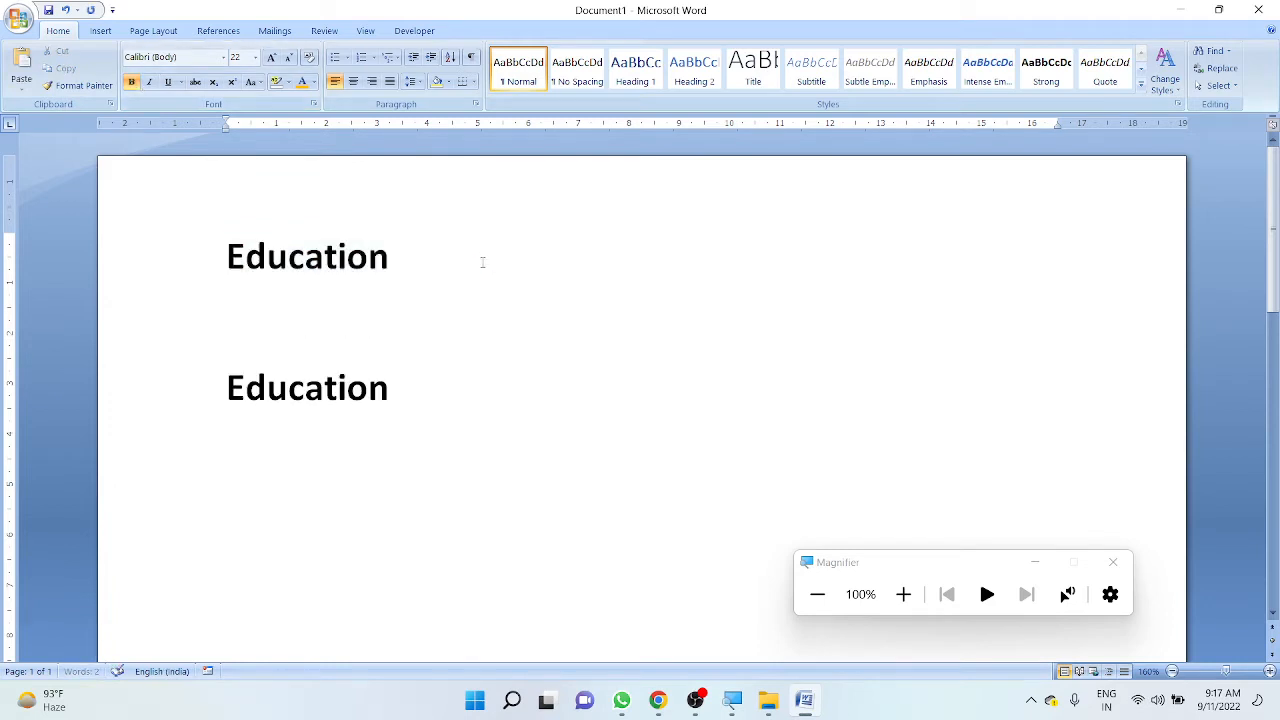
{"action": "left_click_drag", "start_coordinate": [437, 263], "coordinate": [245, 262]}
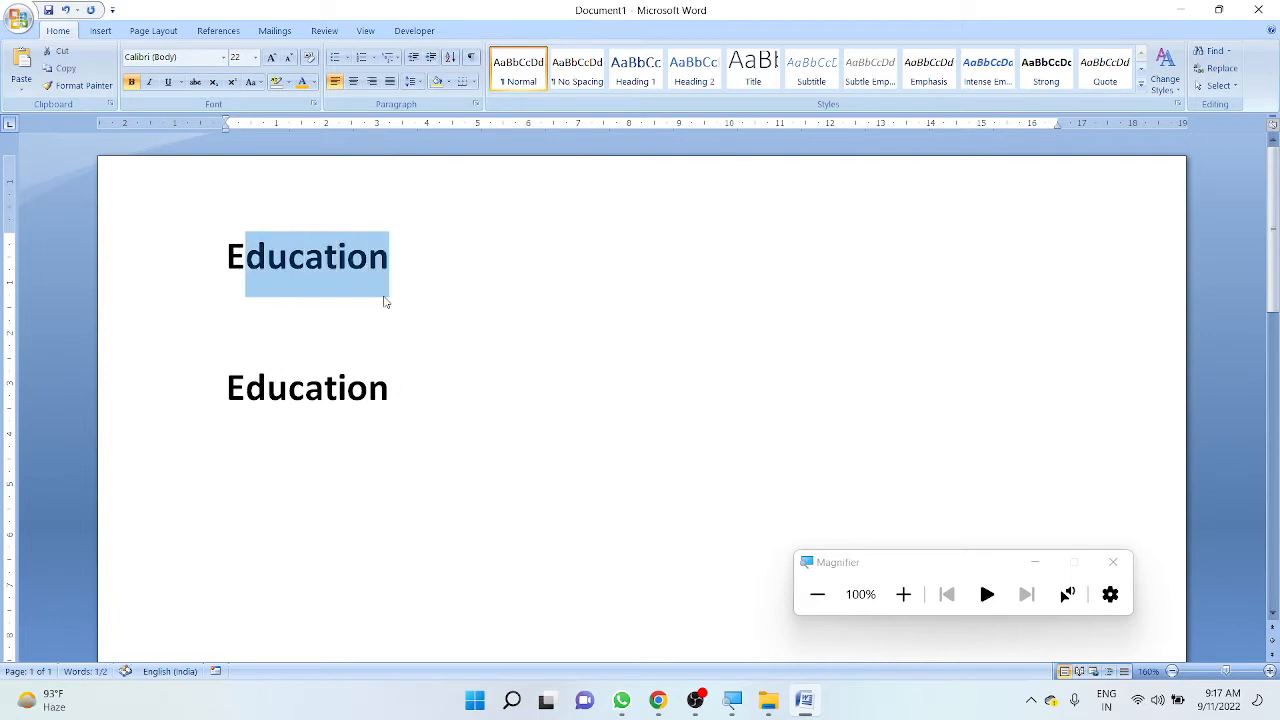
{"action": "left_click", "coordinate": [395, 260]}
{"action": "left_click_drag", "start_coordinate": [403, 260], "coordinate": [224, 257]}
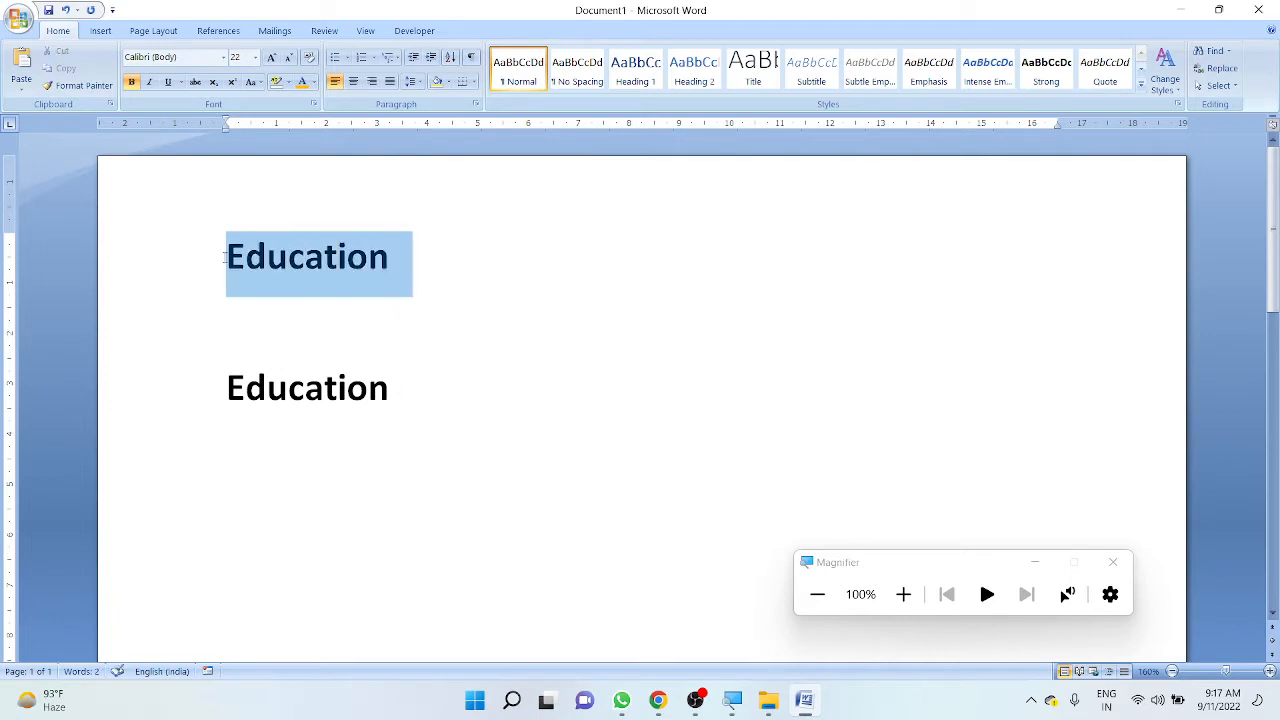
{"action": "left_click", "coordinate": [340, 285]}
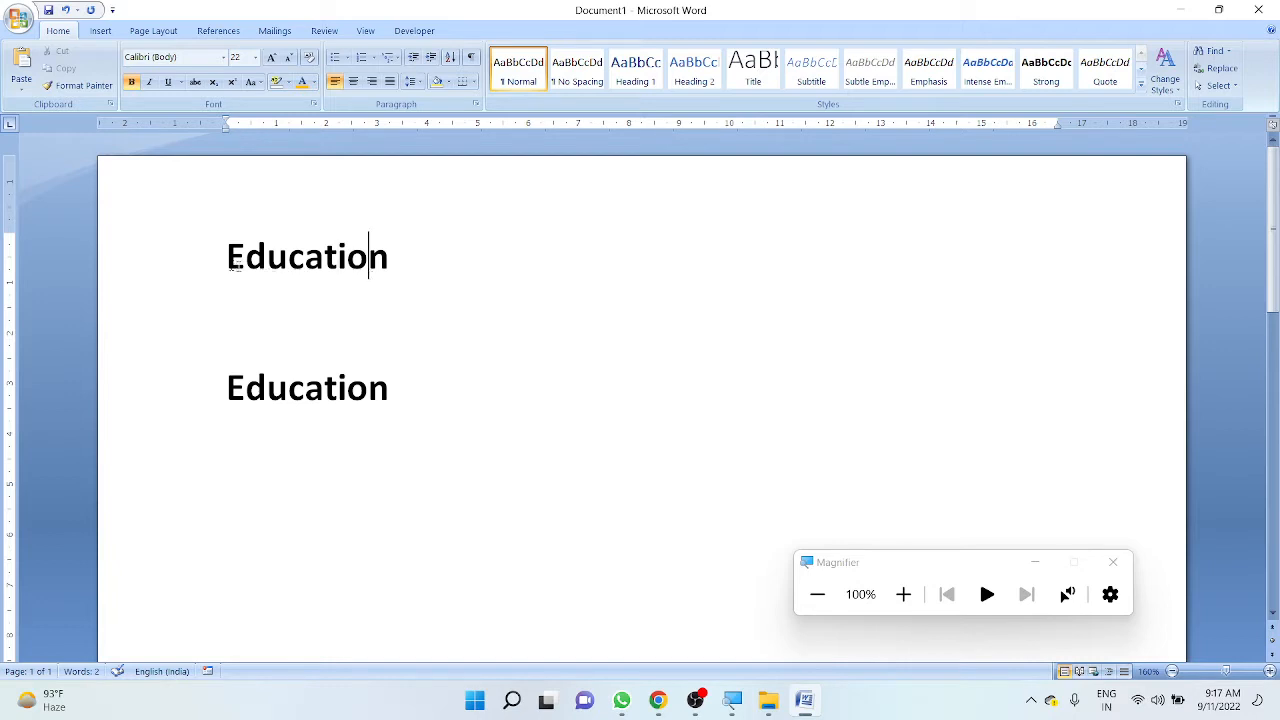
{"action": "left_click", "coordinate": [247, 260]}
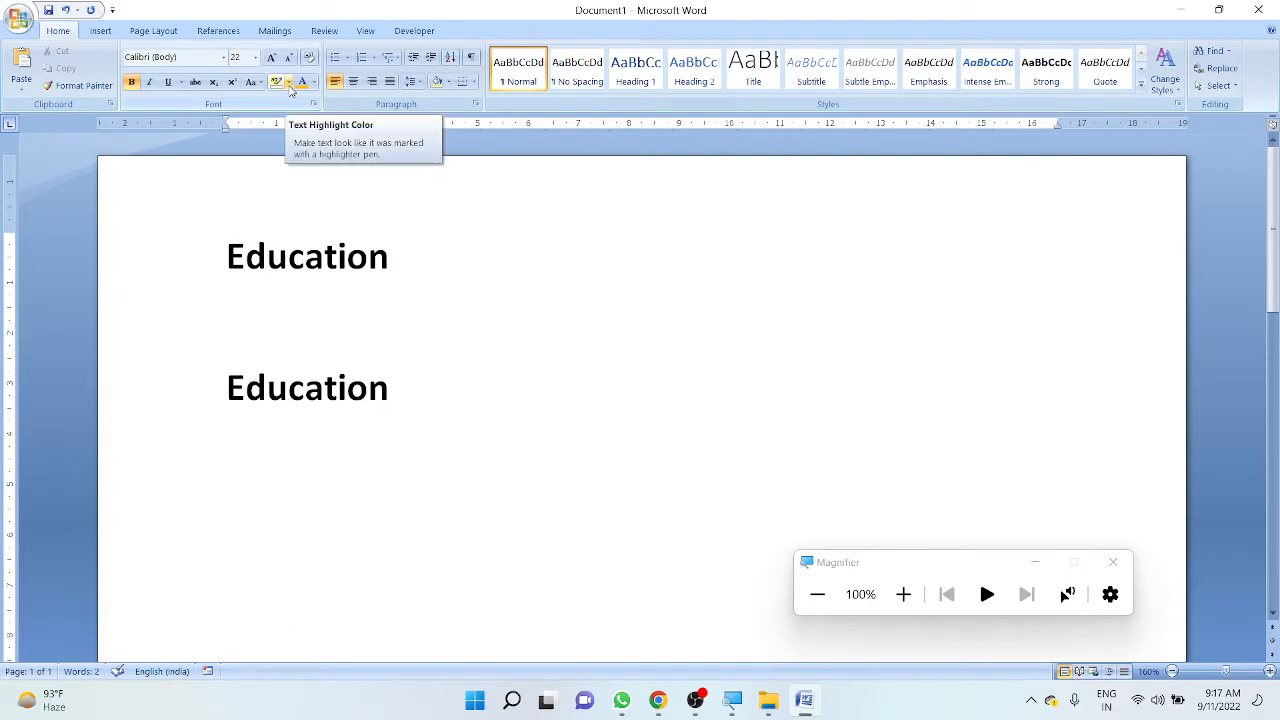
- Highlight the whole first "Education" line in bright green with the text highlighter pen
{"action": "left_click", "coordinate": [288, 83]}
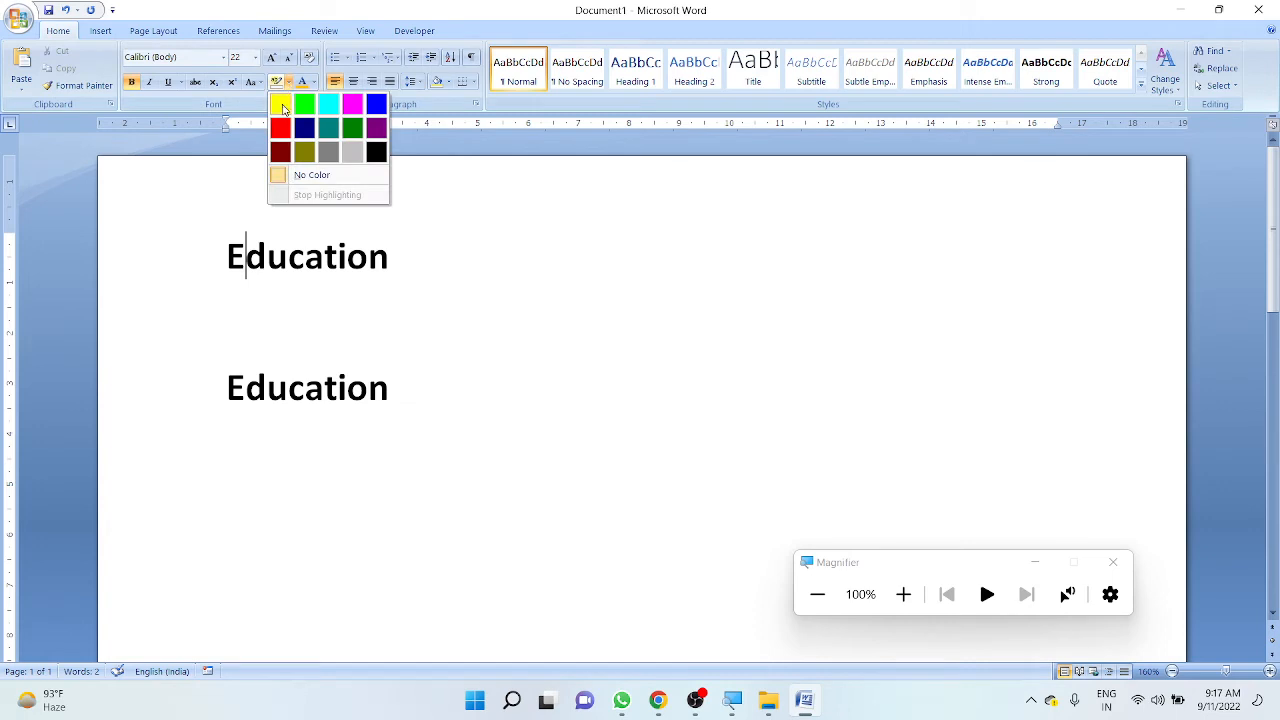
{"action": "left_click", "coordinate": [283, 108]}
{"action": "left_click", "coordinate": [288, 83]}
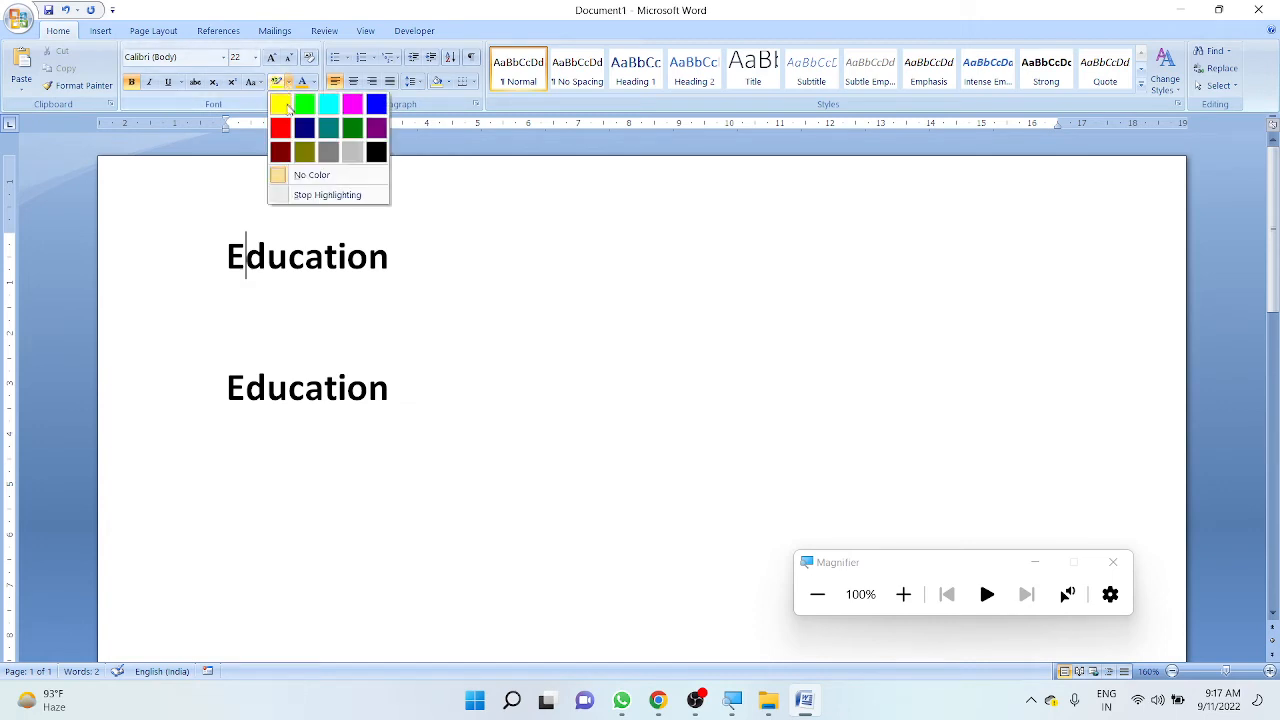
{"action": "left_click", "coordinate": [283, 108]}
{"action": "left_click", "coordinate": [288, 83]}
{"action": "left_click", "coordinate": [309, 107]}
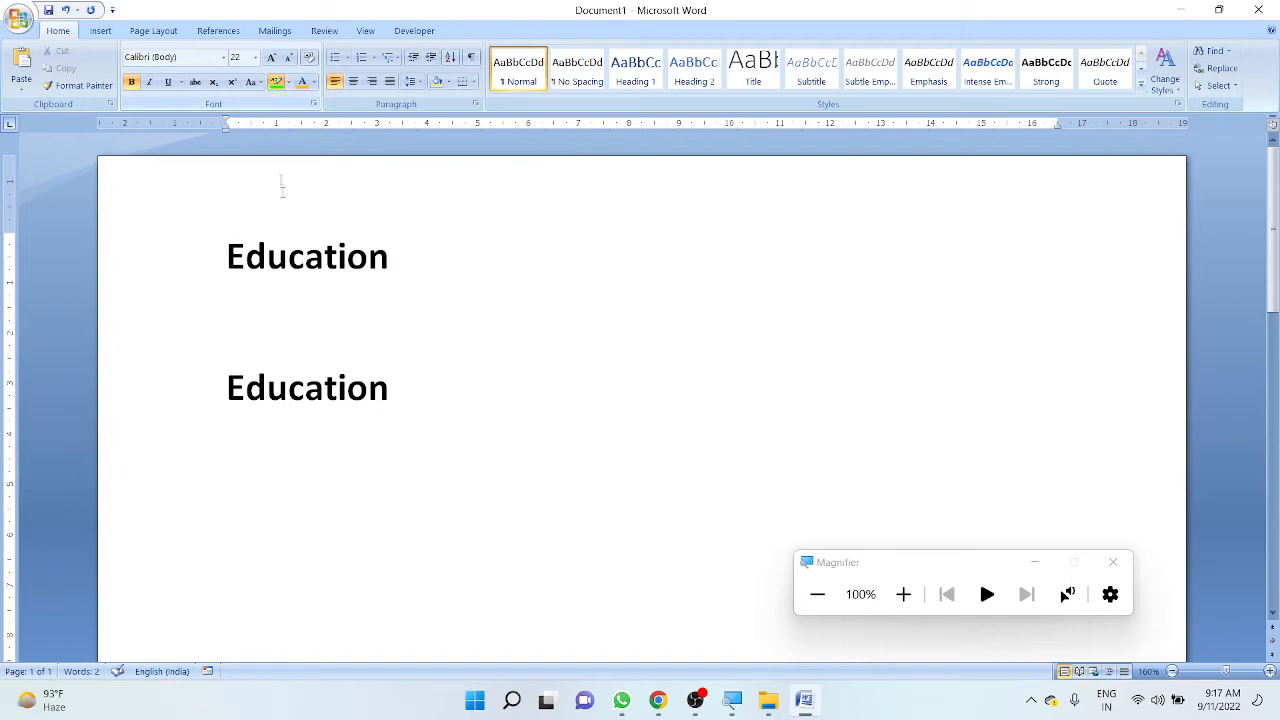
{"action": "left_click", "coordinate": [271, 257]}
{"action": "left_click_drag", "start_coordinate": [271, 257], "coordinate": [297, 290]}
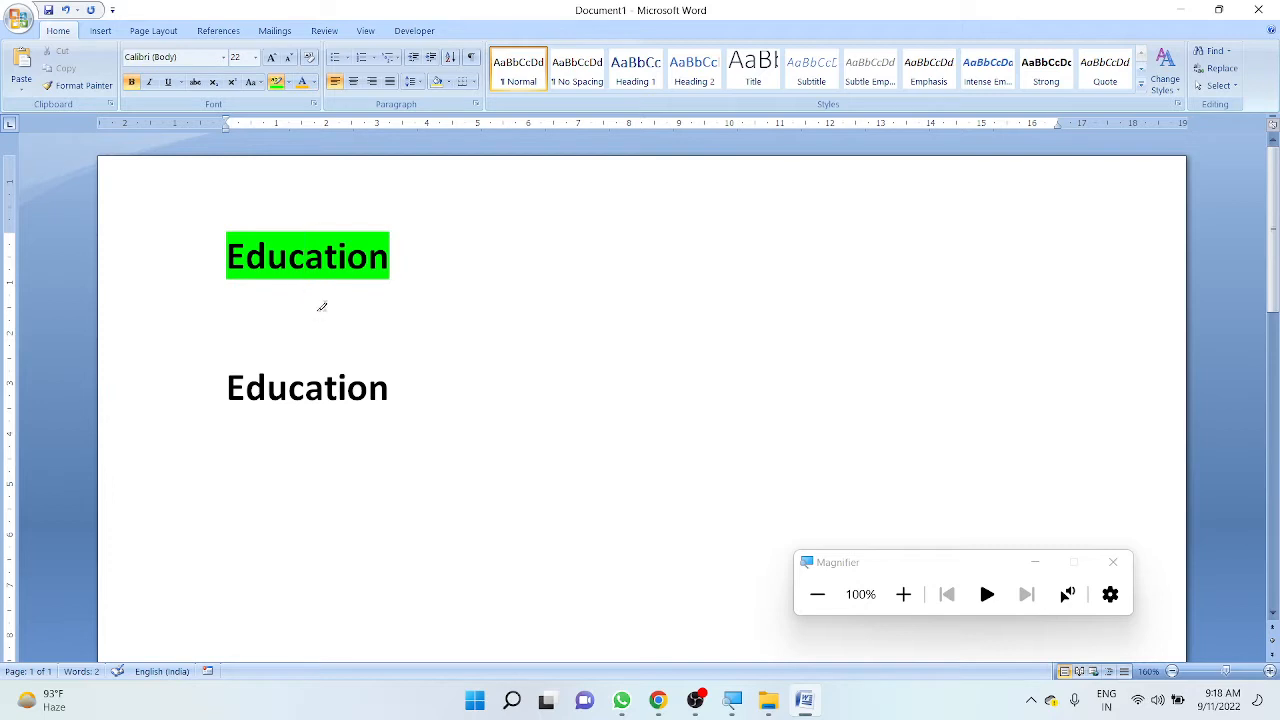
- Add a blank line below the highlighted word and paste a copy of the lower "Education" between the two existing lines
{"action": "double_click", "coordinate": [322, 305]}
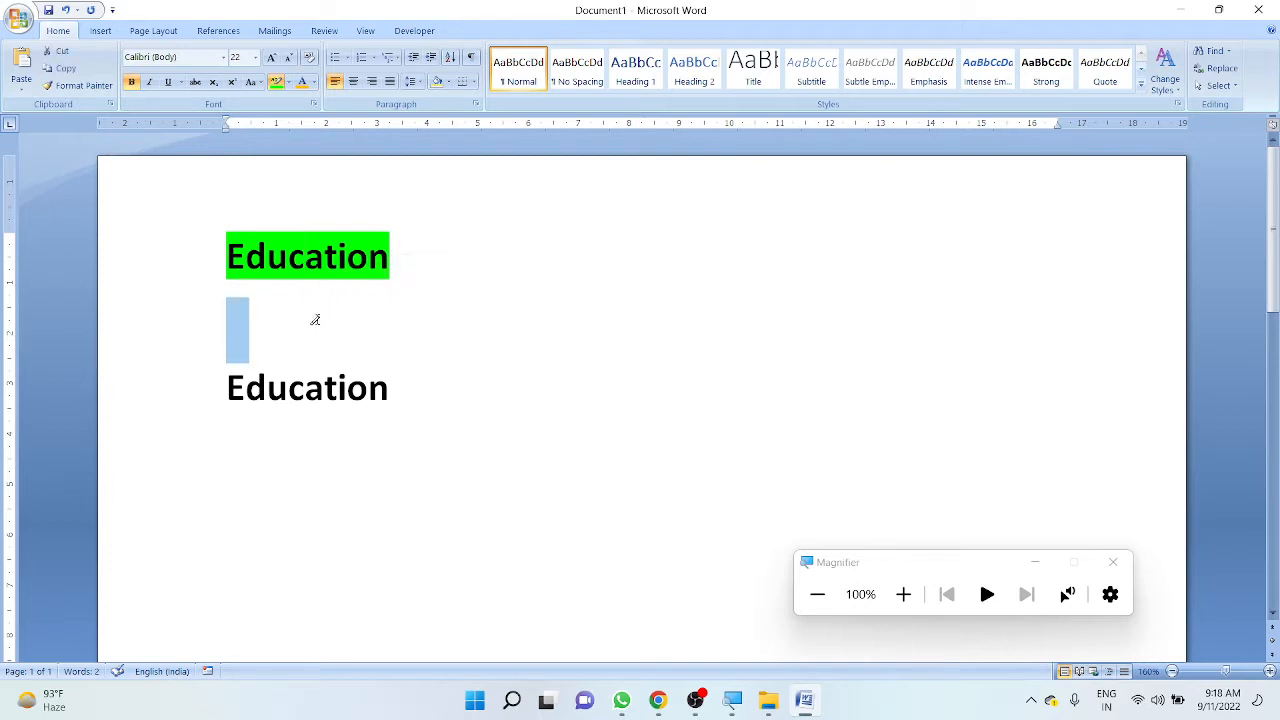
{"action": "left_click", "coordinate": [314, 339]}
{"action": "key", "text": "Return"}
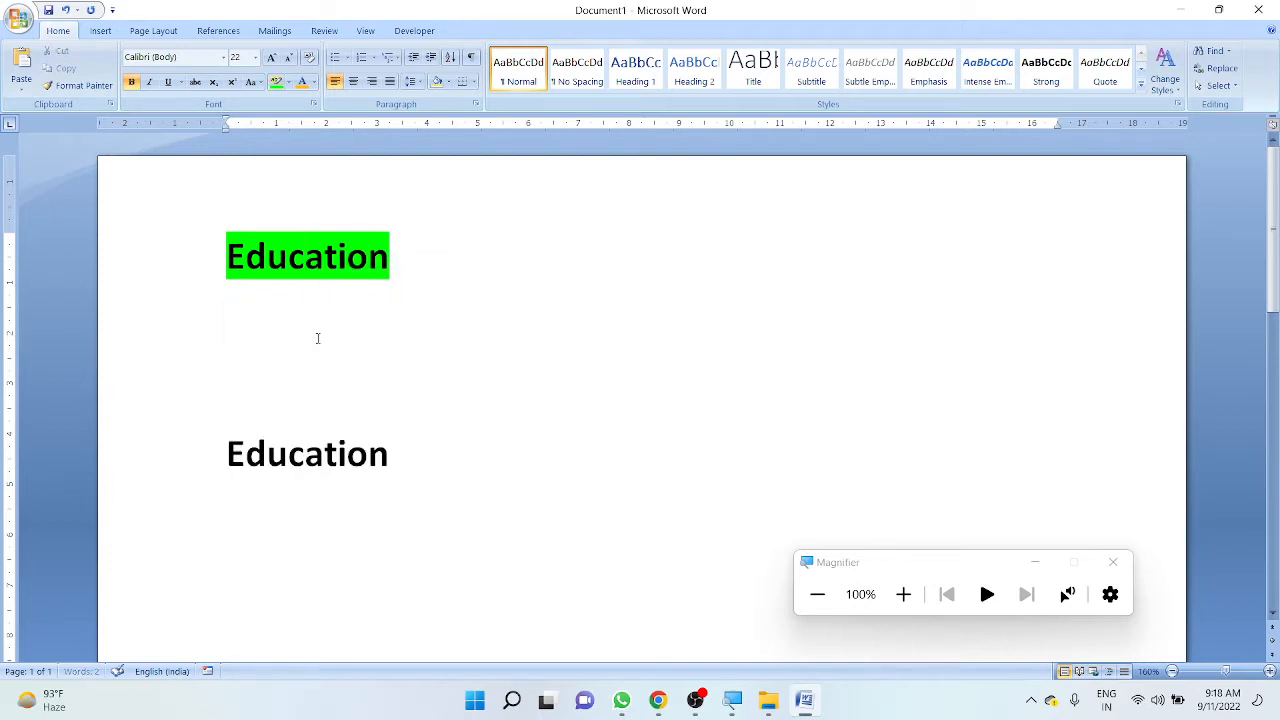
{"action": "left_click", "coordinate": [165, 453]}
{"action": "key", "text": "ctrl+c"}
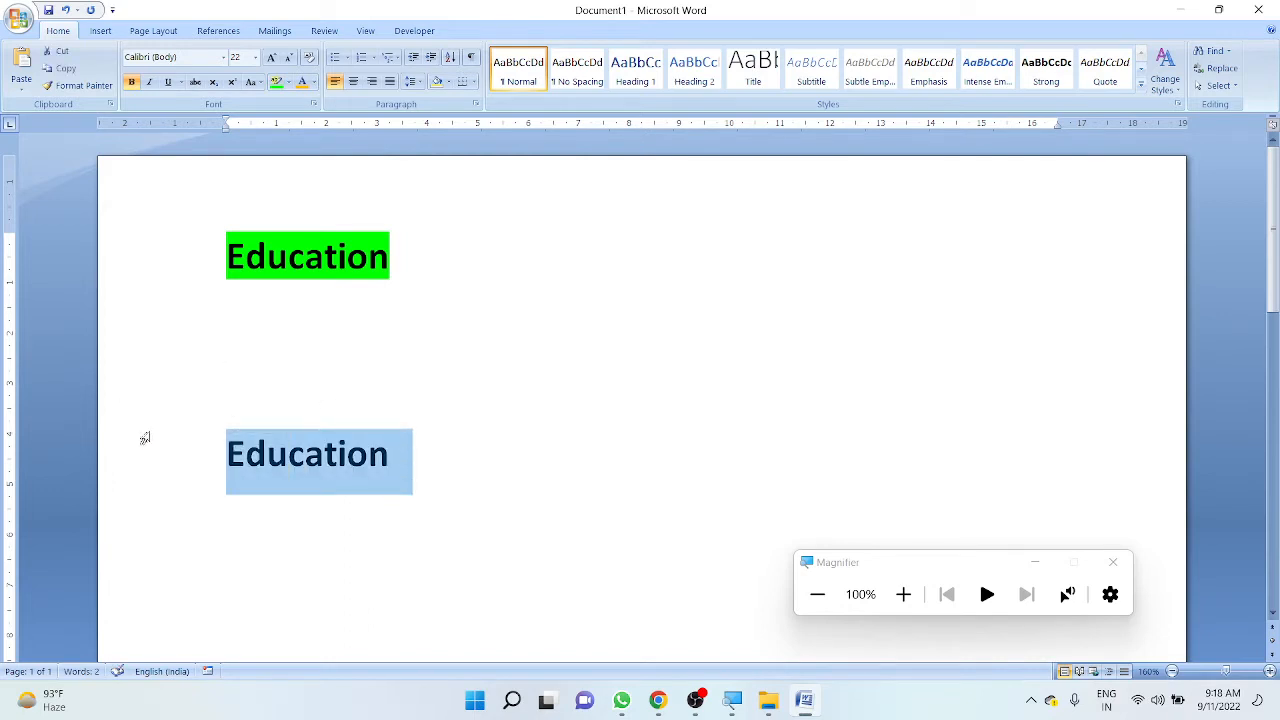
{"action": "left_click", "coordinate": [290, 378]}
{"action": "key", "text": "ctrl+v"}
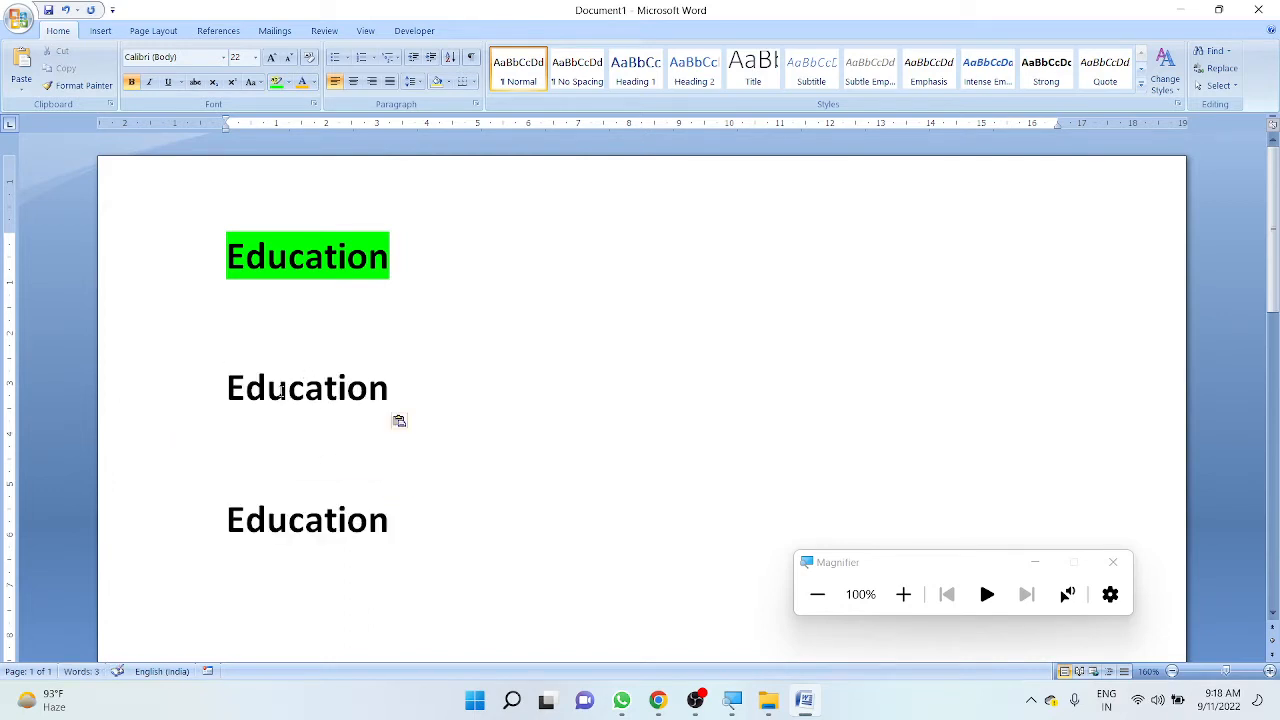
- Highlight only the letters "Edu" of the second "Education" in yellow
{"action": "left_click", "coordinate": [288, 386]}
{"action": "key", "text": "shift+Left"}
{"action": "key", "text": "shift+Left"}
{"action": "key", "text": "shift+Left"}
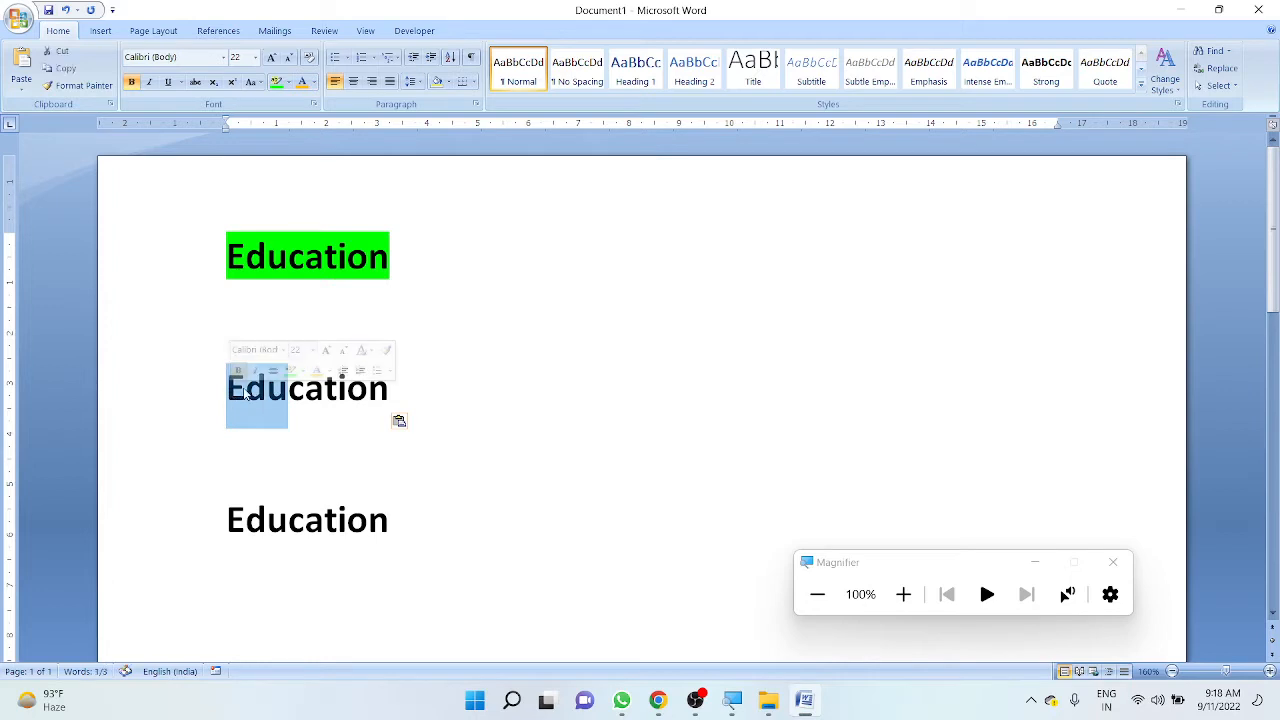
{"action": "left_click", "coordinate": [290, 84]}
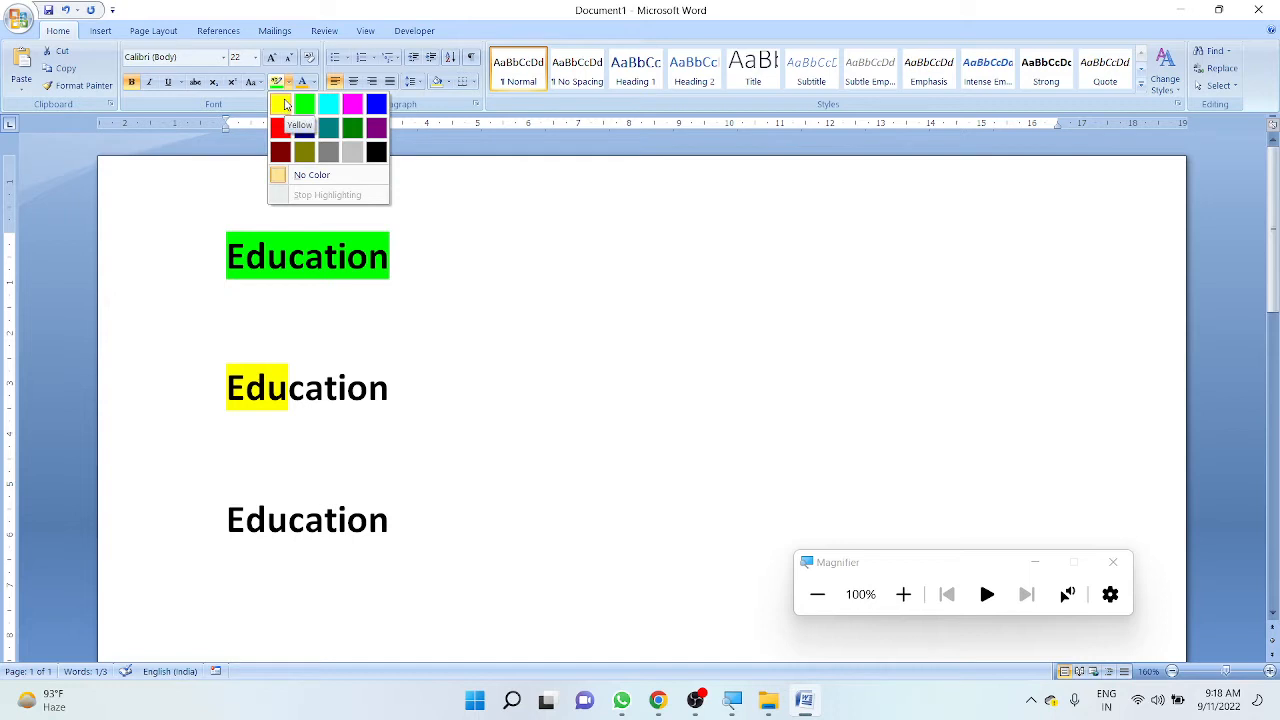
{"action": "left_click", "coordinate": [285, 105]}
{"action": "left_click", "coordinate": [287, 347]}
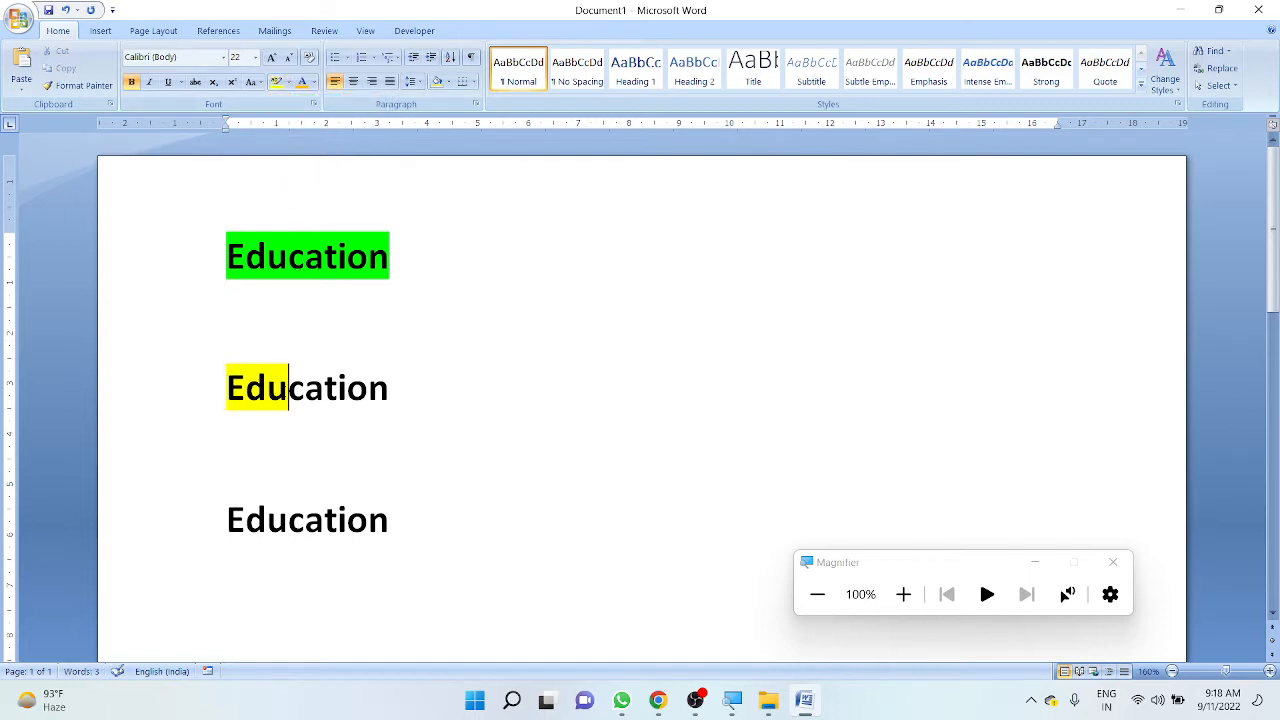
- Remove the highlight from the letters "Edu" of the second "Education" by applying No Color
{"action": "left_click_drag", "start_coordinate": [288, 390], "coordinate": [229, 398]}
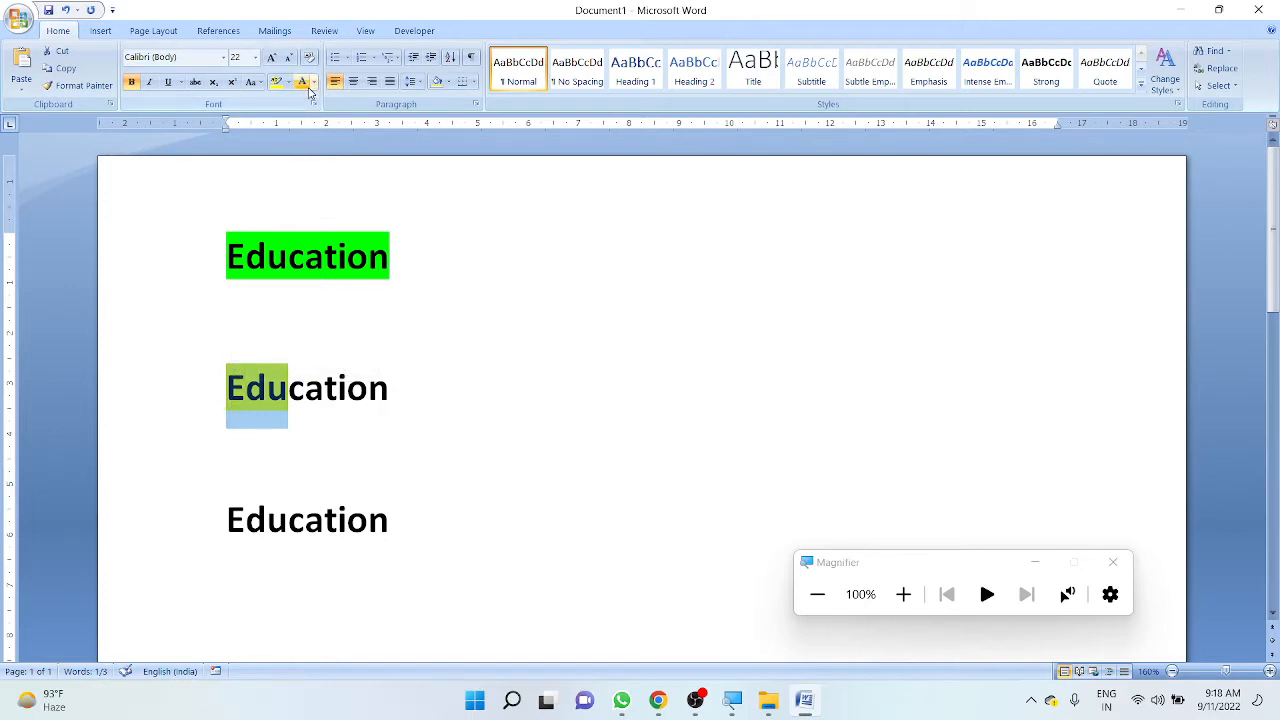
{"action": "left_click", "coordinate": [289, 84]}
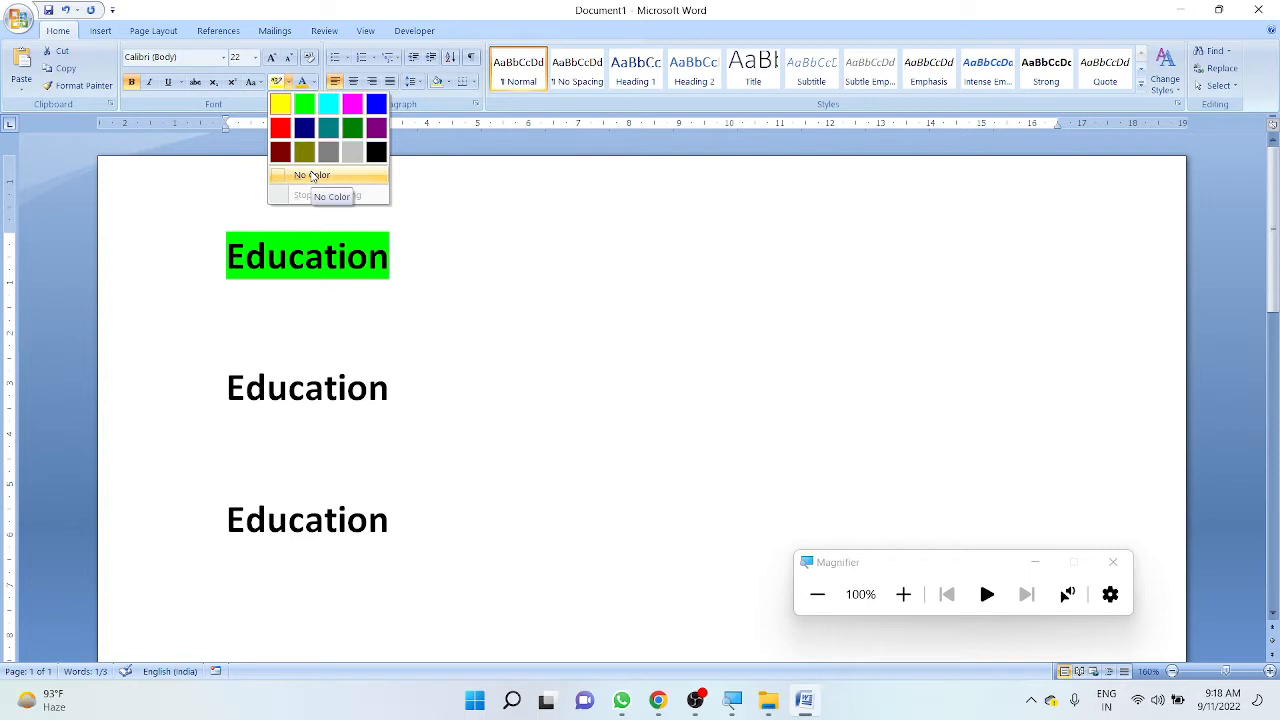
{"action": "left_click", "coordinate": [312, 177]}
{"action": "left_click", "coordinate": [369, 326]}
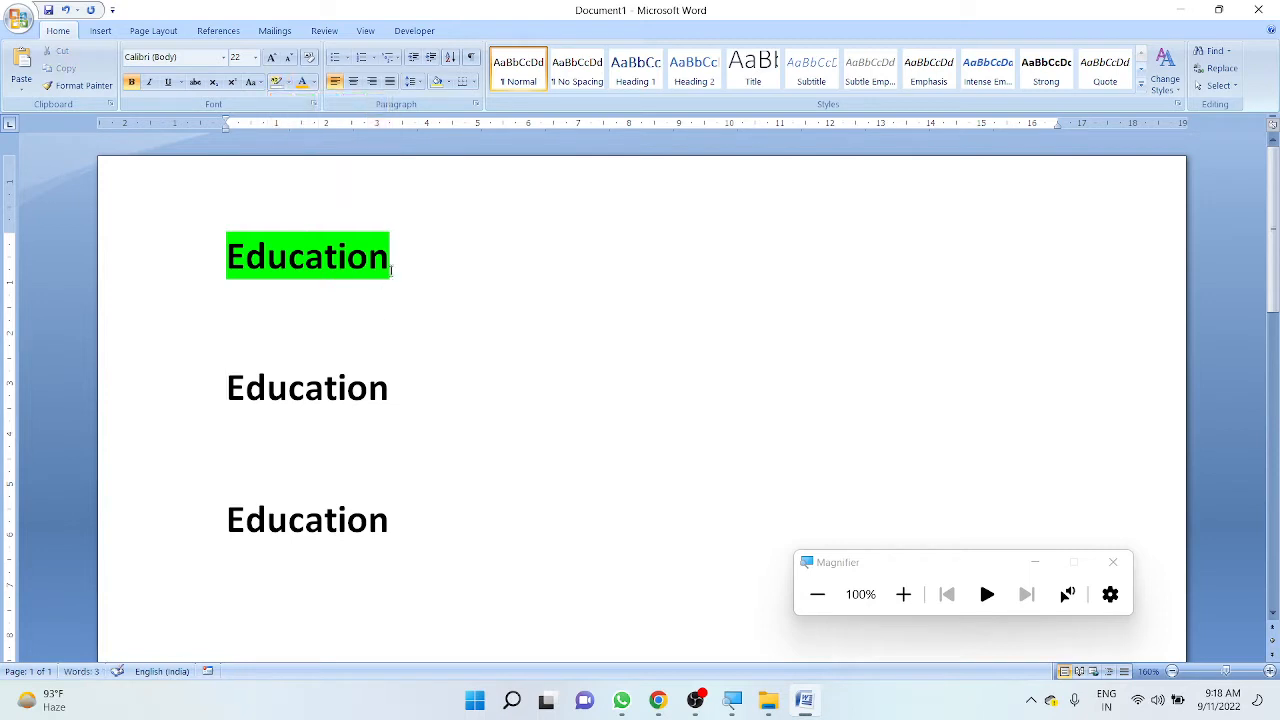
{"action": "left_click", "coordinate": [395, 257]}
{"action": "left_click_drag", "start_coordinate": [395, 257], "coordinate": [217, 249]}
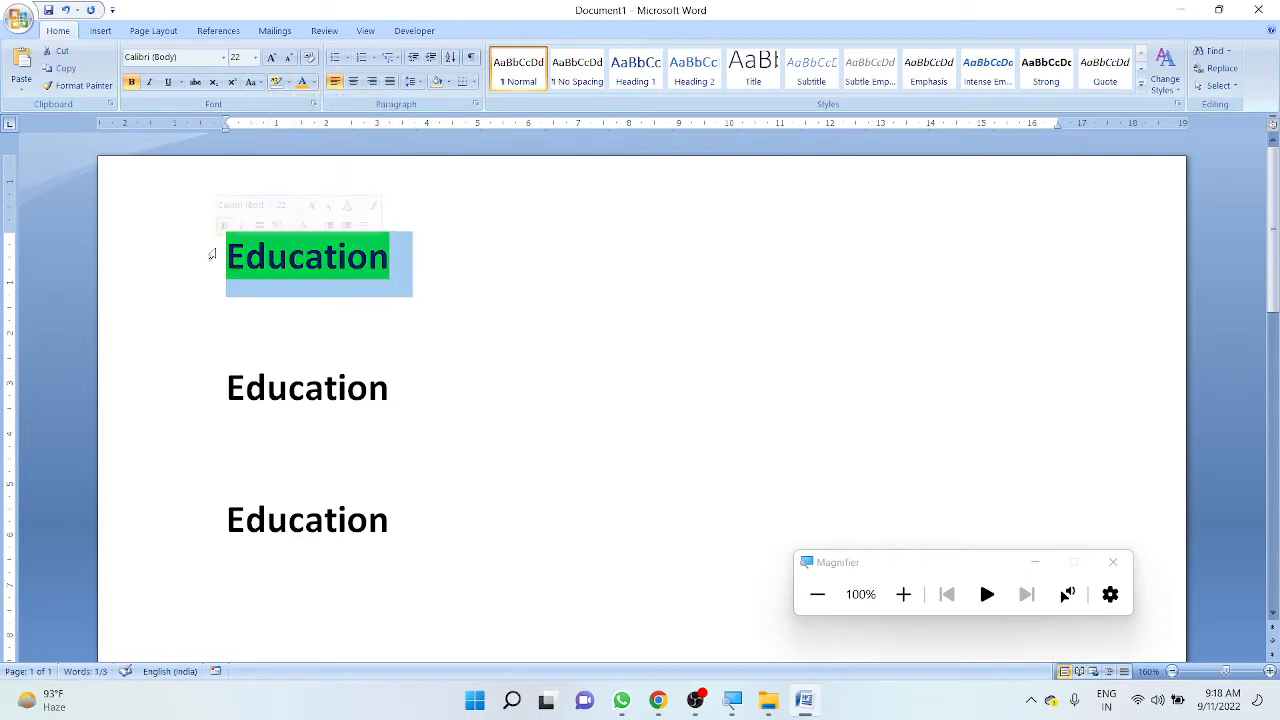
- Apply yellow paragraph shading to the third "Education" line
{"action": "left_click_drag", "start_coordinate": [226, 520], "coordinate": [772, 542]}
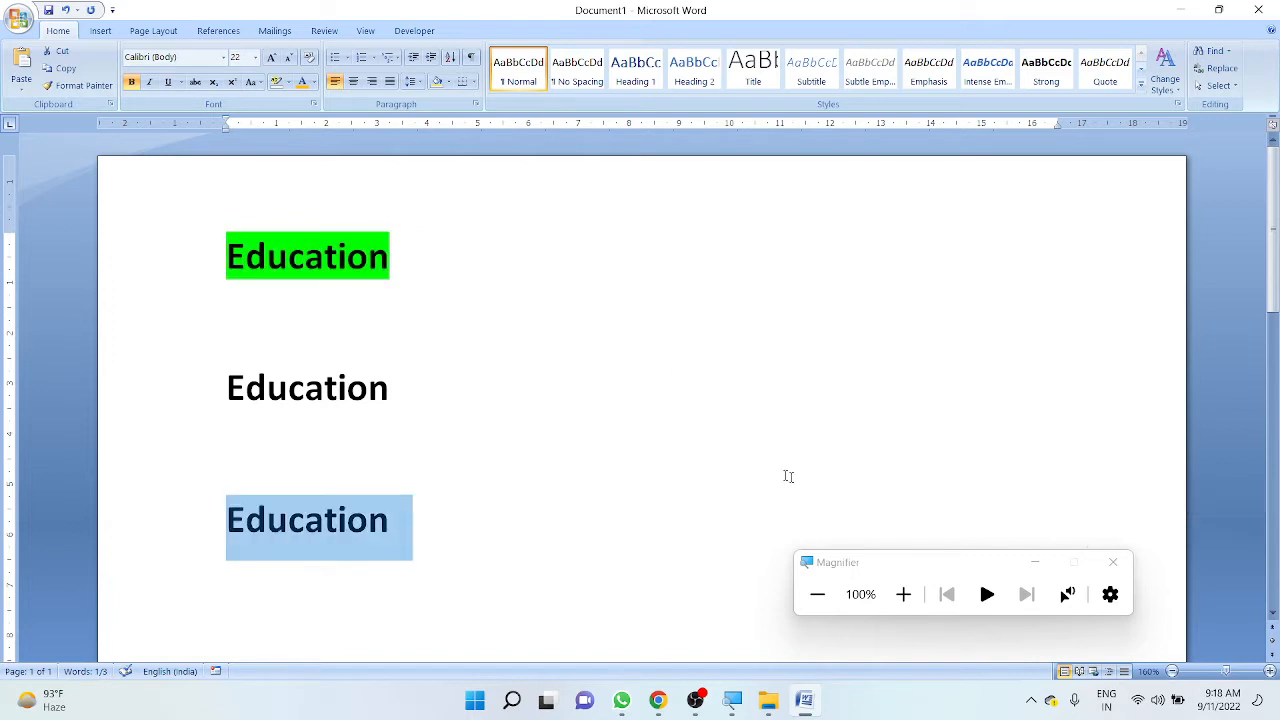
{"action": "scroll", "coordinate": [439, 366], "scroll_direction": "down", "scroll_amount": 2}
{"action": "left_click", "coordinate": [429, 394]}
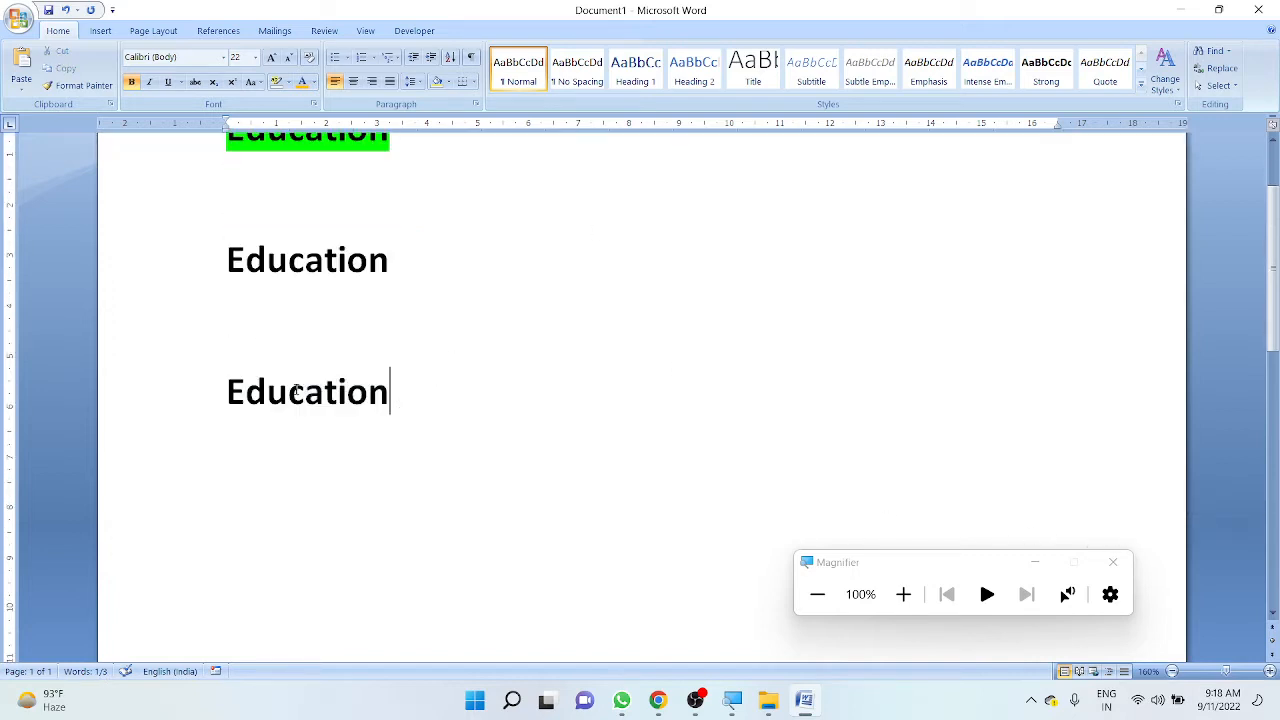
{"action": "triple_click", "coordinate": [429, 394]}
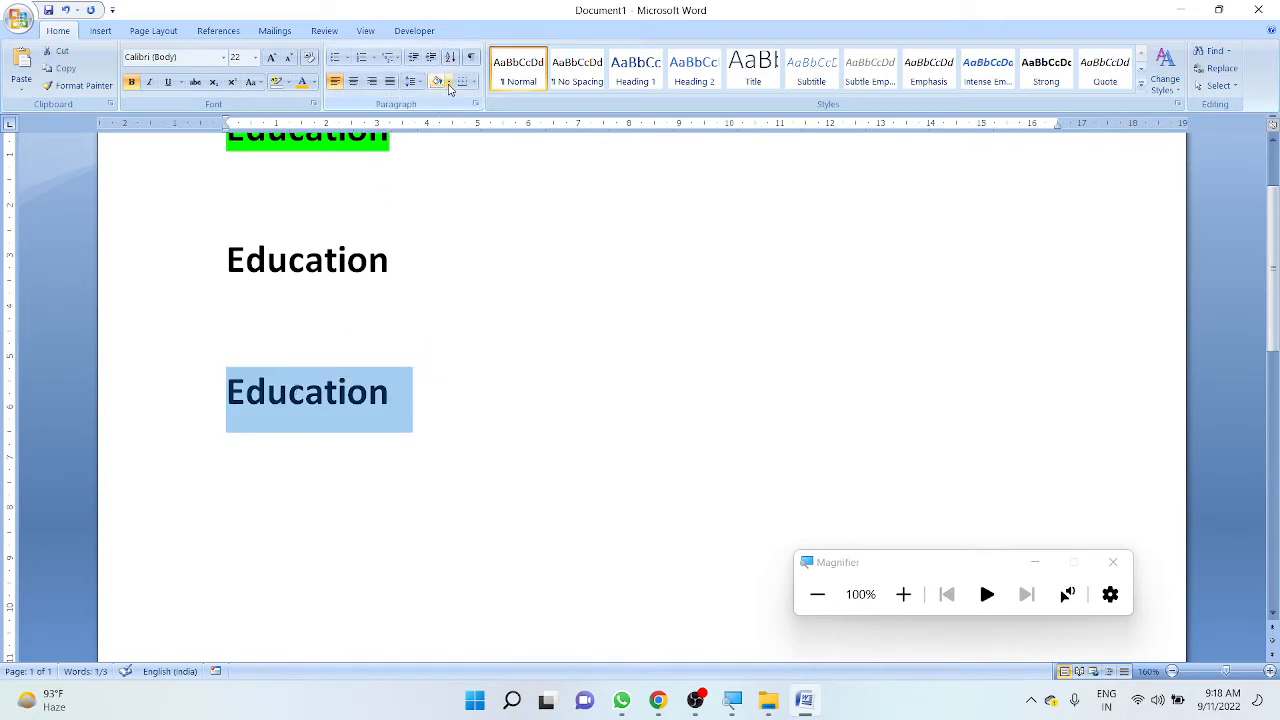
{"action": "left_click", "coordinate": [449, 84]}
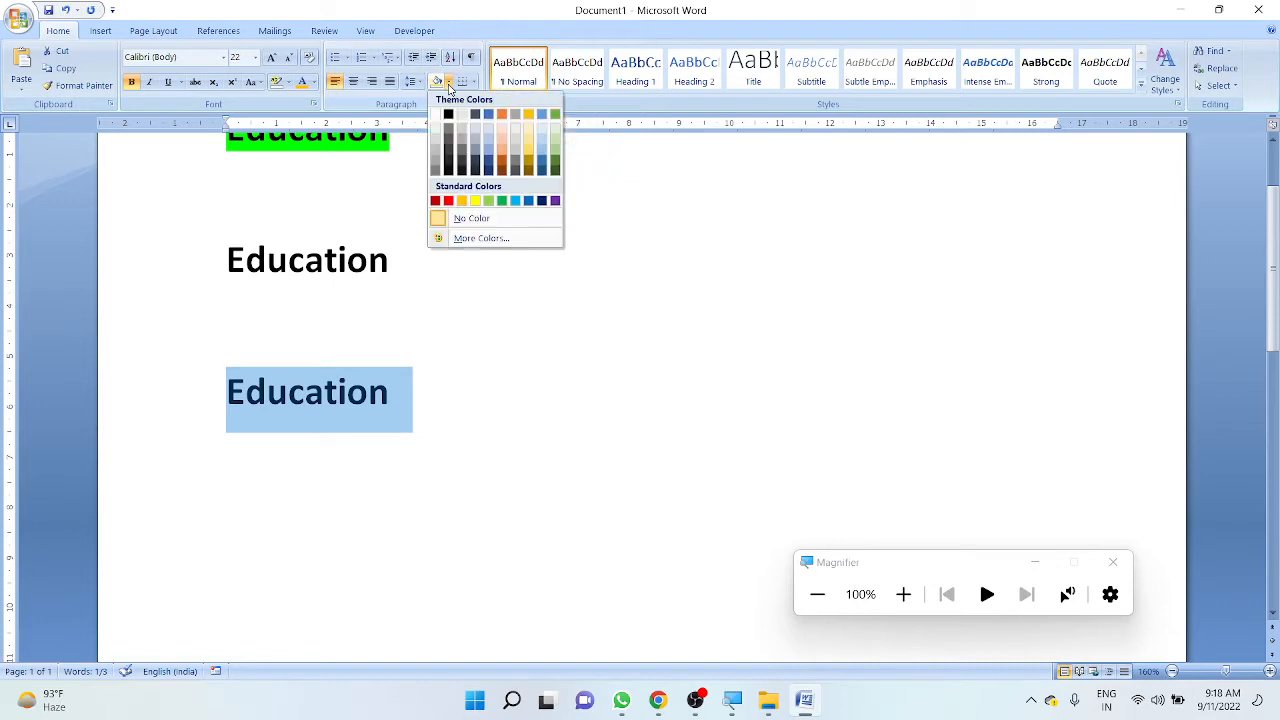
{"action": "left_click", "coordinate": [475, 202]}
{"action": "scroll", "coordinate": [461, 287], "scroll_direction": "up", "scroll_amount": 2}
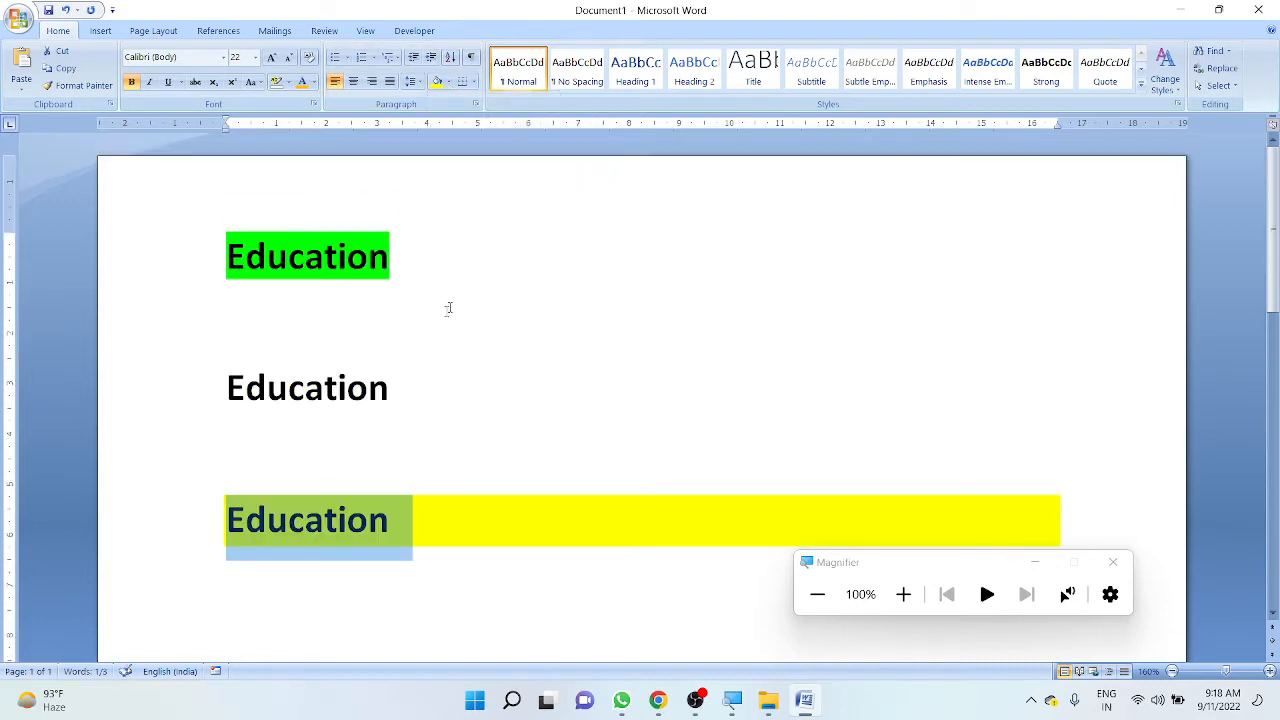
- Change the text highlight color of the first "Education" line to yellow
{"action": "triple_click", "coordinate": [384, 241]}
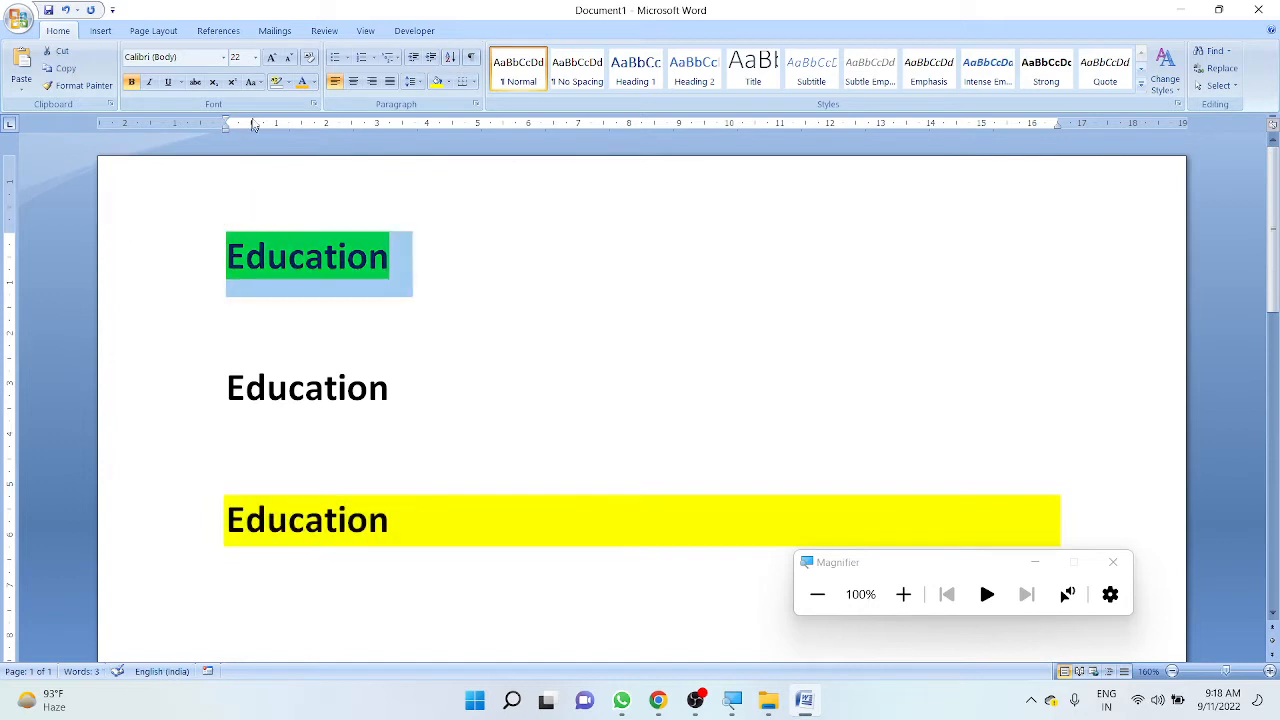
{"action": "left_click", "coordinate": [288, 82]}
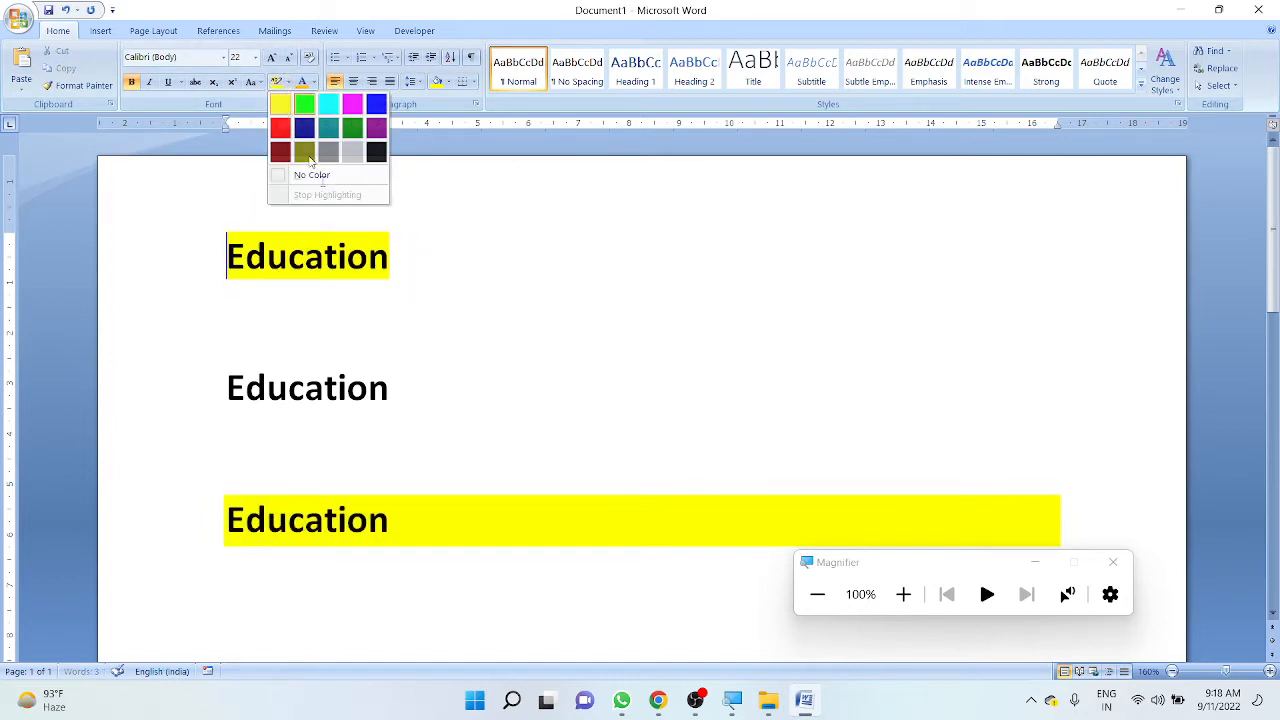
{"action": "left_click", "coordinate": [280, 104]}
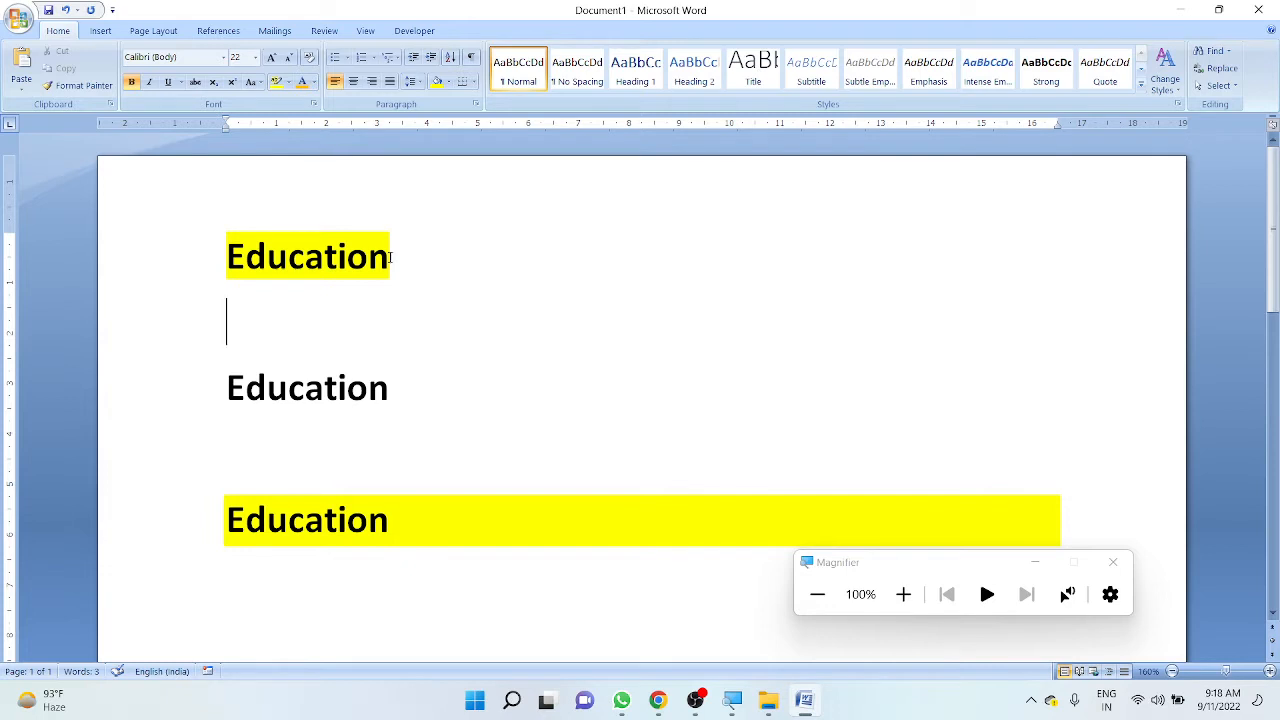
{"action": "left_click_drag", "start_coordinate": [408, 250], "coordinate": [207, 255]}
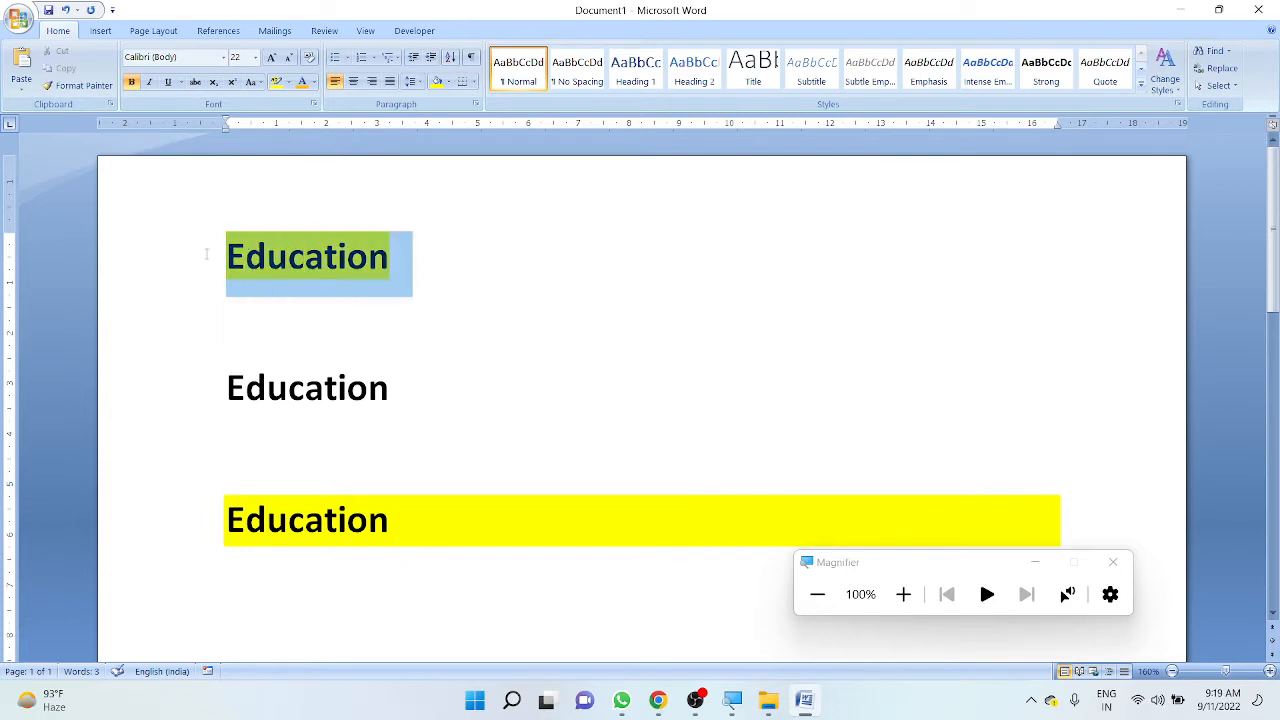
{"action": "left_click", "coordinate": [347, 526]}
{"action": "left_click_drag", "start_coordinate": [390, 520], "coordinate": [226, 521]}
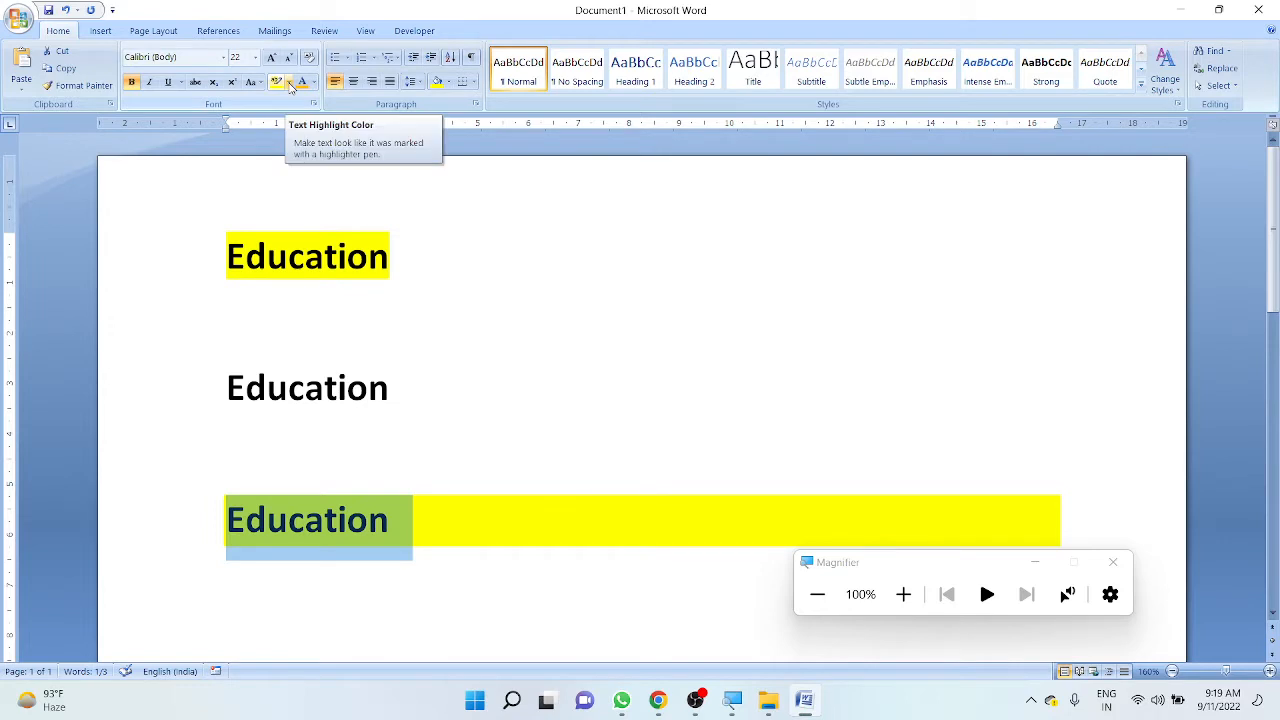
- Add blank lines below the shaded "Education" line and generate sample paragraphs there with =rand()
{"action": "scroll", "coordinate": [591, 354], "scroll_direction": "down", "scroll_amount": 3}
{"action": "left_click", "coordinate": [491, 391]}
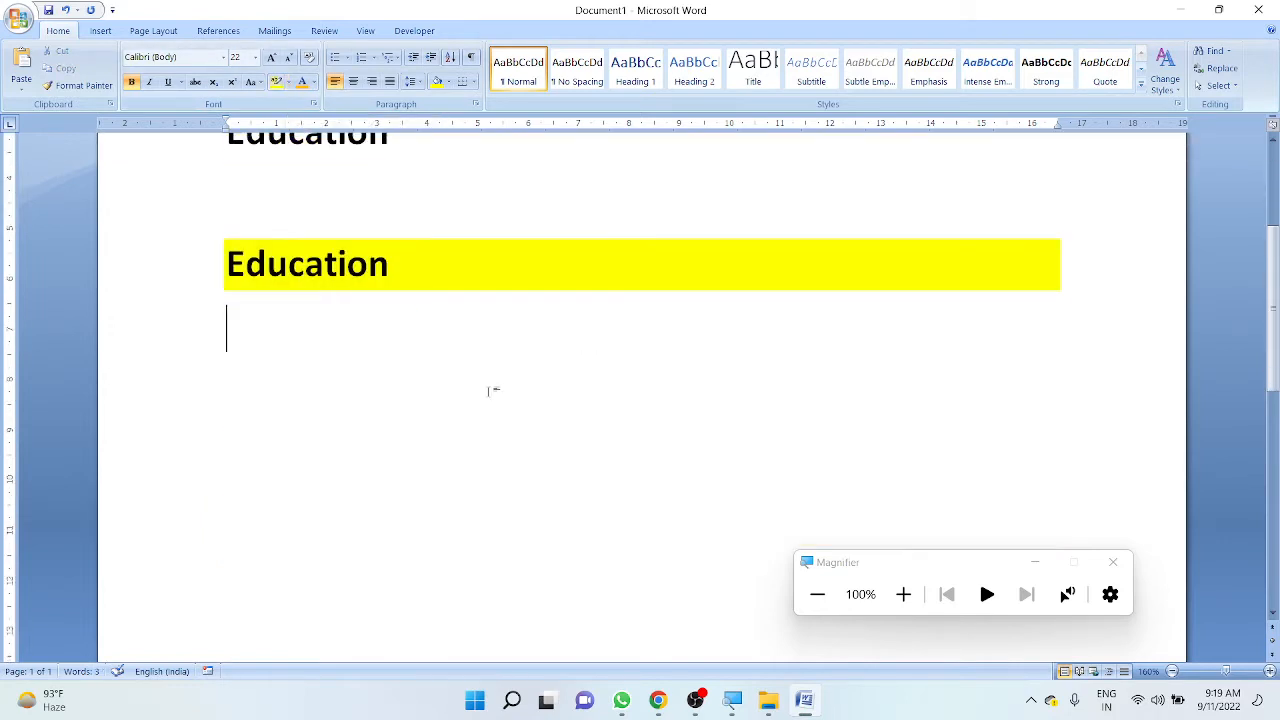
{"action": "key", "text": "Return"}
{"action": "key", "text": "Return"}
{"action": "type", "text": "=rand()"}
{"action": "key", "text": "Return"}
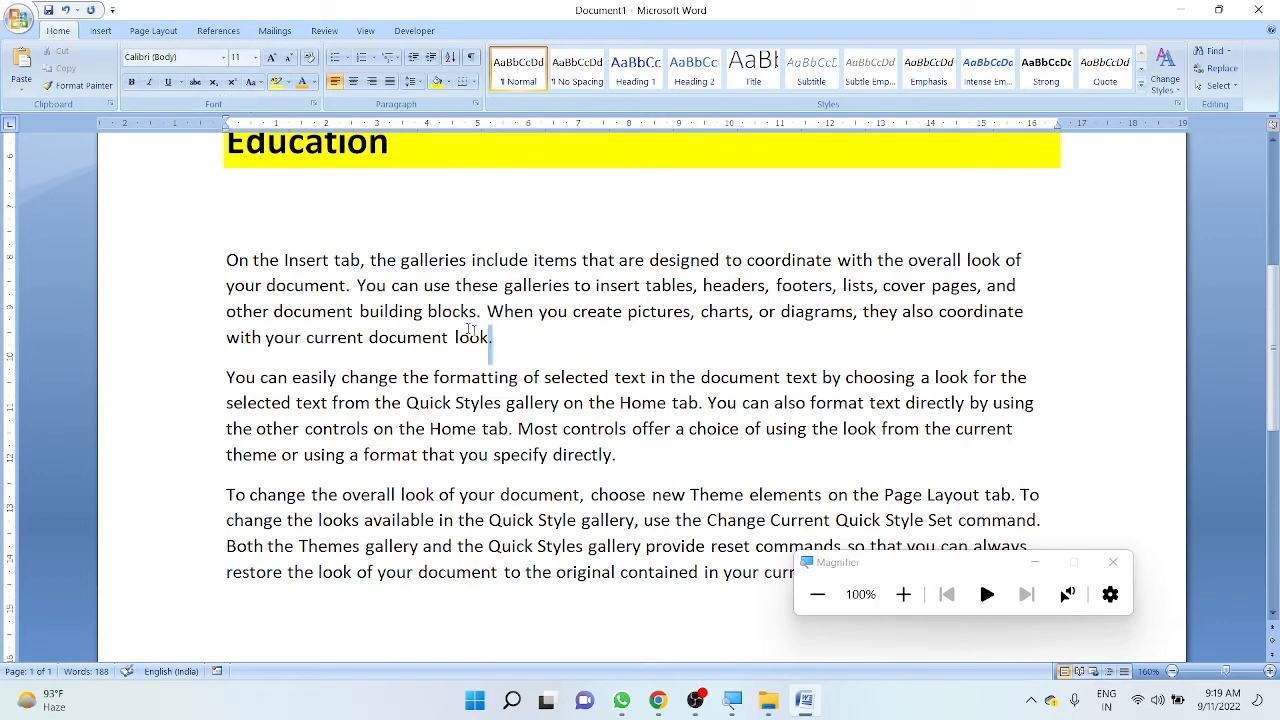
- Highlight the whole first sample paragraph, starting "On the Insert tab", in yellow with the text highlight color
{"action": "left_click_drag", "start_coordinate": [493, 337], "coordinate": [228, 258]}
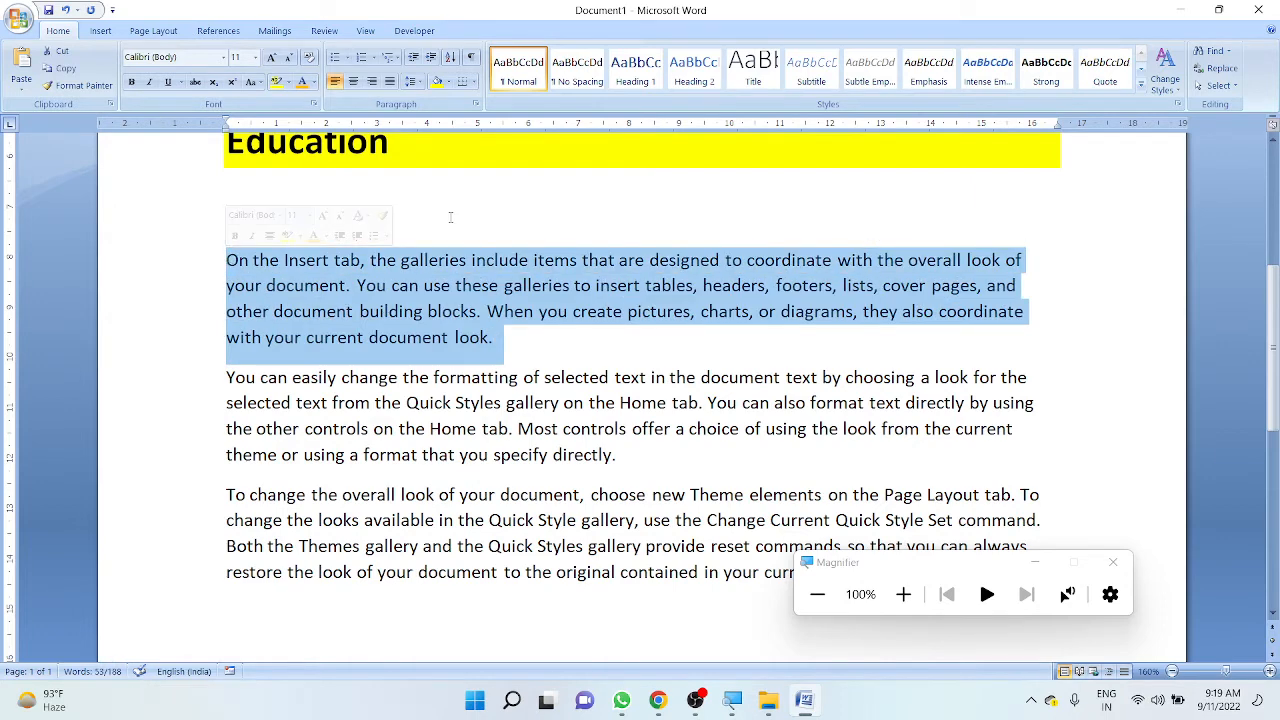
{"action": "left_click", "coordinate": [287, 82]}
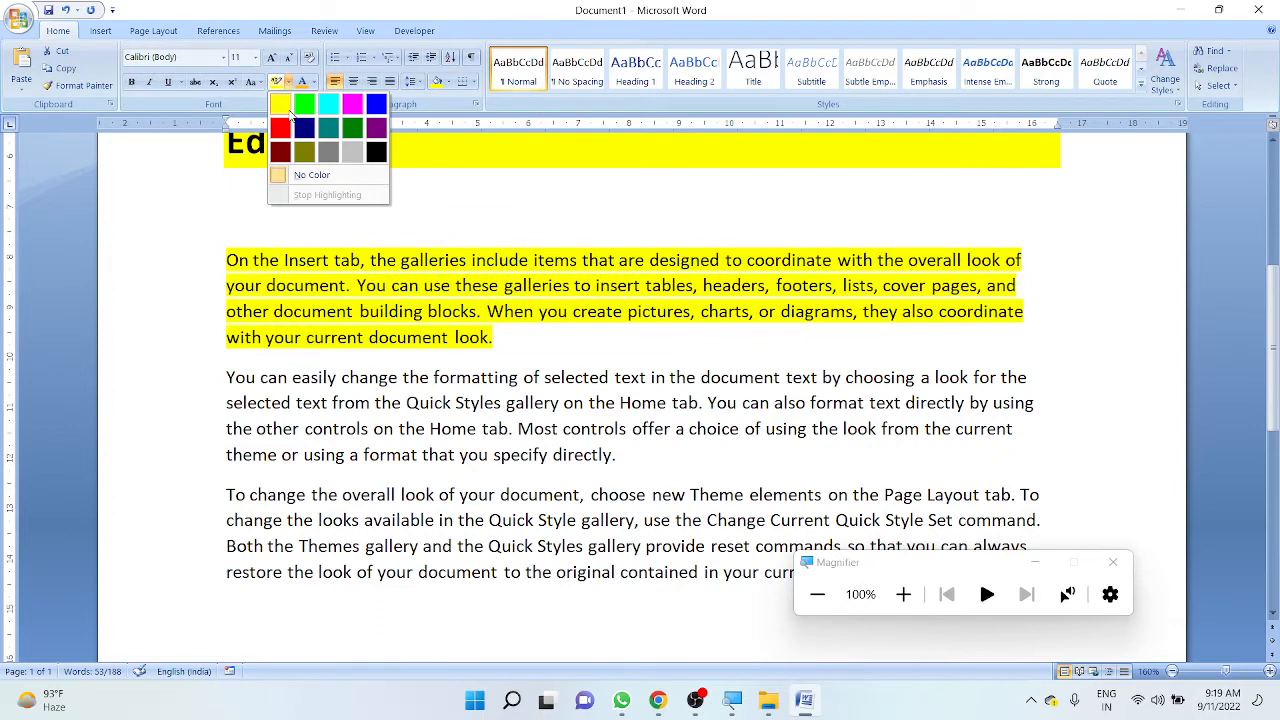
{"action": "left_click", "coordinate": [286, 112]}
{"action": "key", "text": "Left"}
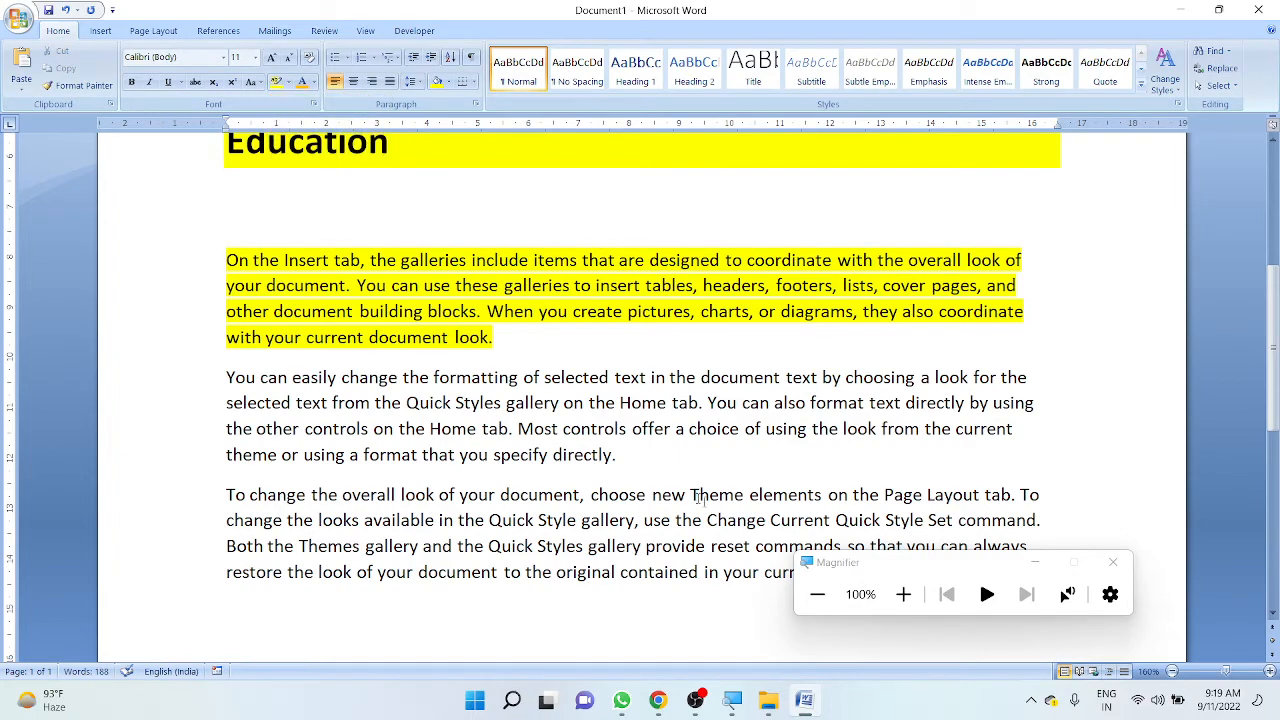
- Apply yellow paragraph shading to the second sample paragraph, starting "You can easily change"
{"action": "scroll", "coordinate": [690, 480], "scroll_direction": "down", "scroll_amount": 2}
{"action": "scroll", "coordinate": [696, 473], "scroll_direction": "down", "scroll_amount": 1}
{"action": "scroll", "coordinate": [668, 377], "scroll_direction": "up", "scroll_amount": 2}
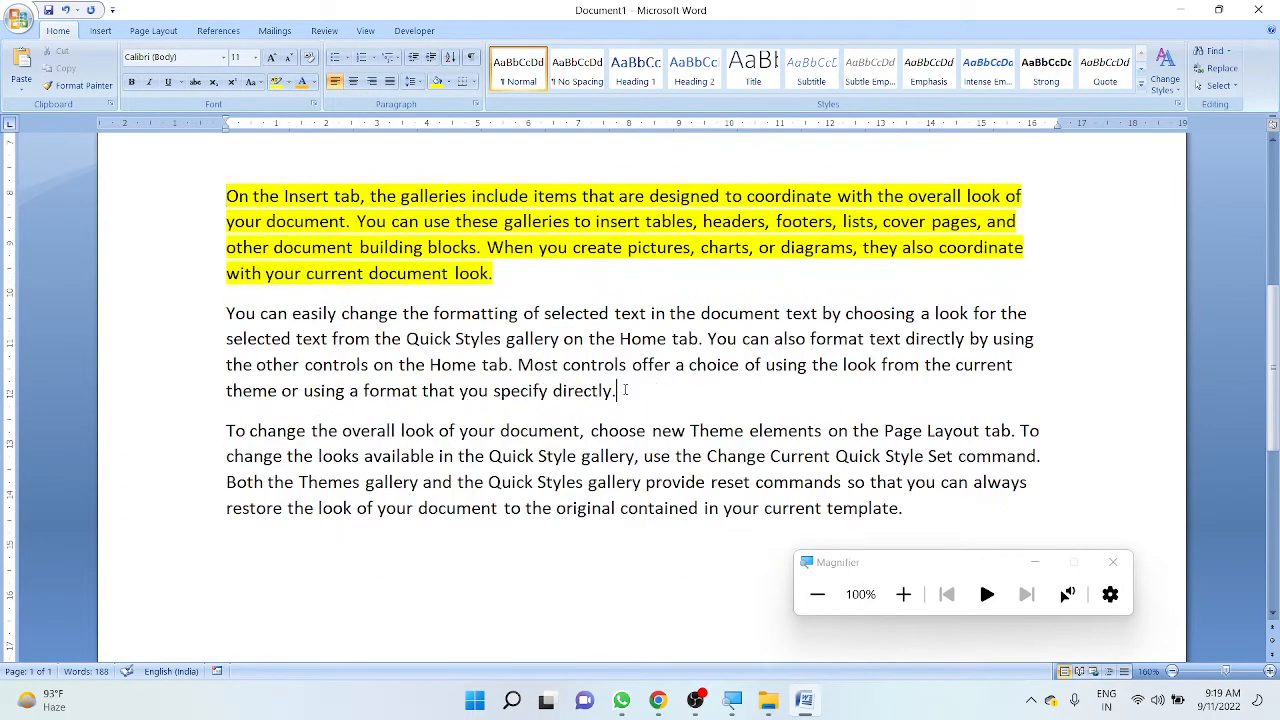
{"action": "left_click_drag", "start_coordinate": [618, 392], "coordinate": [228, 313]}
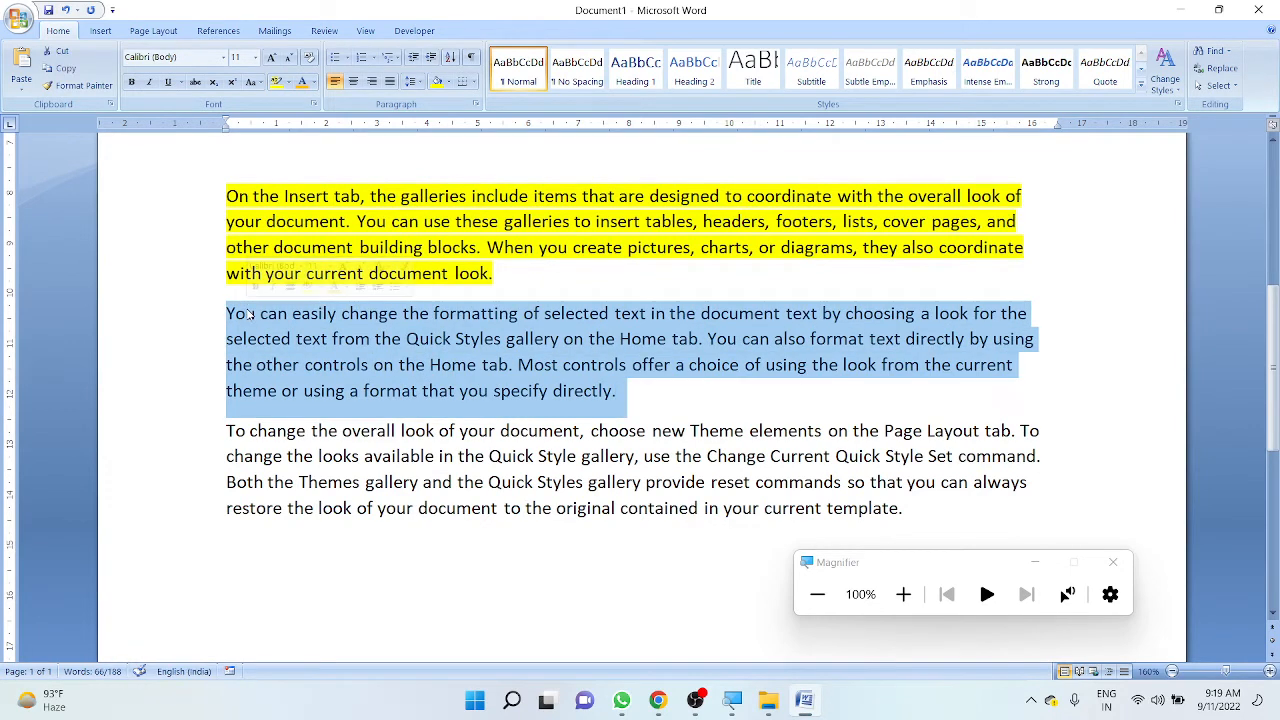
{"action": "left_click", "coordinate": [448, 81]}
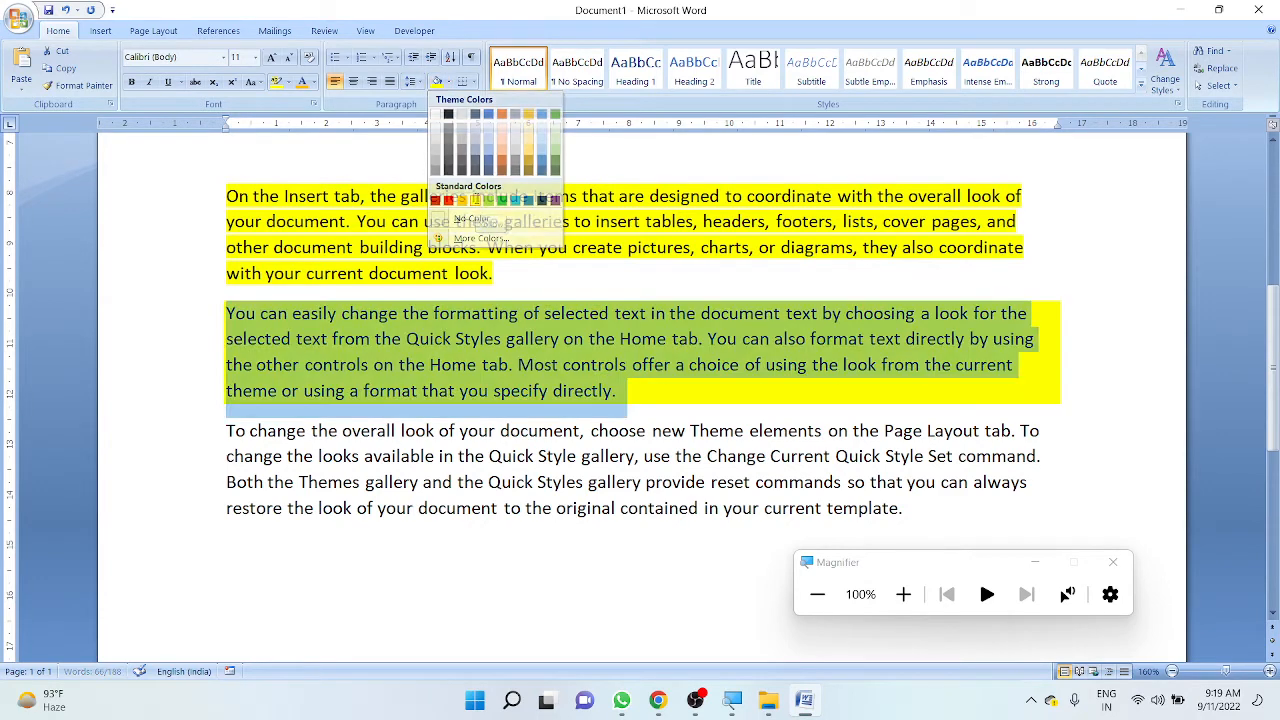
{"action": "left_click", "coordinate": [477, 203]}
- Compare how the yellow covers the highlighted first sample paragraph and the shaded second one by selecting text in each
{"action": "left_click", "coordinate": [569, 288]}
{"action": "left_click_drag", "start_coordinate": [557, 287], "coordinate": [230, 190]}
{"action": "left_click", "coordinate": [665, 401]}
{"action": "left_click_drag", "start_coordinate": [665, 401], "coordinate": [226, 313]}
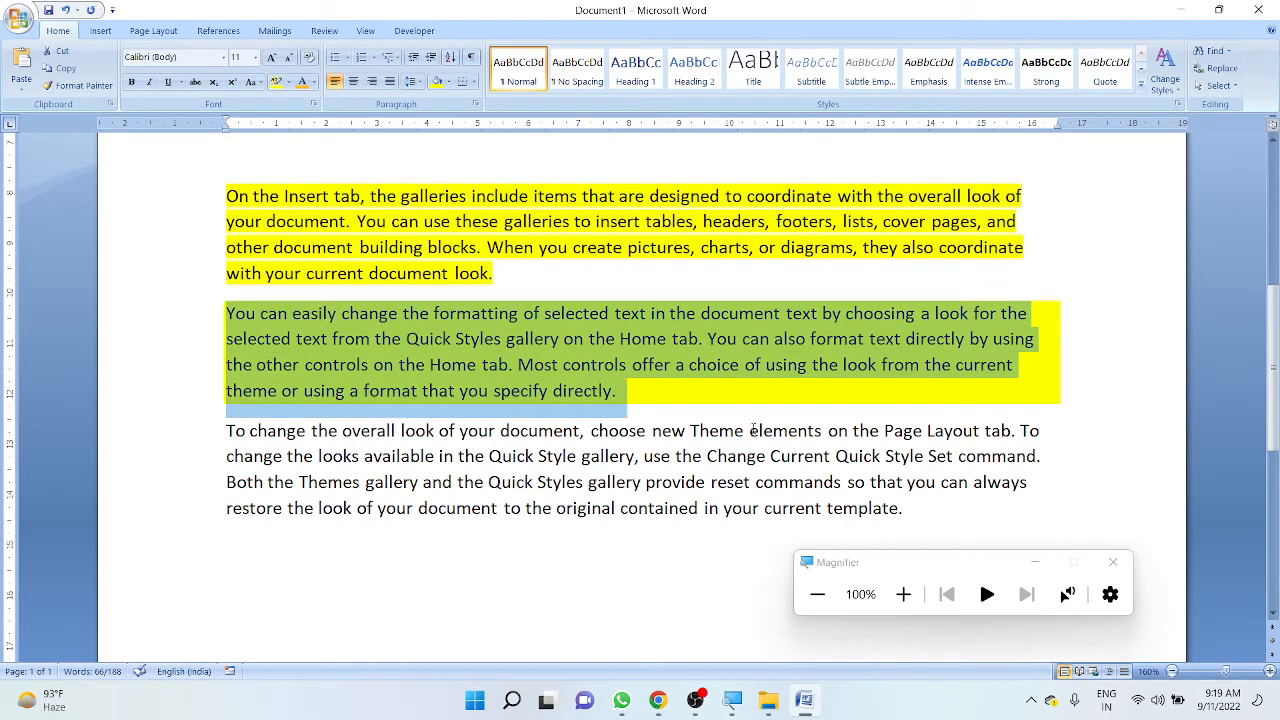
{"action": "left_click", "coordinate": [690, 430]}
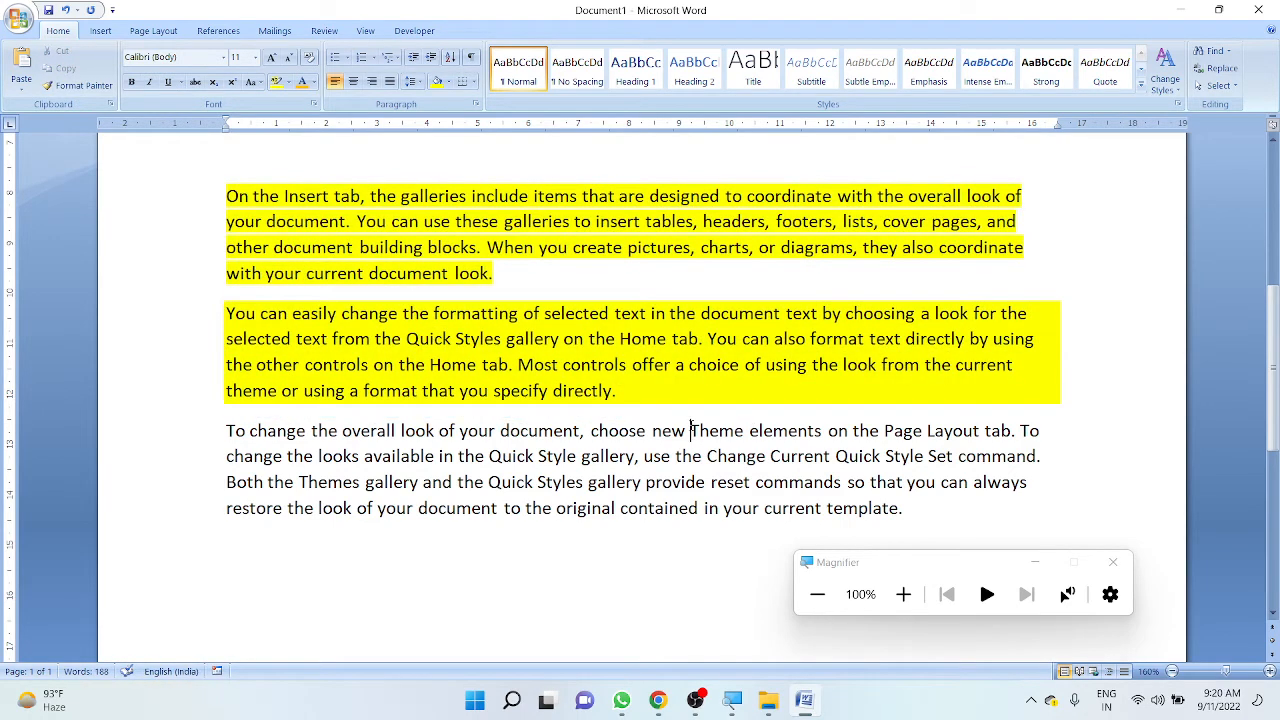
{"action": "left_click_drag", "start_coordinate": [253, 196], "coordinate": [724, 196]}
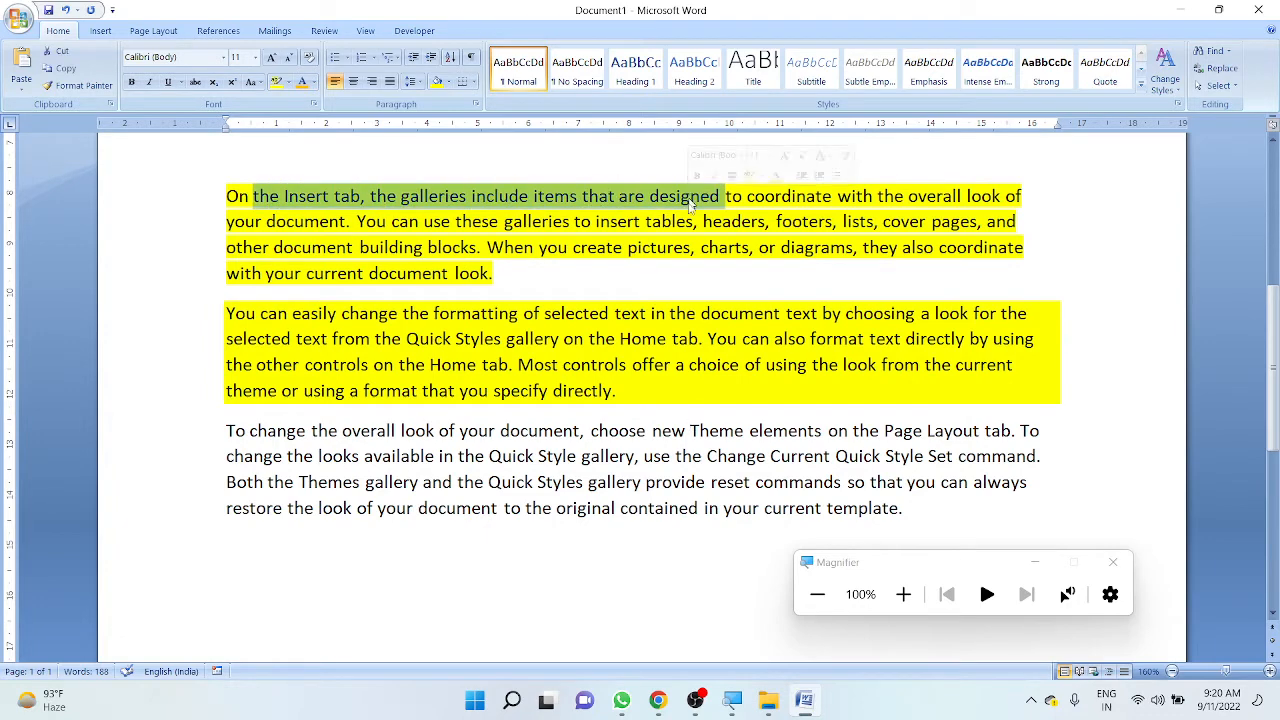
{"action": "left_click_drag", "start_coordinate": [643, 394], "coordinate": [216, 310]}
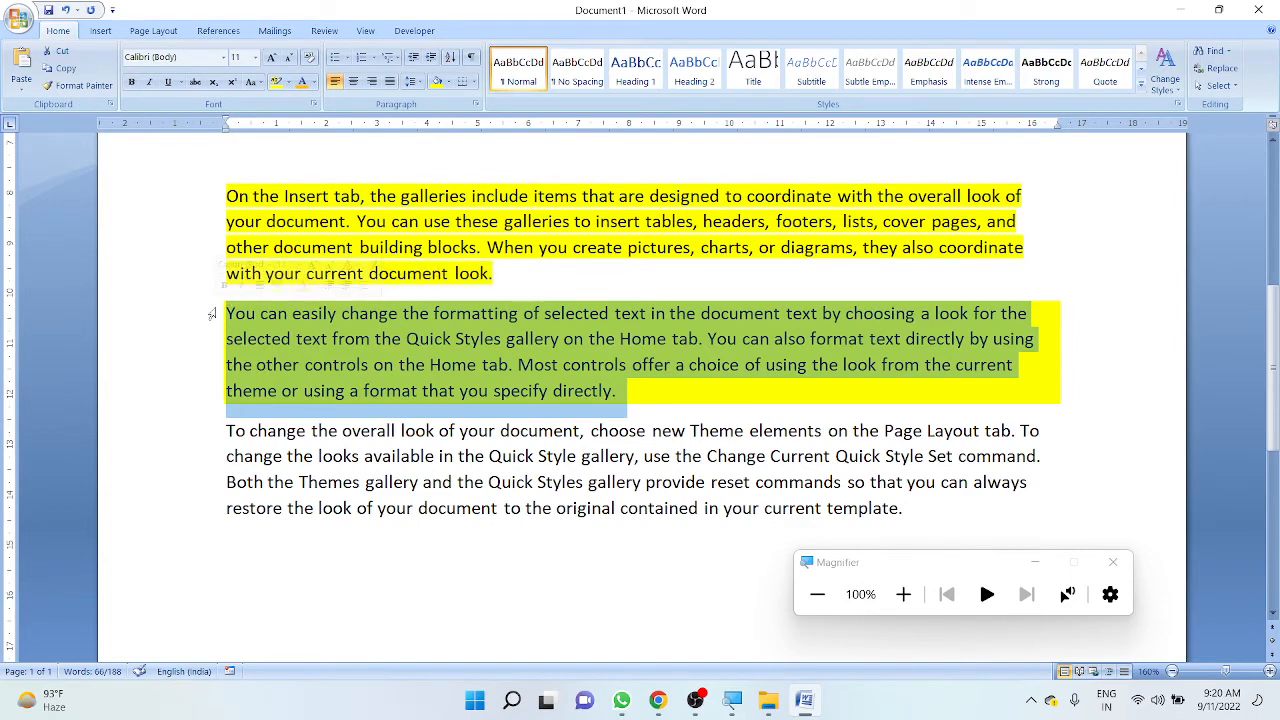
{"action": "key", "text": "Left"}
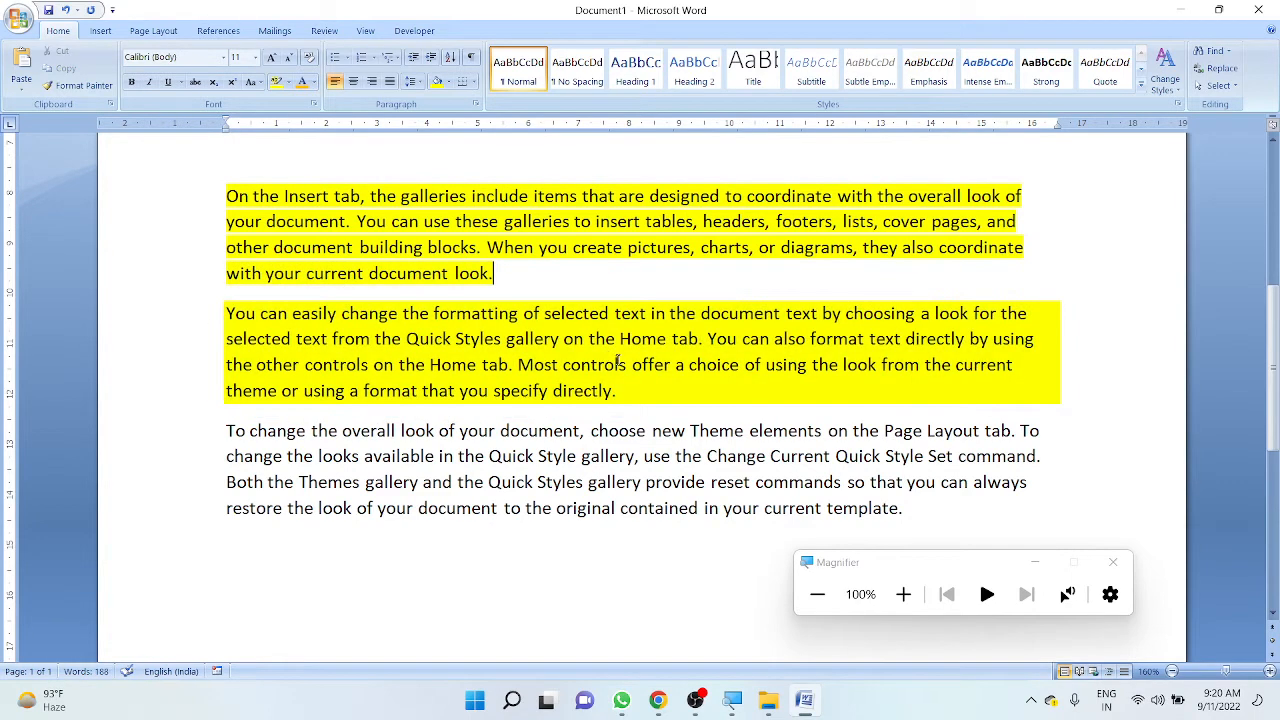
- Apply light green paragraph shading to the third sample paragraph, starting "To change the overall look"
{"action": "left_click_drag", "start_coordinate": [906, 510], "coordinate": [224, 428]}
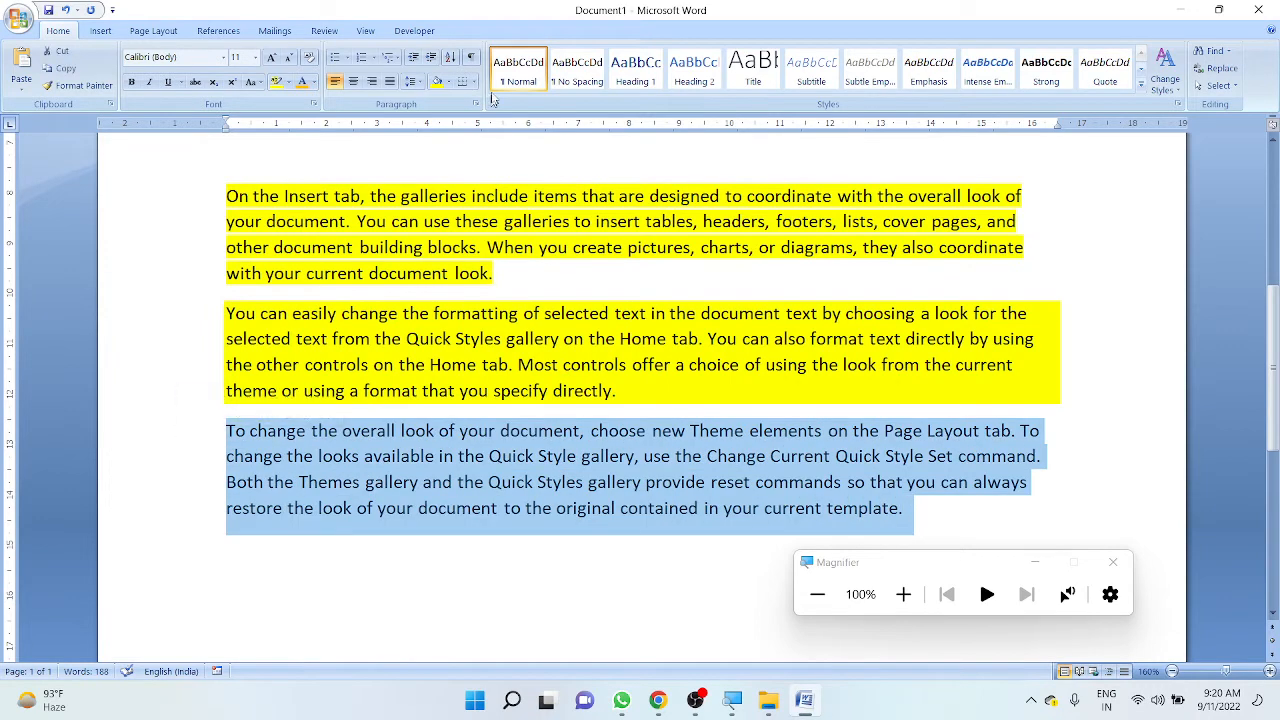
{"action": "left_click", "coordinate": [451, 80]}
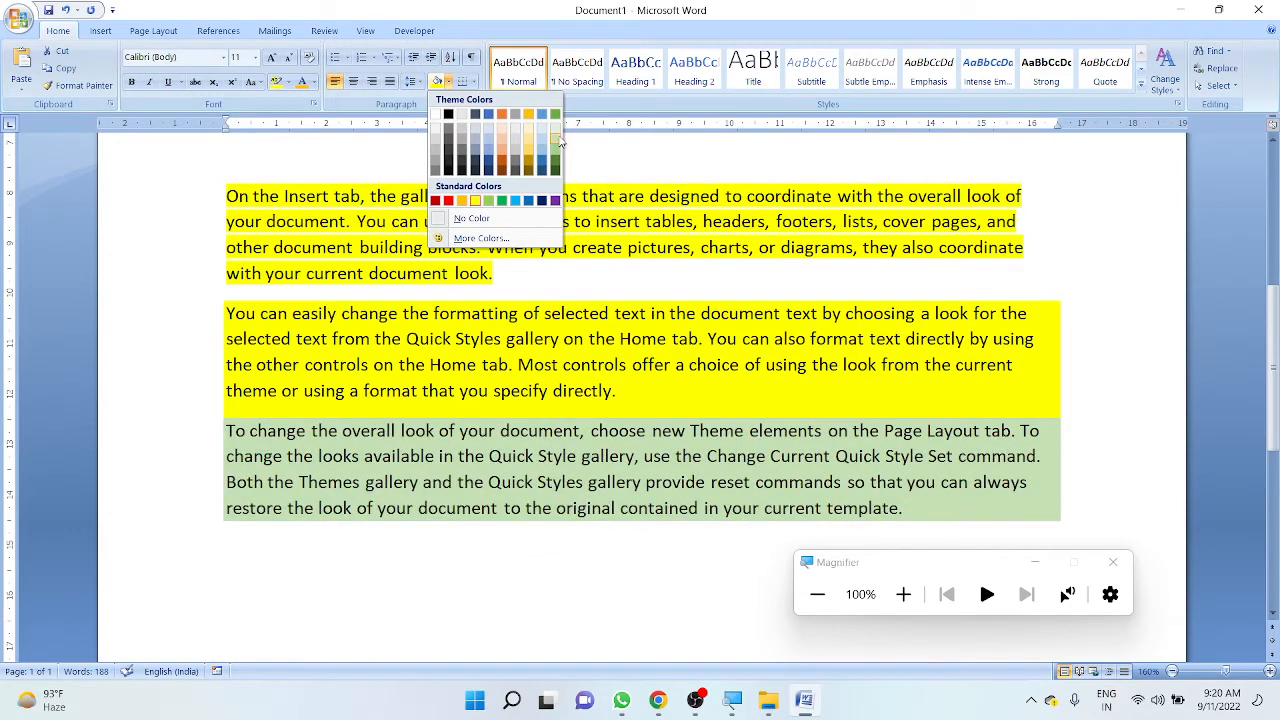
{"action": "left_click", "coordinate": [558, 137]}
{"action": "left_click", "coordinate": [747, 392]}
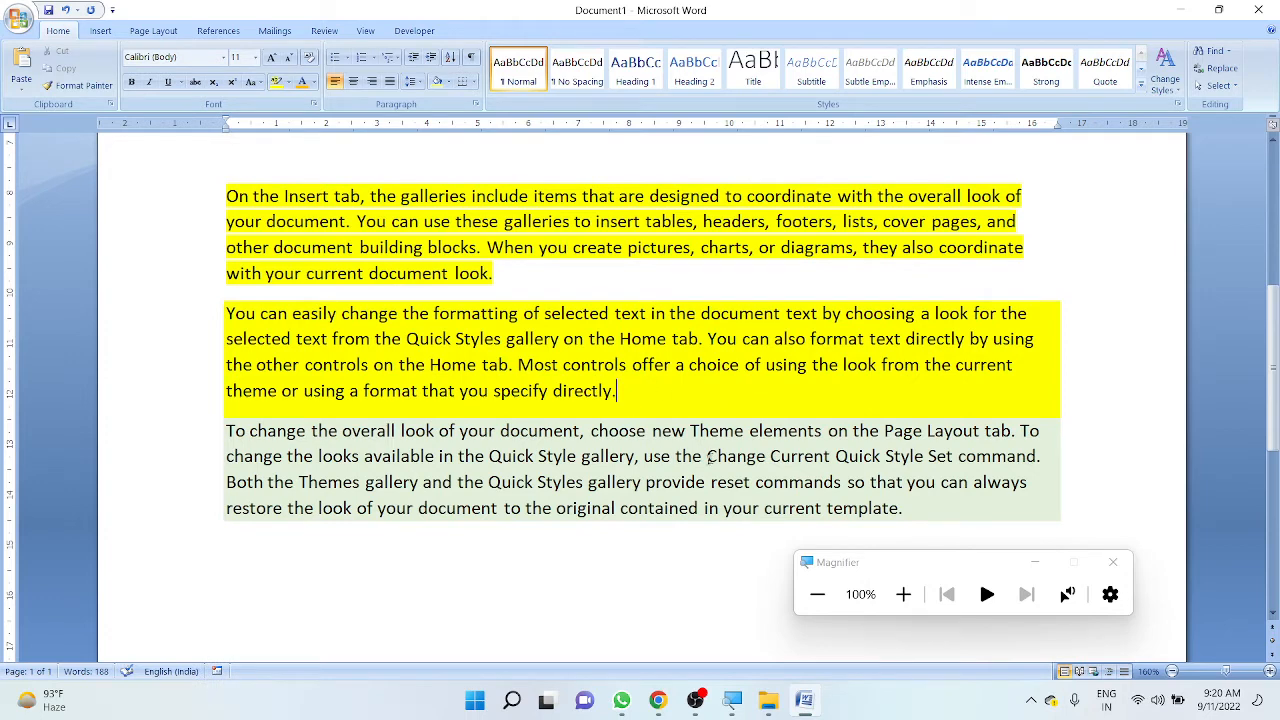
{"action": "scroll", "coordinate": [643, 392], "scroll_direction": "down", "scroll_amount": 1}
{"action": "scroll", "coordinate": [410, 231], "scroll_direction": "up", "scroll_amount": 1}
{"action": "left_click_drag", "start_coordinate": [401, 196], "coordinate": [589, 233]}
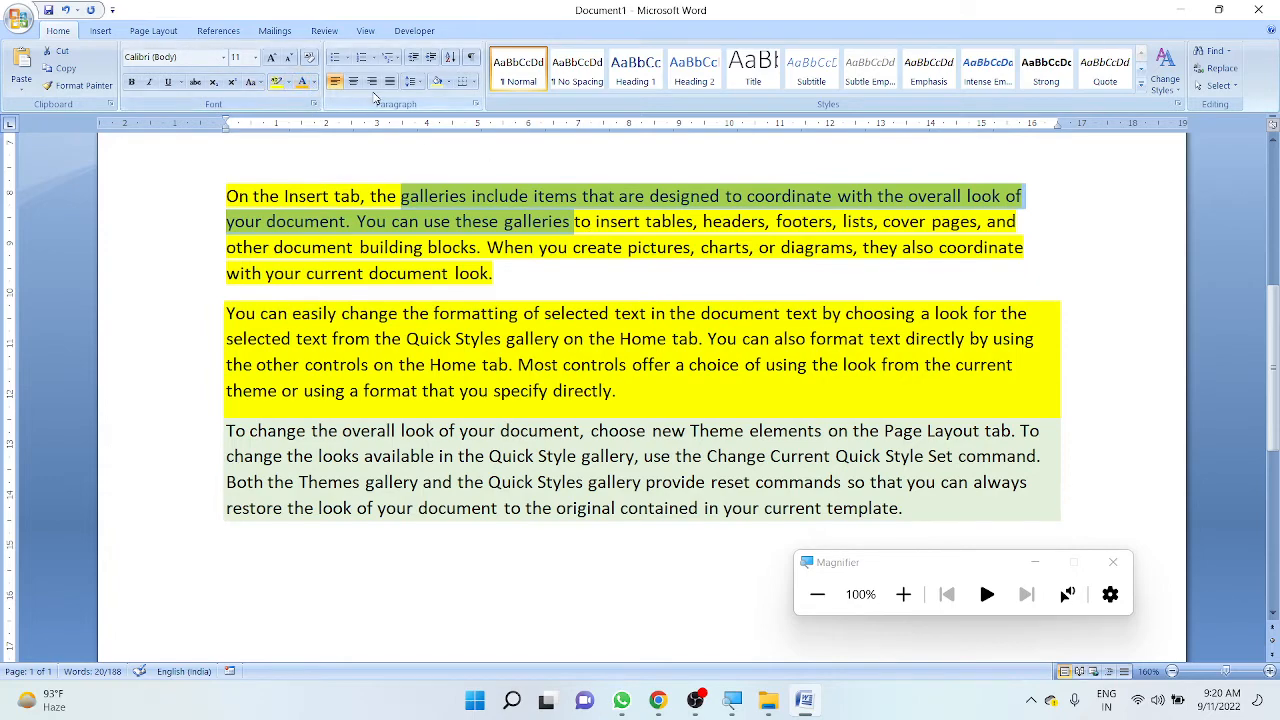
{"action": "left_click", "coordinate": [497, 525]}
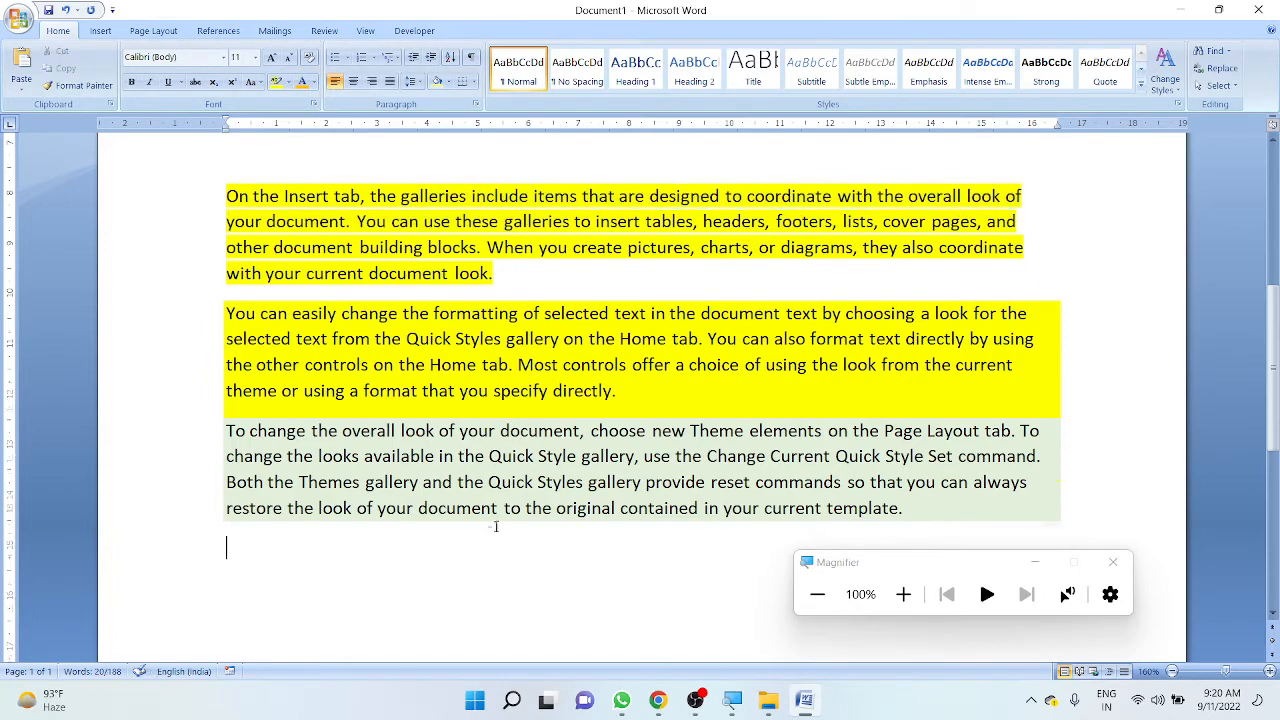
- Change the paragraph shading of the third "Education" line to the standard color Orange
{"action": "scroll", "coordinate": [496, 524], "scroll_direction": "up", "scroll_amount": 5}
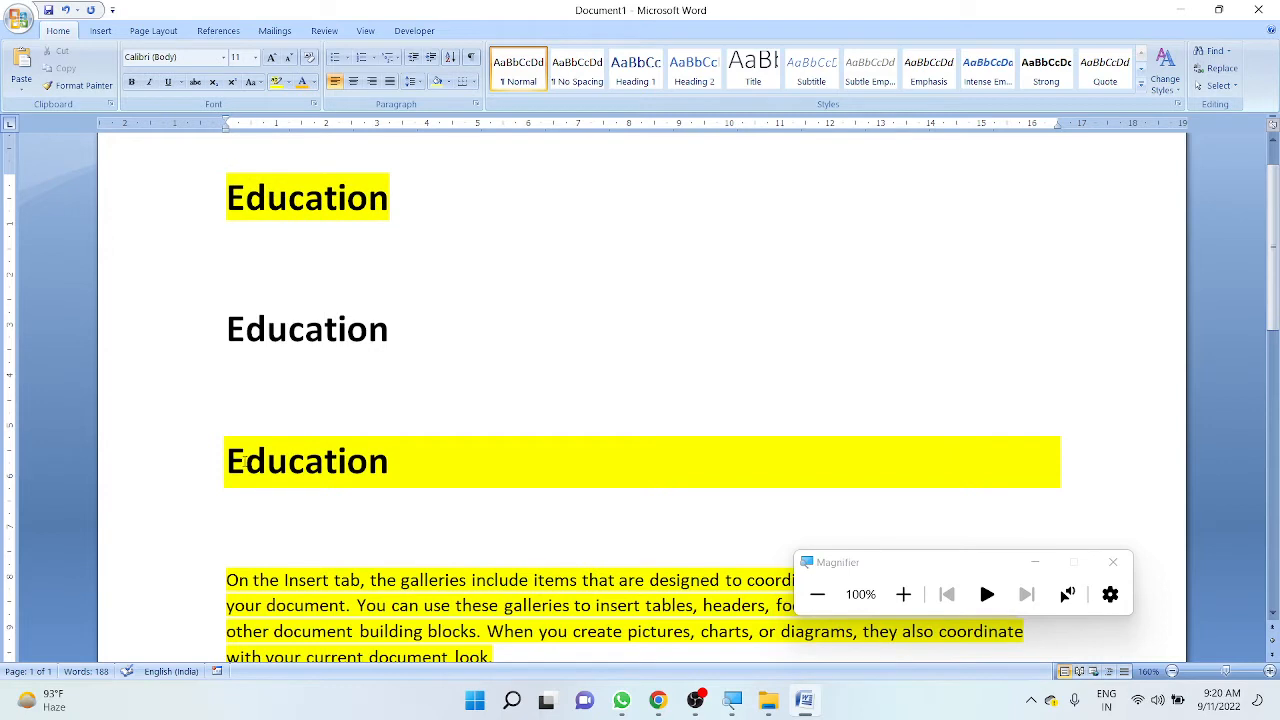
{"action": "left_click_drag", "start_coordinate": [242, 460], "coordinate": [749, 464]}
{"action": "left_click_drag", "start_coordinate": [983, 463], "coordinate": [985, 464]}
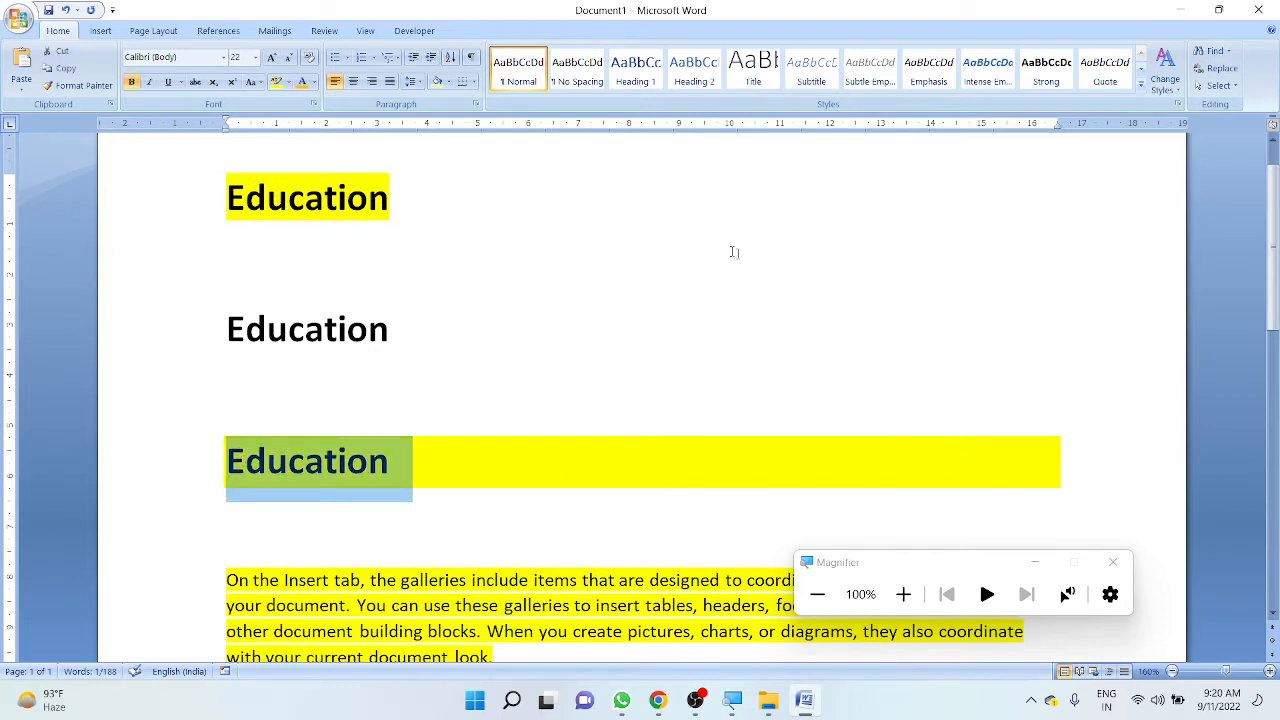
{"action": "left_click", "coordinate": [447, 82]}
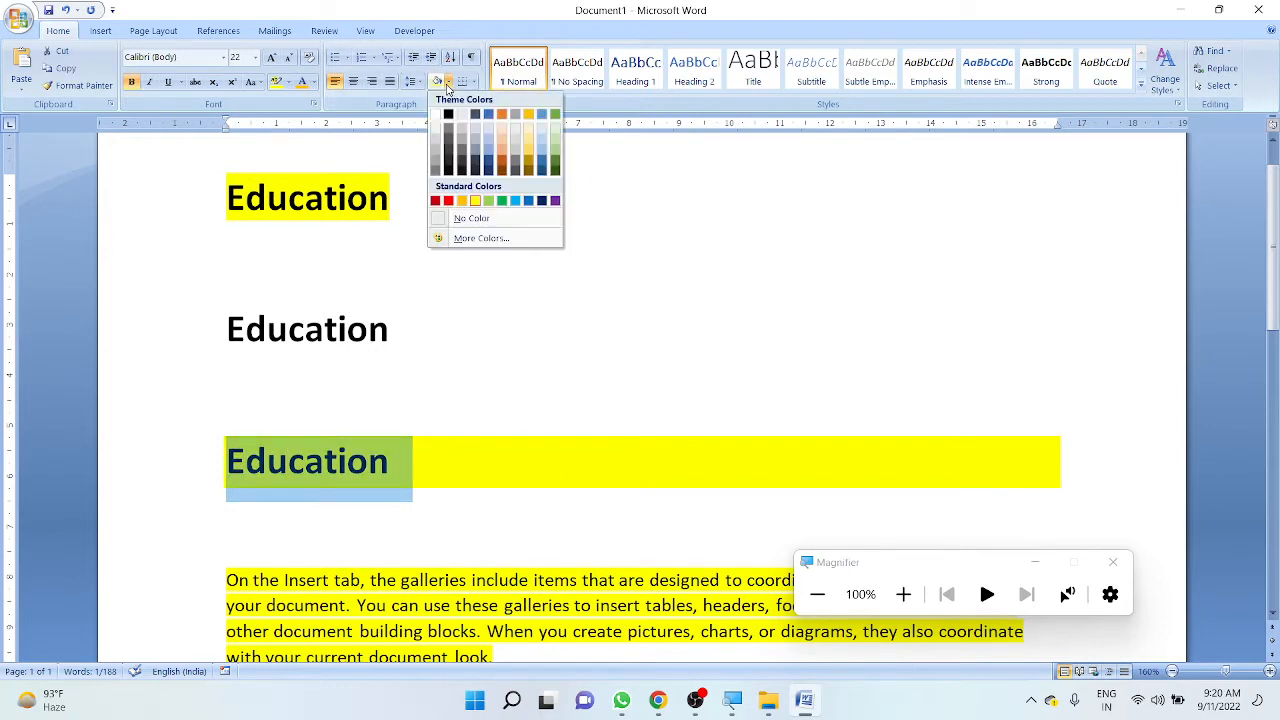
{"action": "left_click", "coordinate": [447, 82]}
{"action": "left_click", "coordinate": [447, 82]}
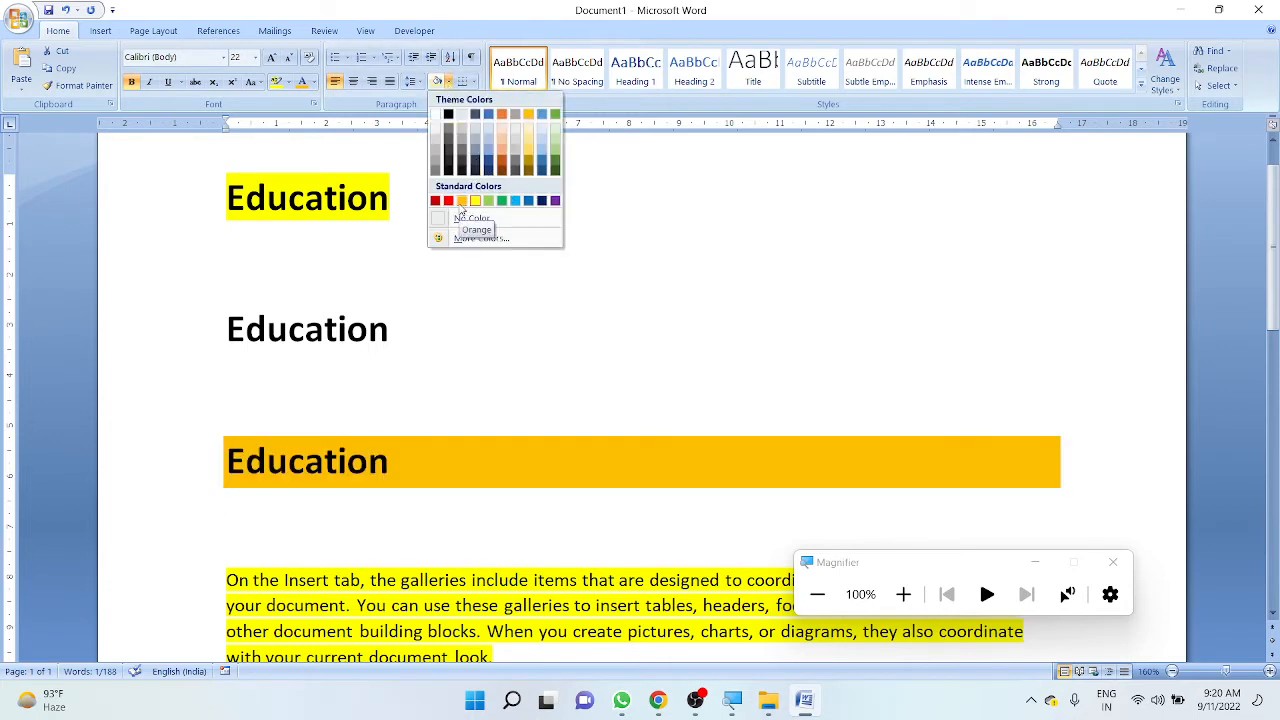
{"action": "left_click", "coordinate": [462, 201]}
- Compare the colors offered for paragraph shading and for text highlighting with the second "Education" line selected
{"action": "left_click", "coordinate": [325, 198]}
{"action": "left_click", "coordinate": [390, 198]}
{"action": "left_click_drag", "start_coordinate": [390, 198], "coordinate": [228, 200]}
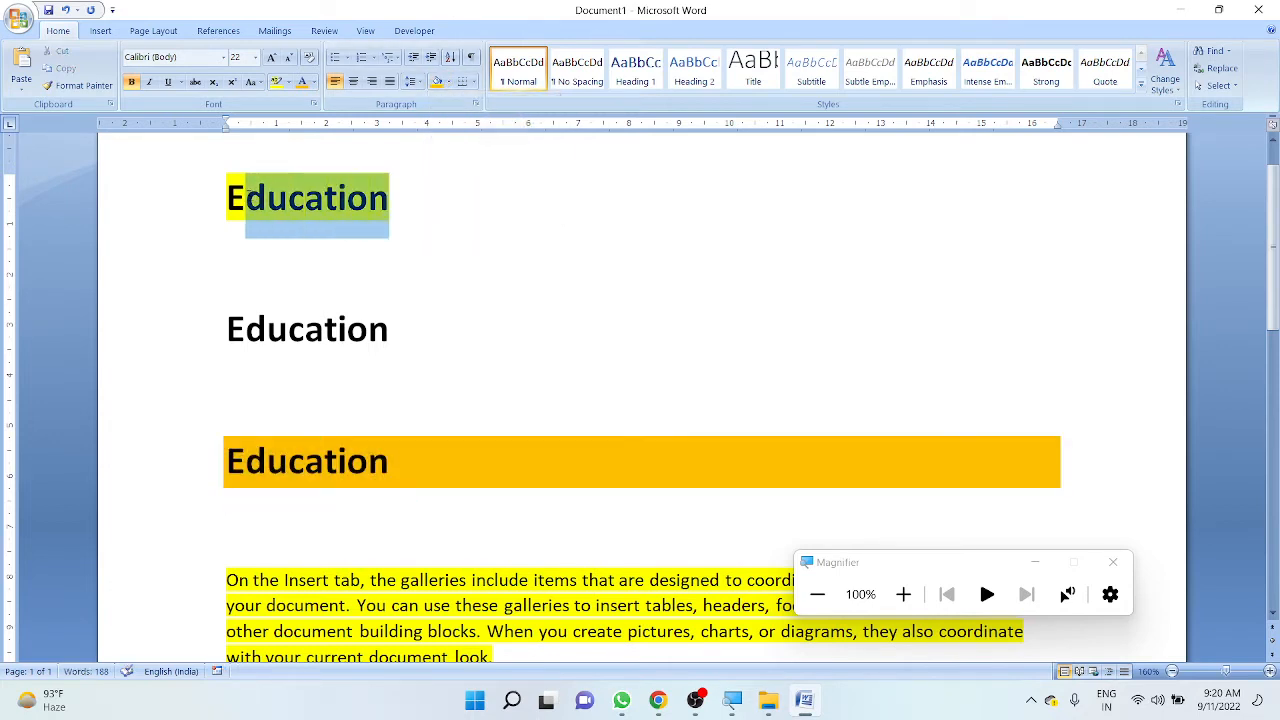
{"action": "left_click", "coordinate": [357, 289]}
{"action": "left_click_drag", "start_coordinate": [390, 309], "coordinate": [214, 323]}
{"action": "left_click", "coordinate": [447, 82]}
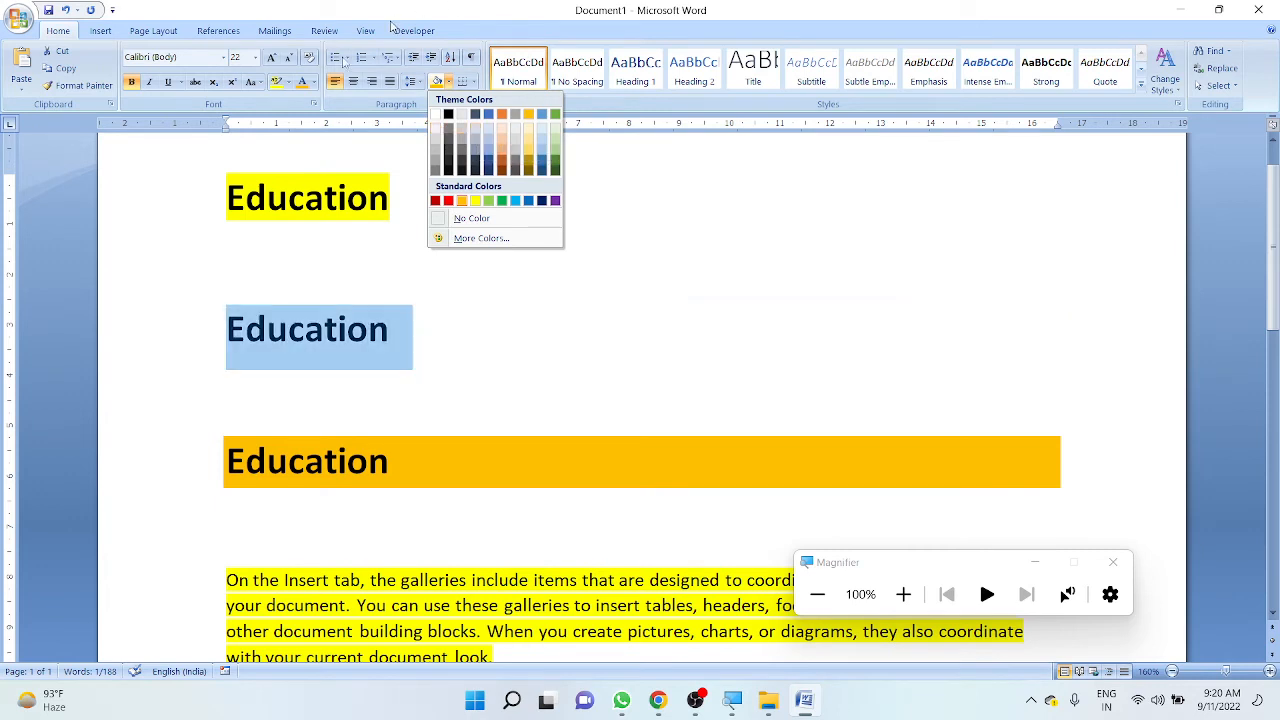
{"action": "left_click", "coordinate": [288, 83]}
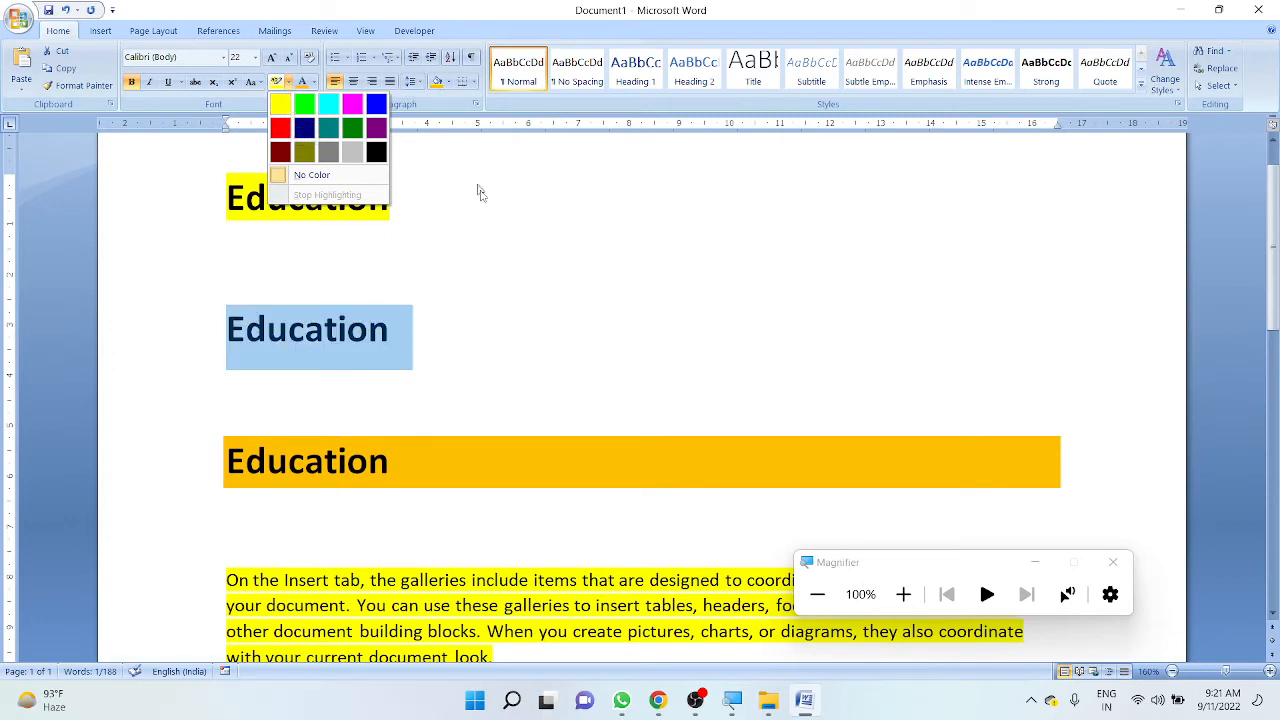
{"action": "left_click", "coordinate": [520, 290]}
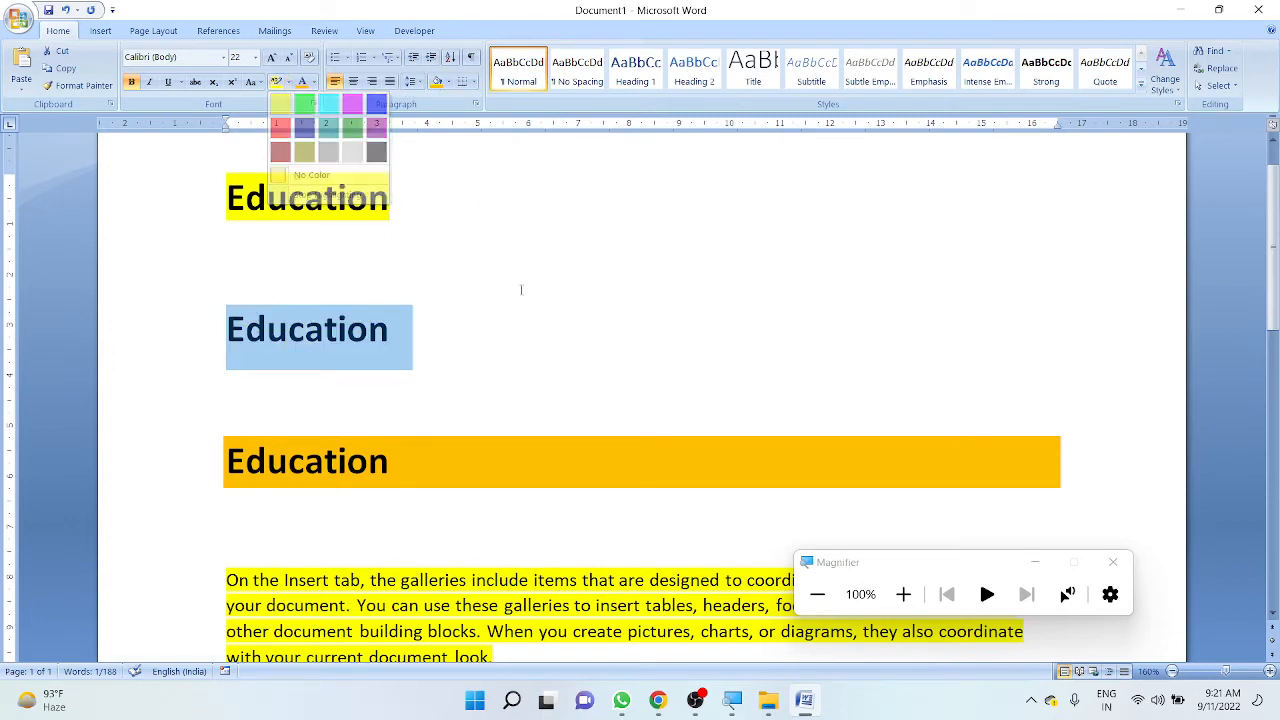
- Generate another set of sample paragraphs with =rand() on the blank line below the green-shaded paragraph
{"action": "scroll", "coordinate": [521, 290], "scroll_direction": "down", "scroll_amount": 4}
{"action": "scroll", "coordinate": [521, 290], "scroll_direction": "down", "scroll_amount": 2}
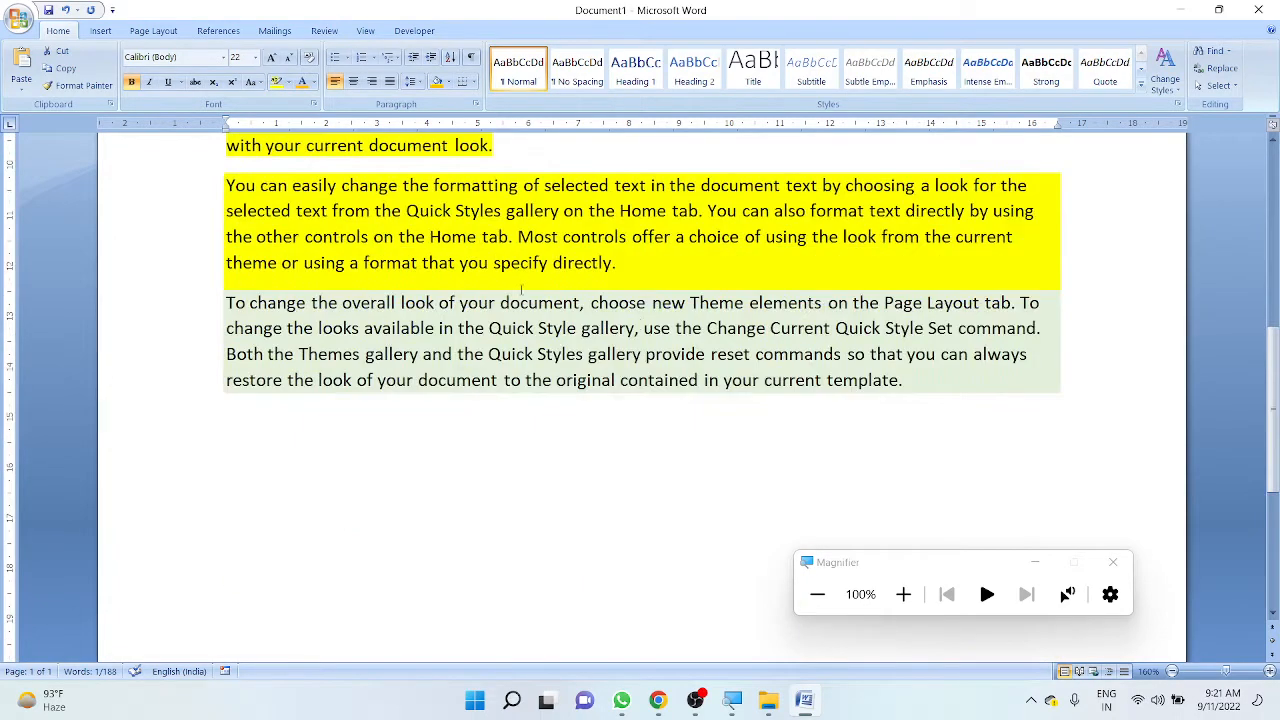
{"action": "left_click", "coordinate": [386, 424]}
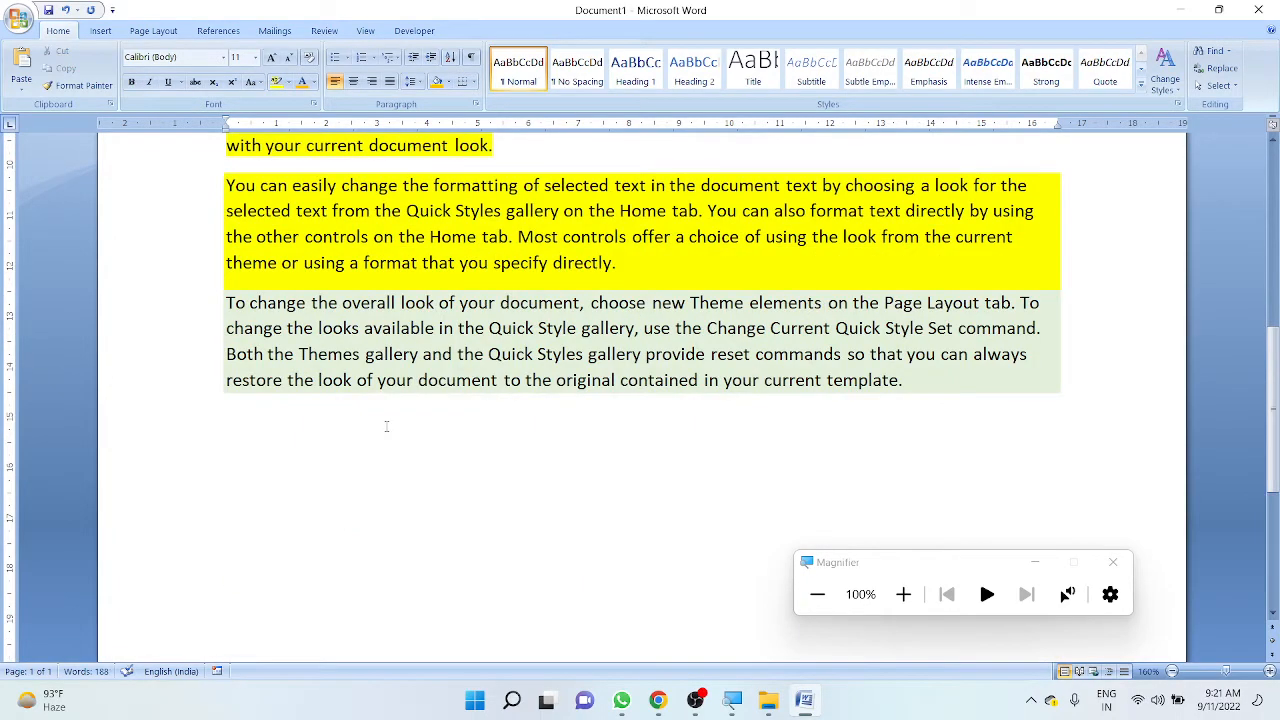
{"action": "type", "text": "=rand()"}
{"action": "key", "text": "Return"}
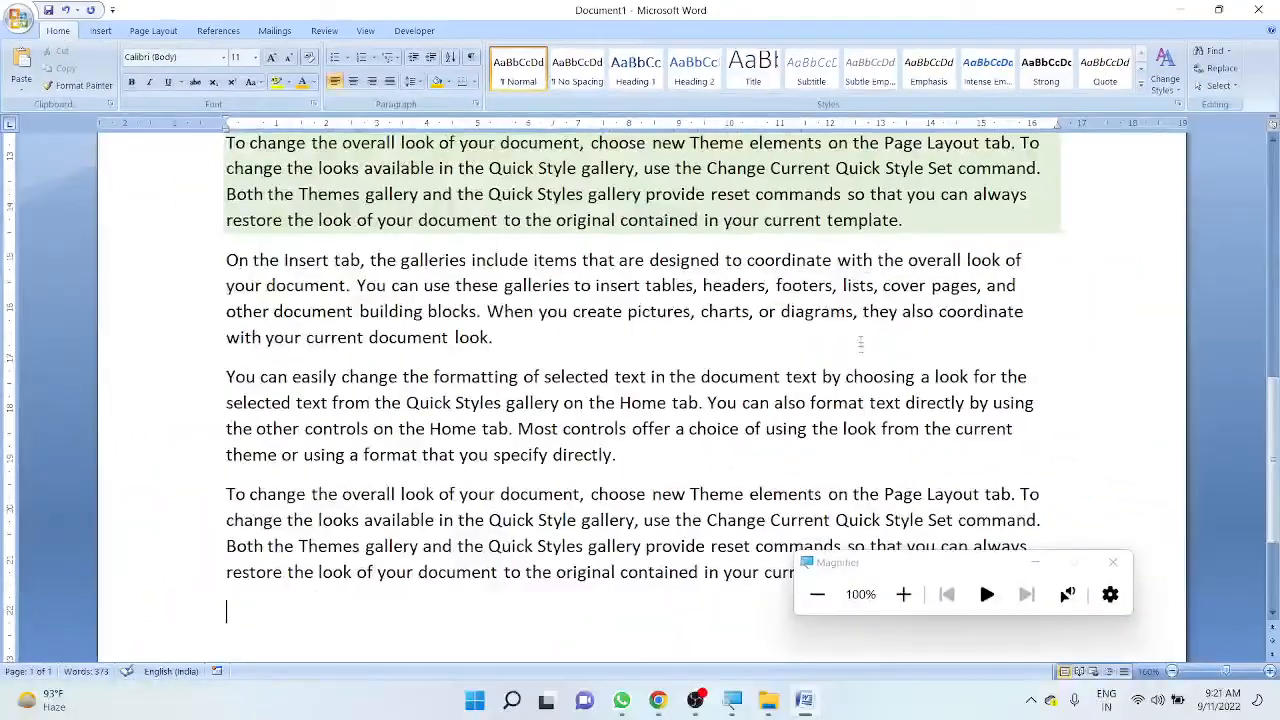
- Justify the three newly generated sample paragraphs below the green-shaded paragraph
{"action": "left_click", "coordinate": [790, 285]}
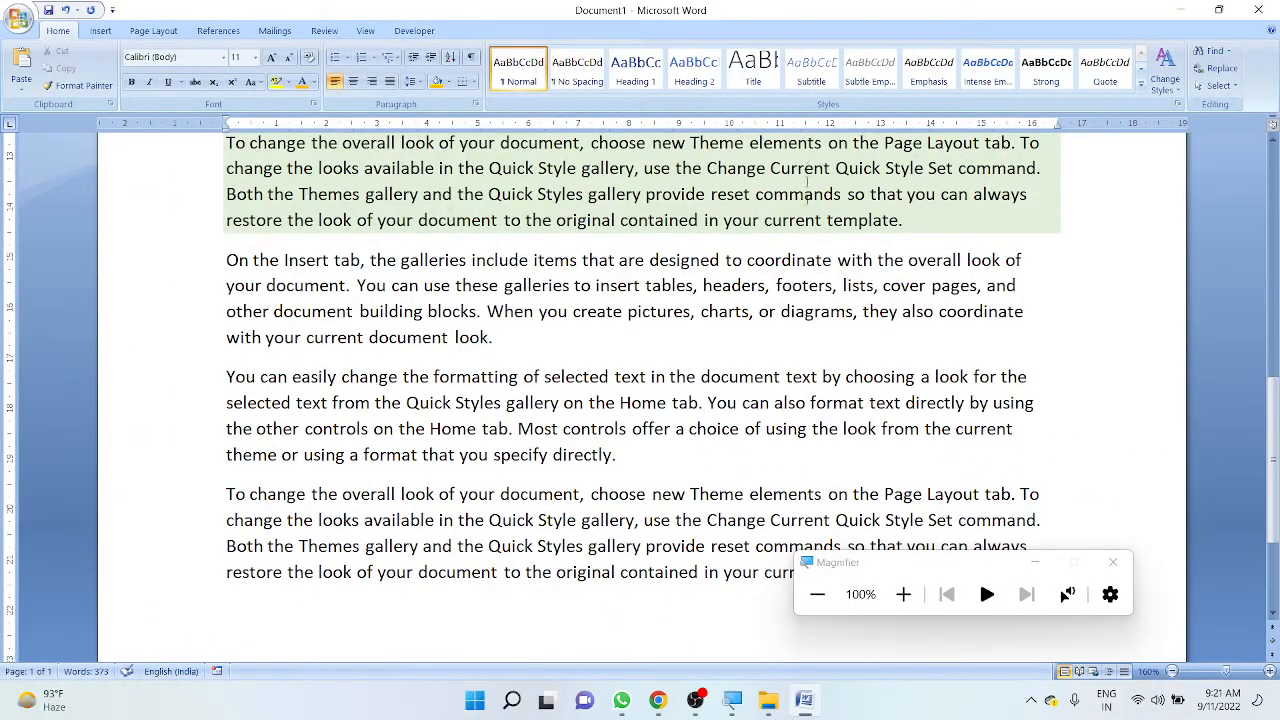
{"action": "scroll", "coordinate": [816, 300], "scroll_direction": "down", "scroll_amount": 1}
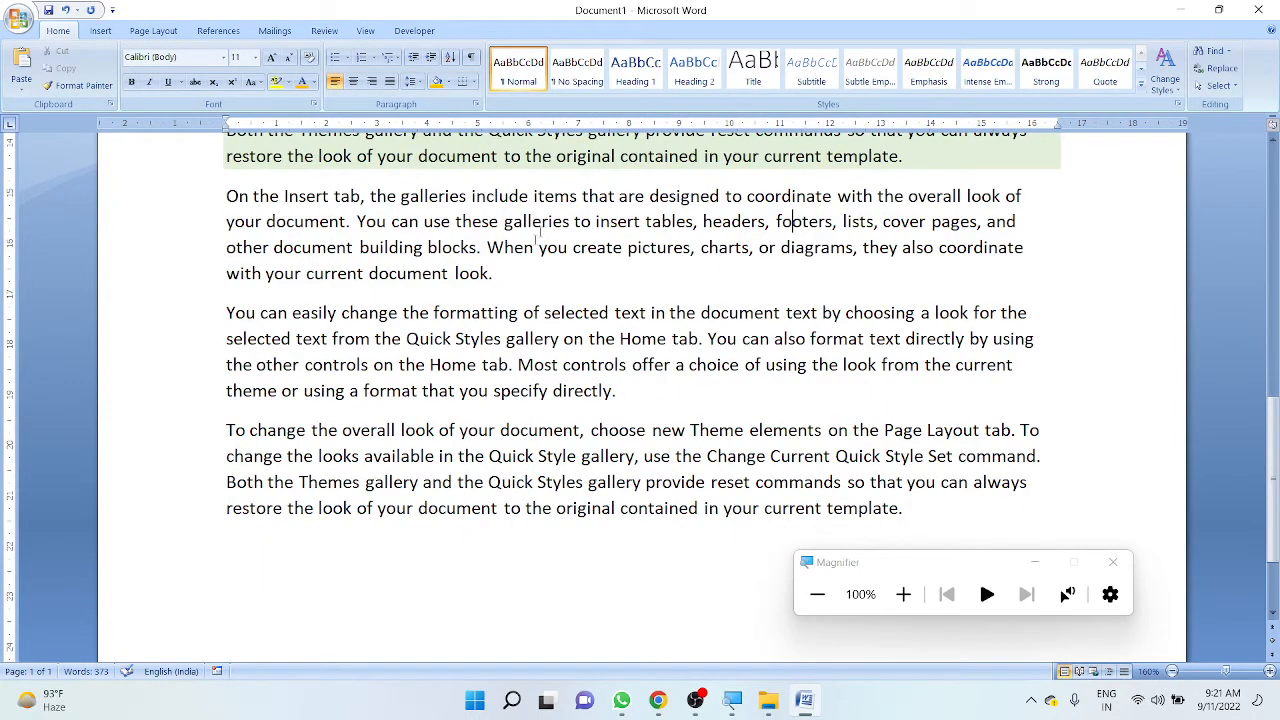
{"action": "left_click", "coordinate": [227, 197]}
{"action": "left_click", "coordinate": [1029, 208]}
{"action": "left_click_drag", "start_coordinate": [908, 510], "coordinate": [237, 206]}
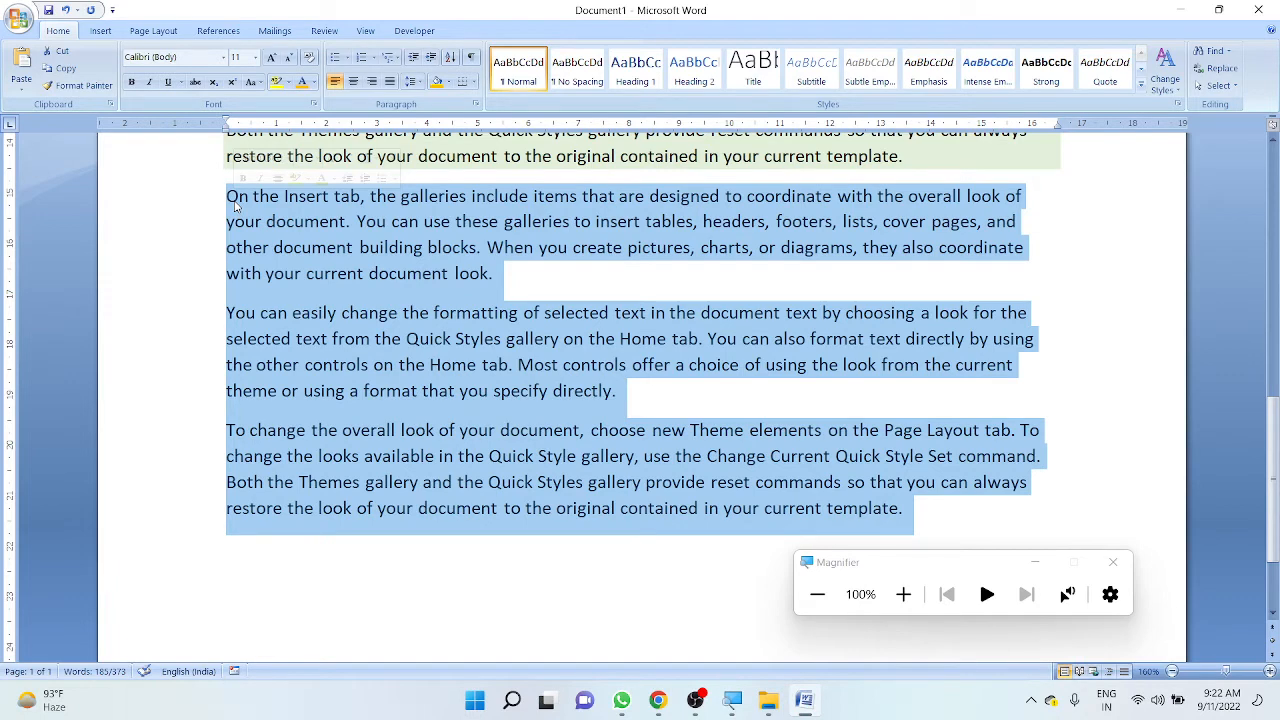
{"action": "left_click", "coordinate": [471, 310]}
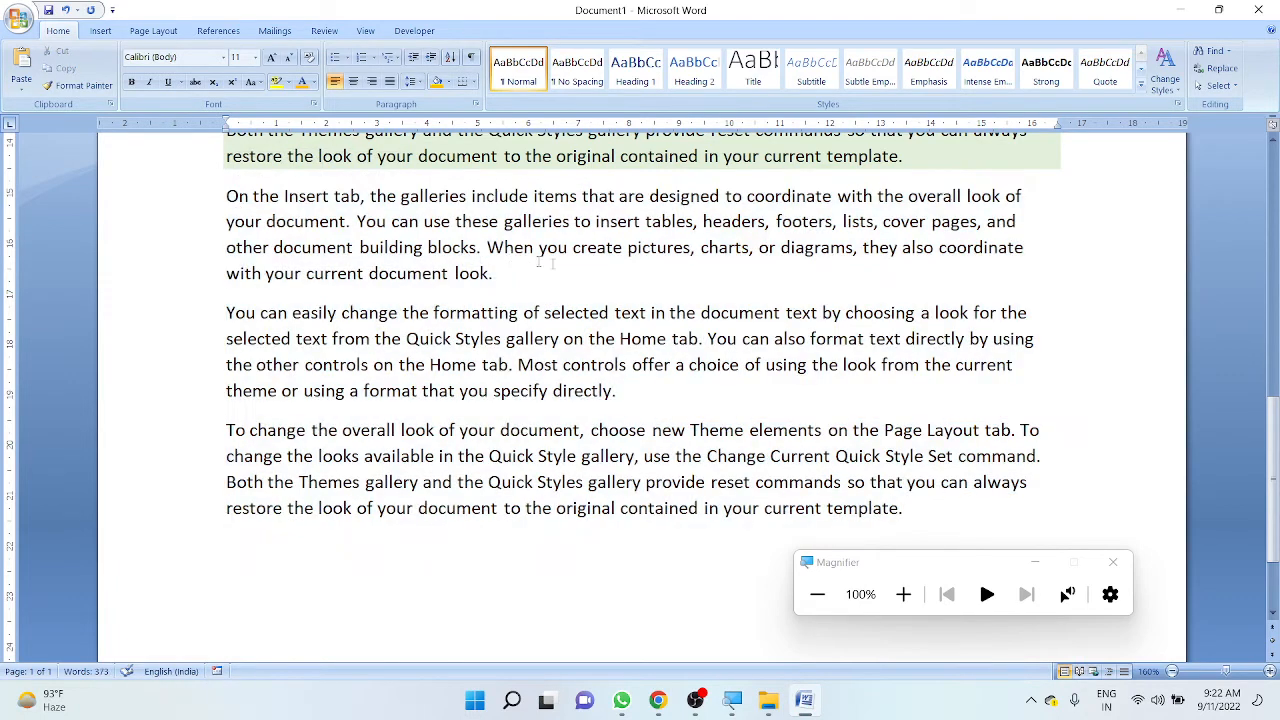
{"action": "left_click_drag", "start_coordinate": [932, 530], "coordinate": [236, 207]}
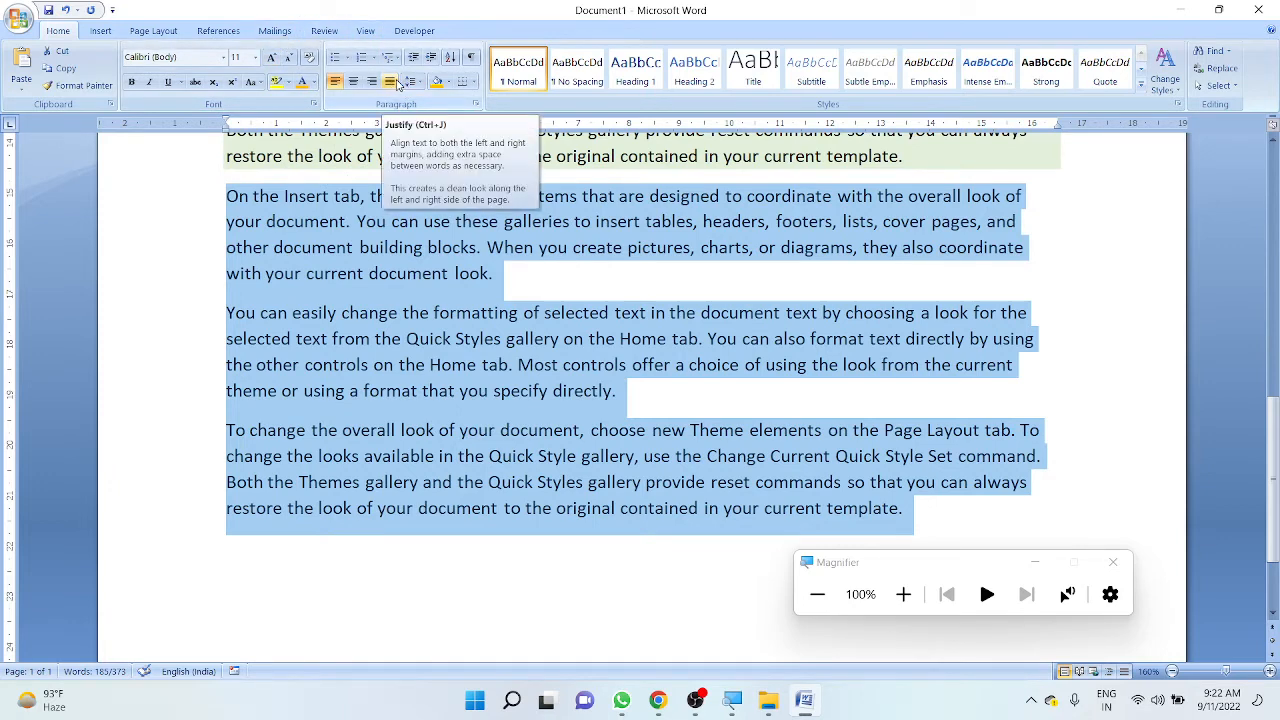
{"action": "left_click", "coordinate": [396, 82]}
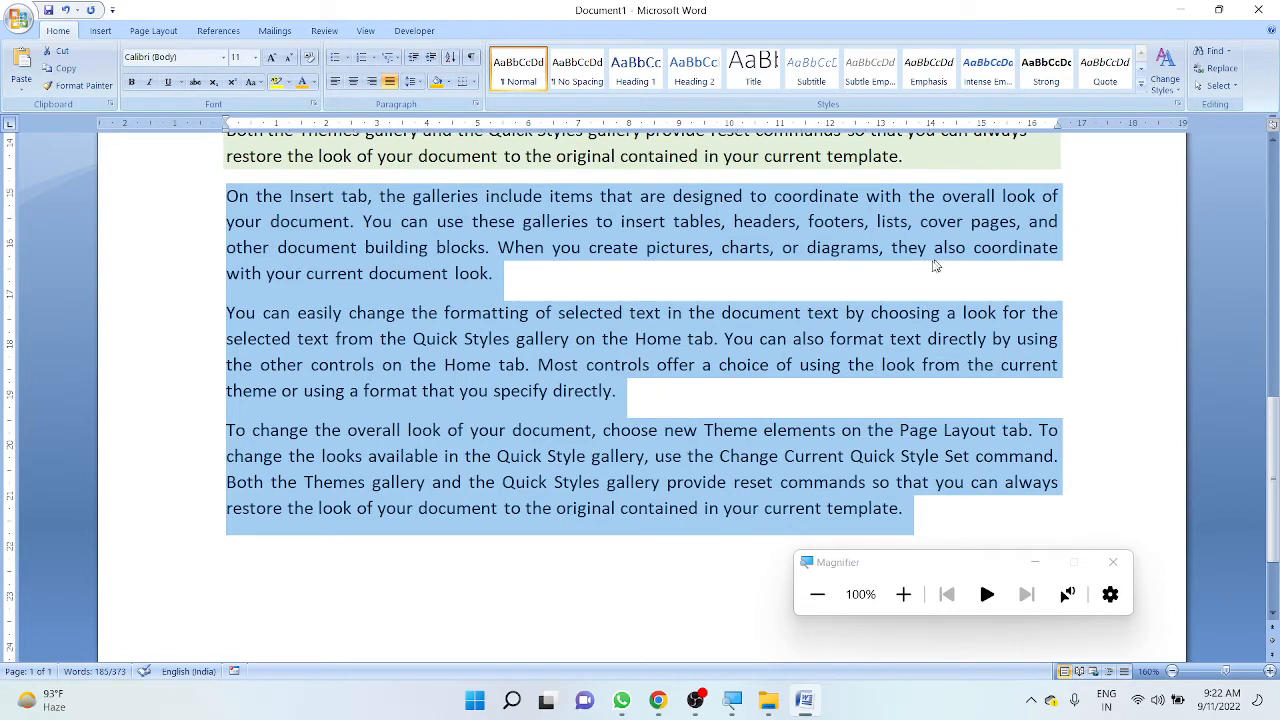
{"action": "left_click", "coordinate": [536, 312]}
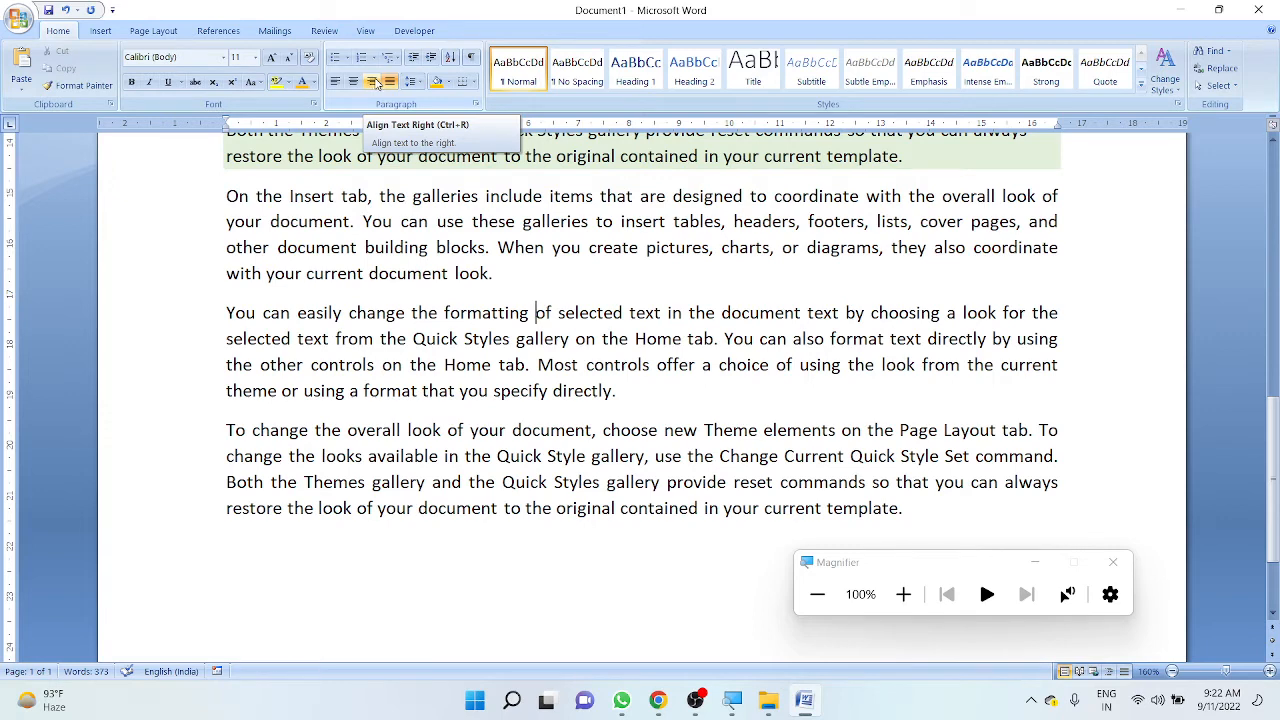
- Try line spacings of 1.5 and 2.5 on the paragraph beginning "On the Insert tab" below the green-shaded one, and set it to 1.0
{"action": "left_click_drag", "start_coordinate": [567, 302], "coordinate": [236, 200]}
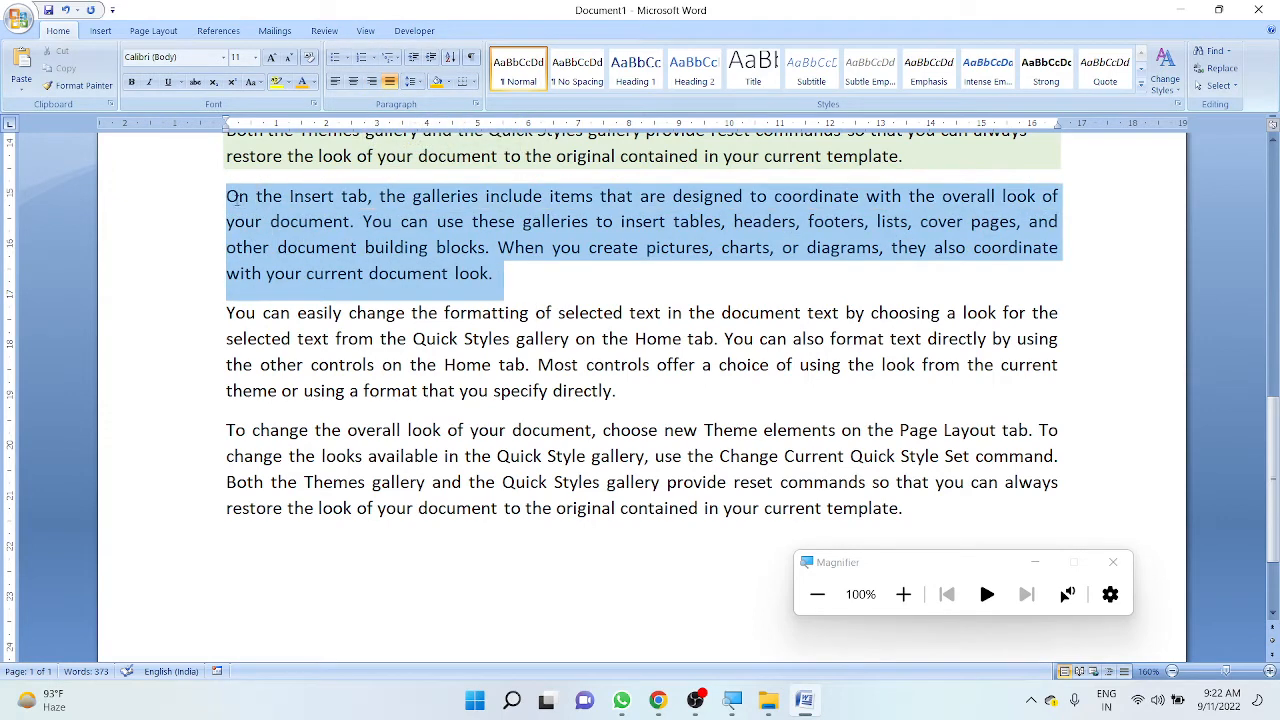
{"action": "left_click", "coordinate": [411, 81]}
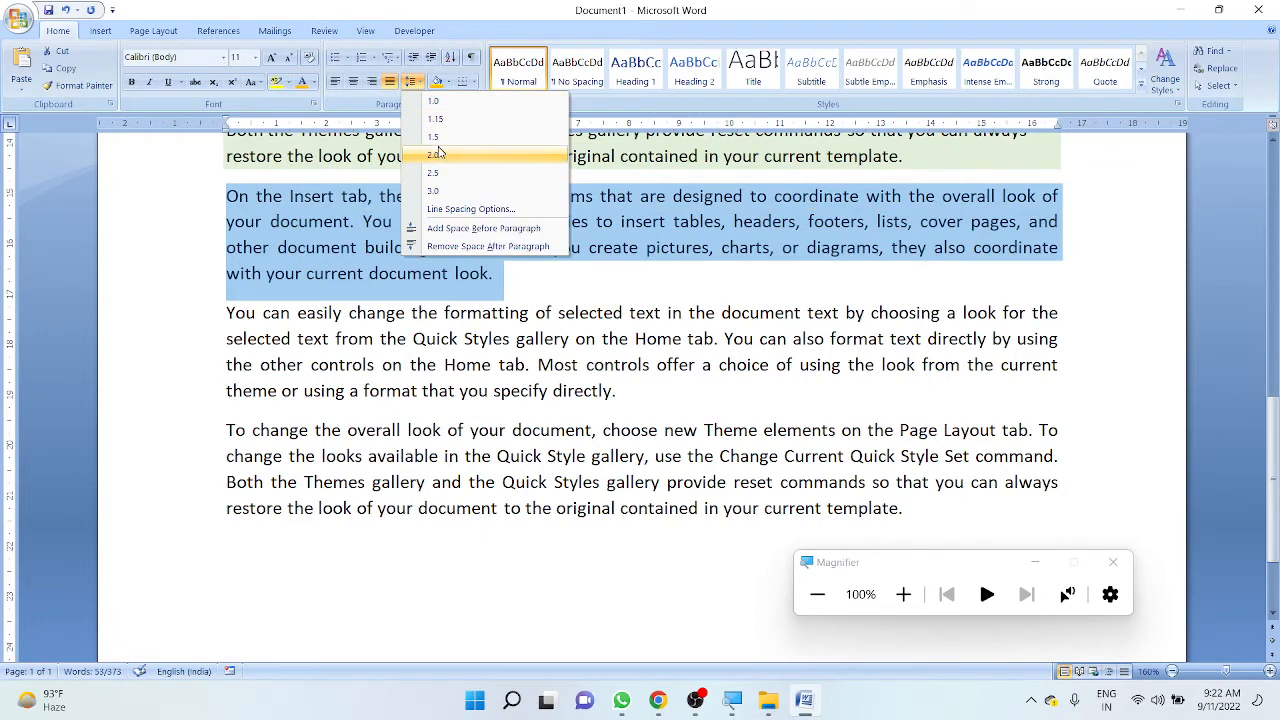
{"action": "left_click", "coordinate": [447, 136]}
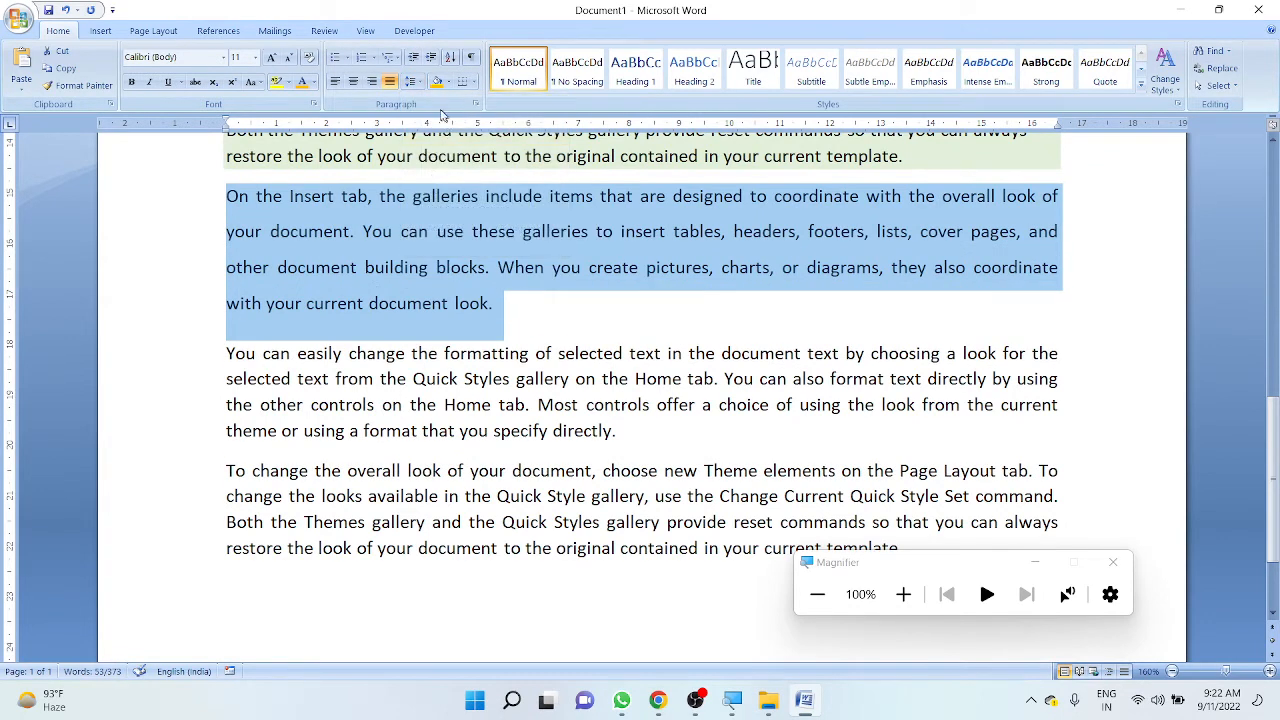
{"action": "left_click", "coordinate": [411, 81]}
{"action": "left_click", "coordinate": [432, 172]}
{"action": "left_click", "coordinate": [418, 83]}
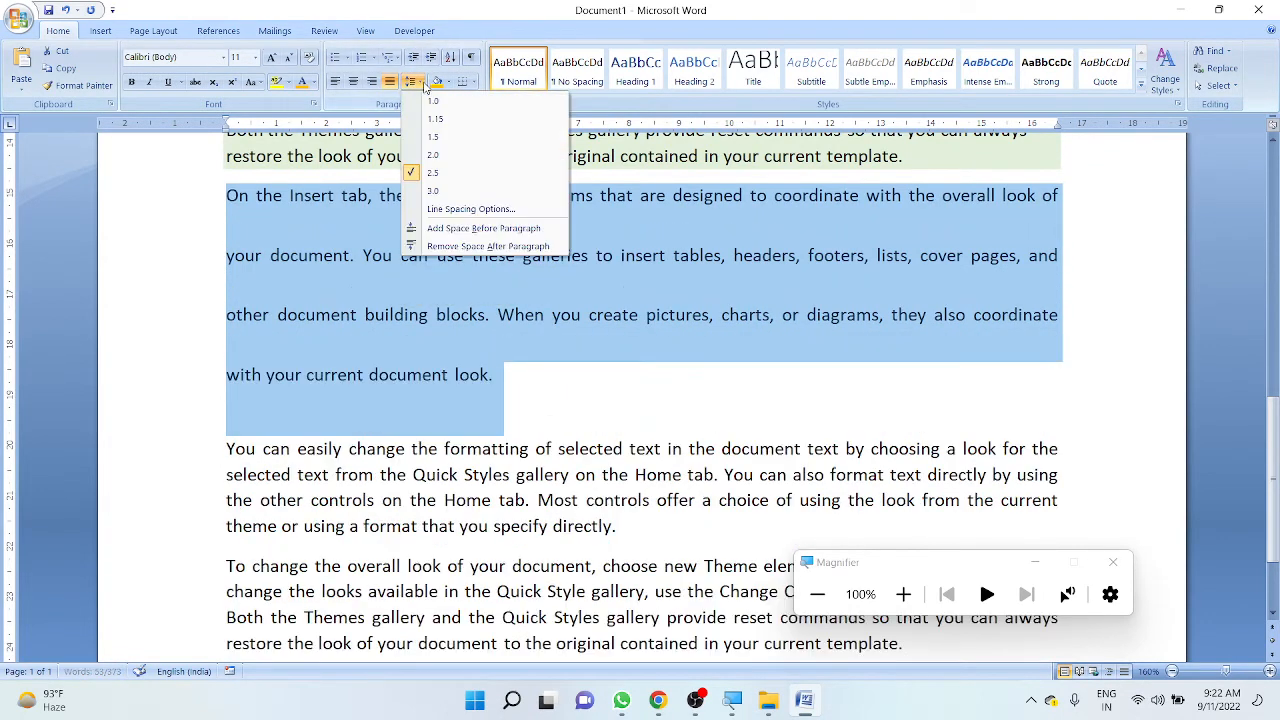
{"action": "left_click", "coordinate": [433, 101]}
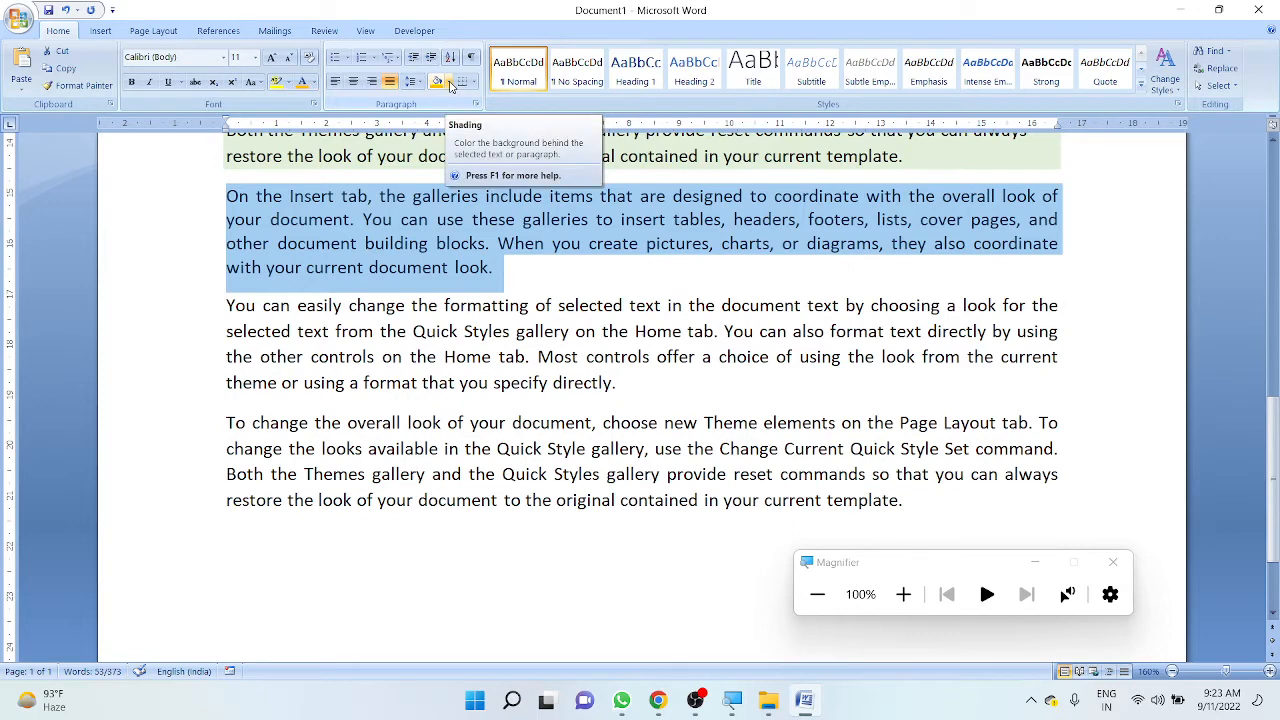
- Preview shading colors on the paragraph beginning "On the Insert tab" and put outside borders around it
{"action": "left_click", "coordinate": [450, 83]}
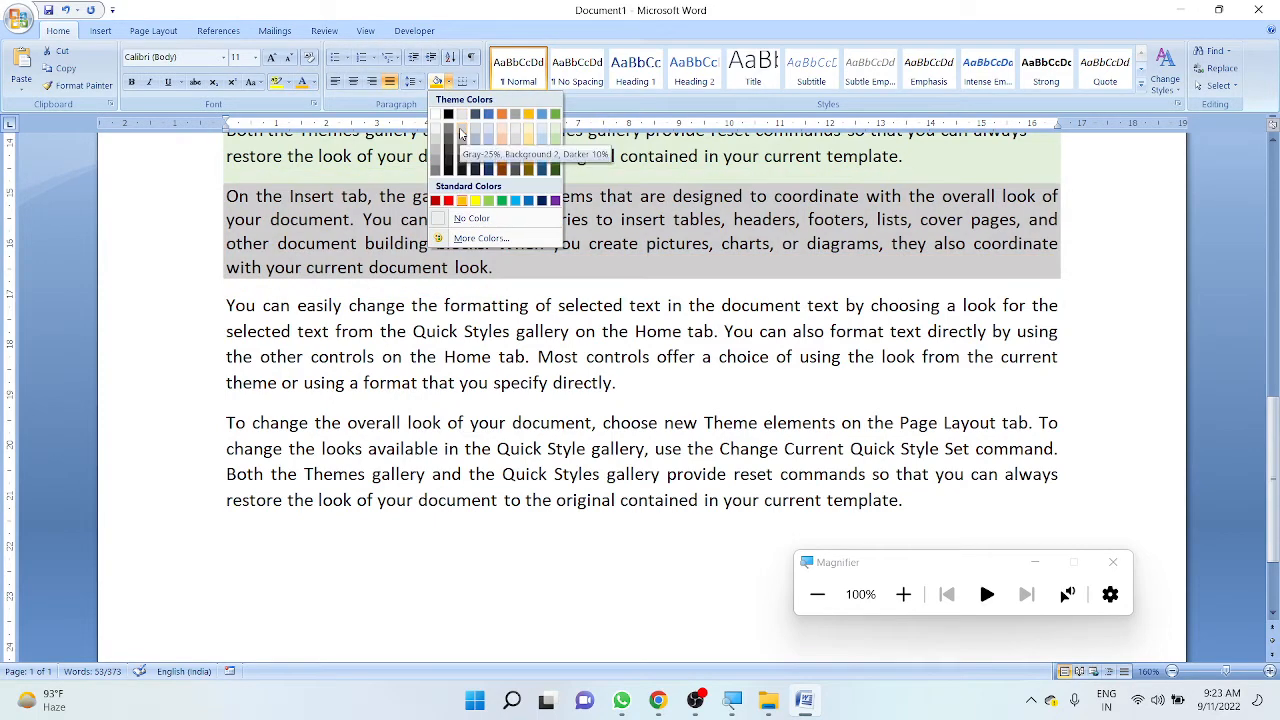
{"action": "left_click", "coordinate": [514, 3]}
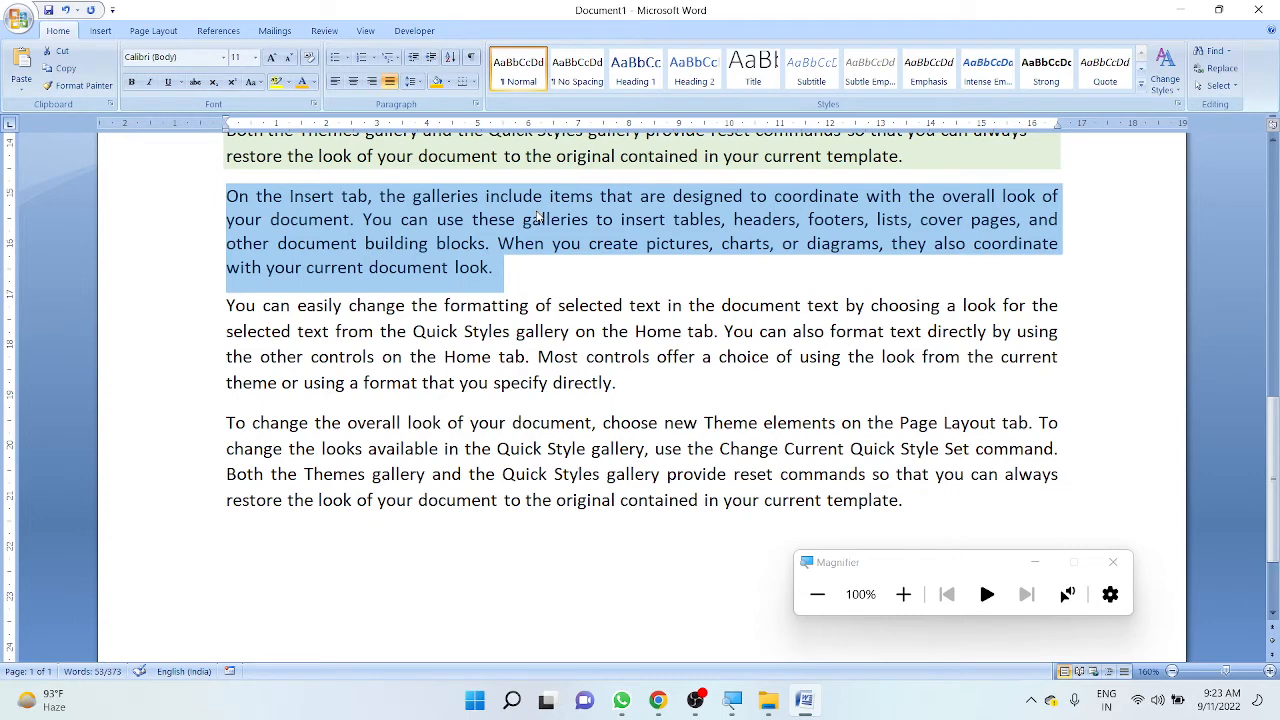
{"action": "left_click", "coordinate": [474, 82]}
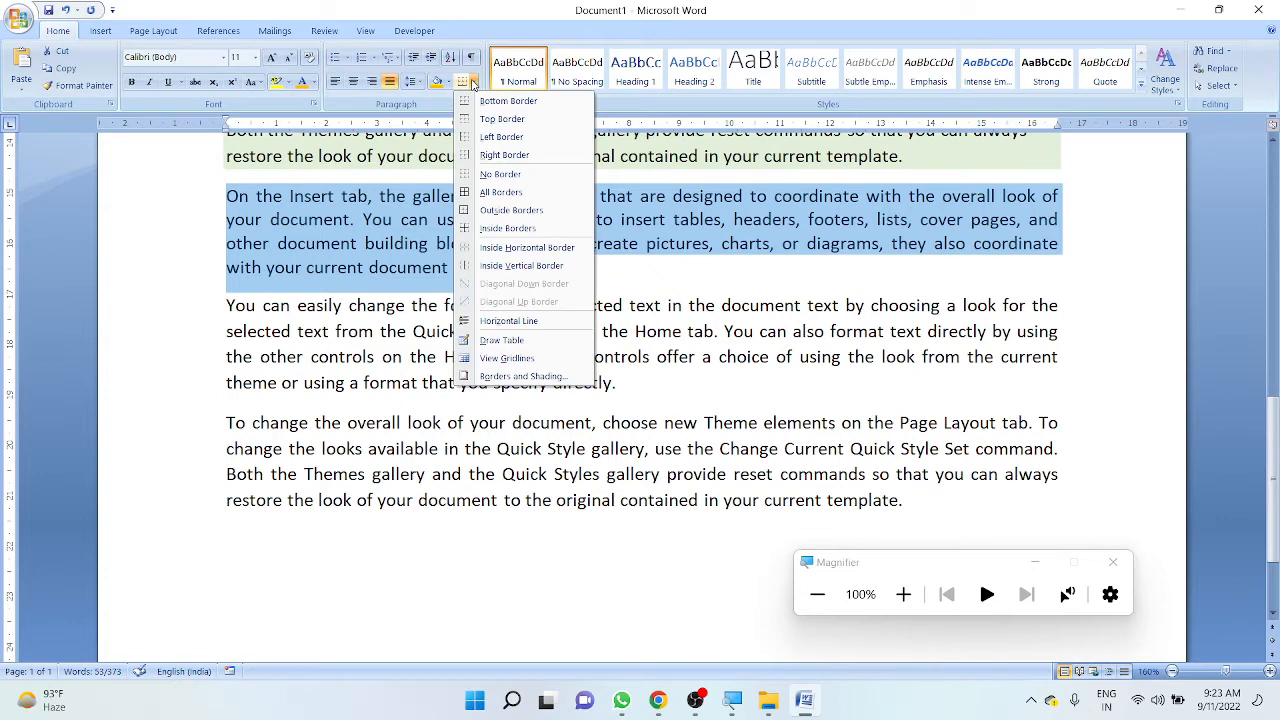
{"action": "left_click", "coordinate": [536, 212]}
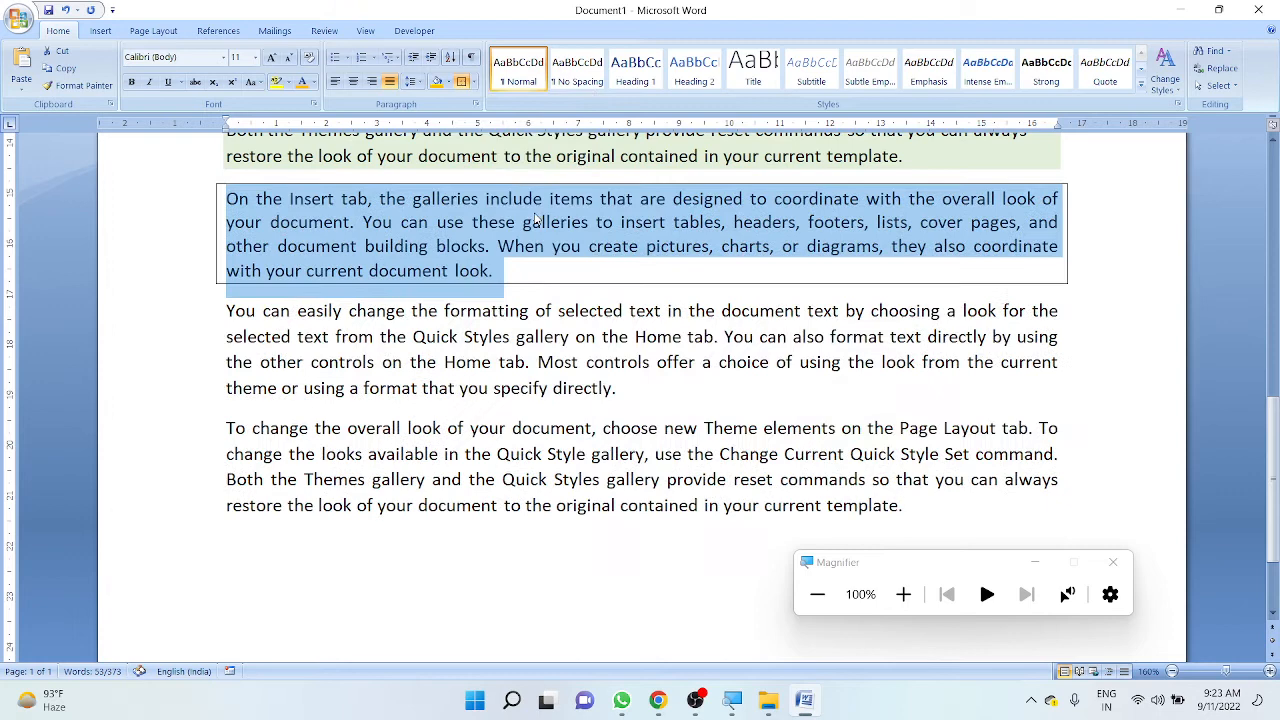
{"action": "left_click", "coordinate": [540, 272]}
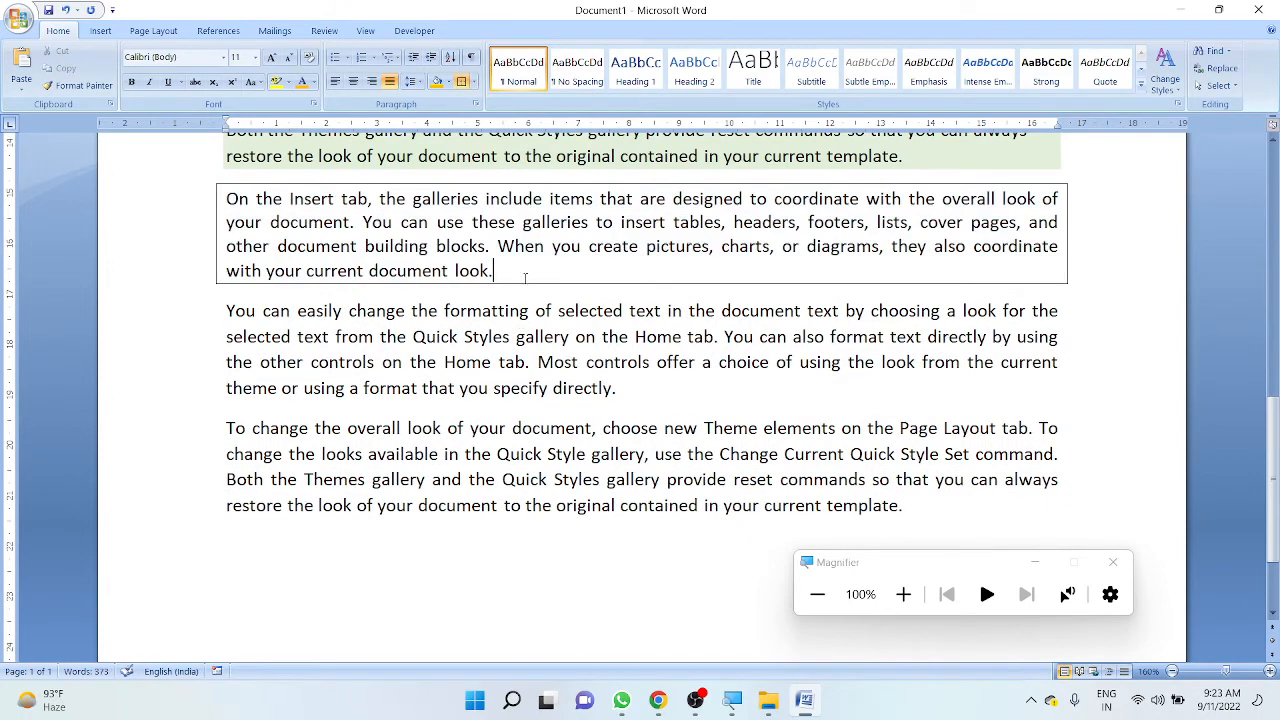
{"action": "left_click_drag", "start_coordinate": [524, 278], "coordinate": [245, 201]}
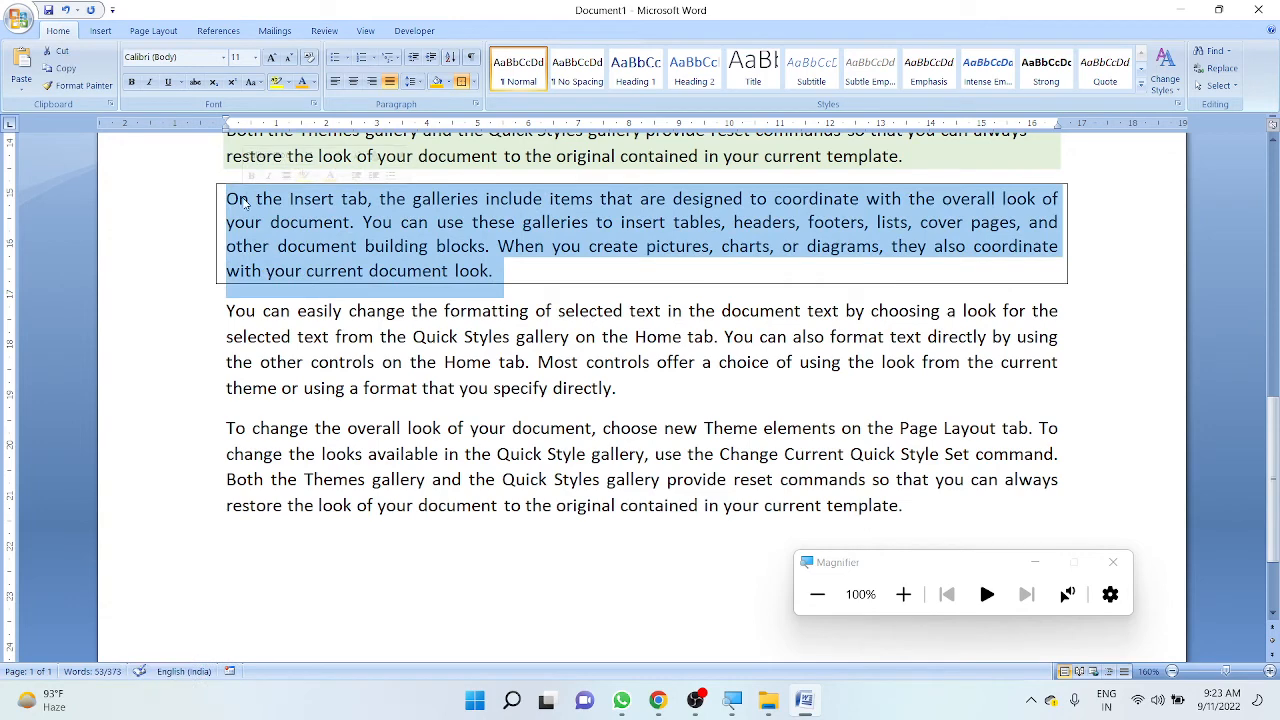
- Put outside borders around the last sample paragraph, beginning "To change the overall look"
{"action": "left_click", "coordinate": [505, 427]}
{"action": "left_click_drag", "start_coordinate": [920, 508], "coordinate": [183, 428]}
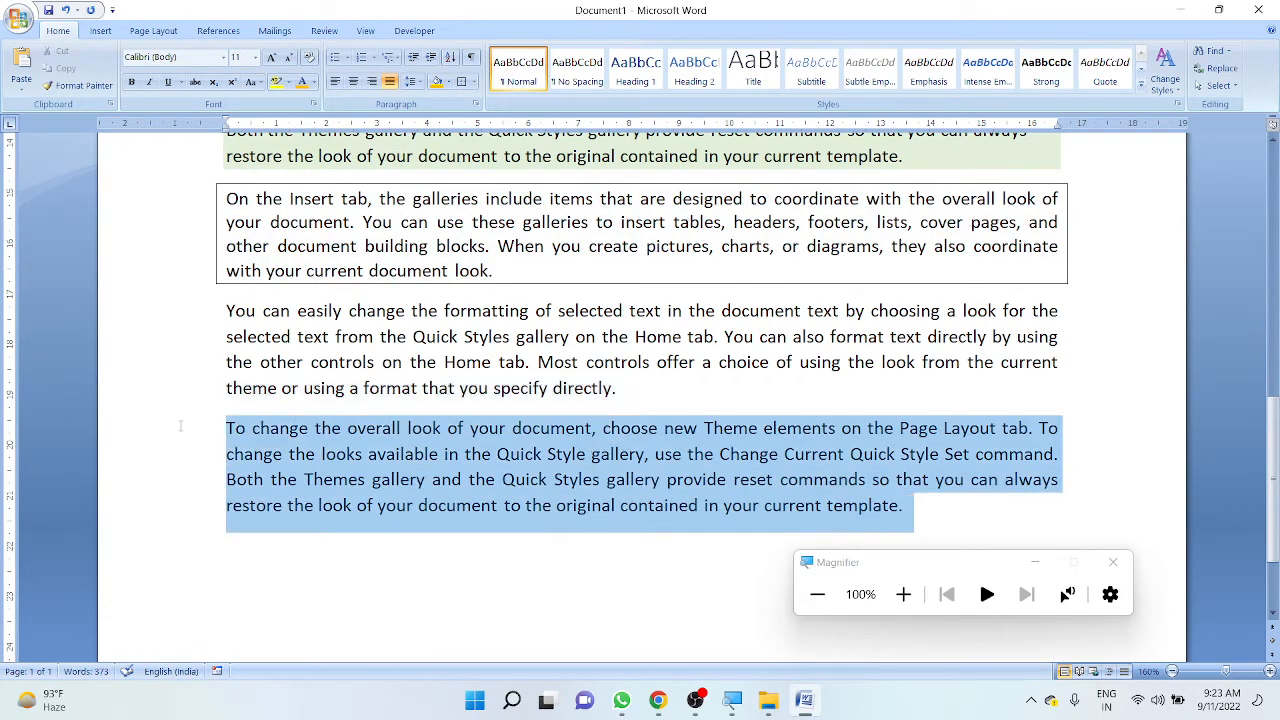
{"action": "left_click", "coordinate": [476, 84]}
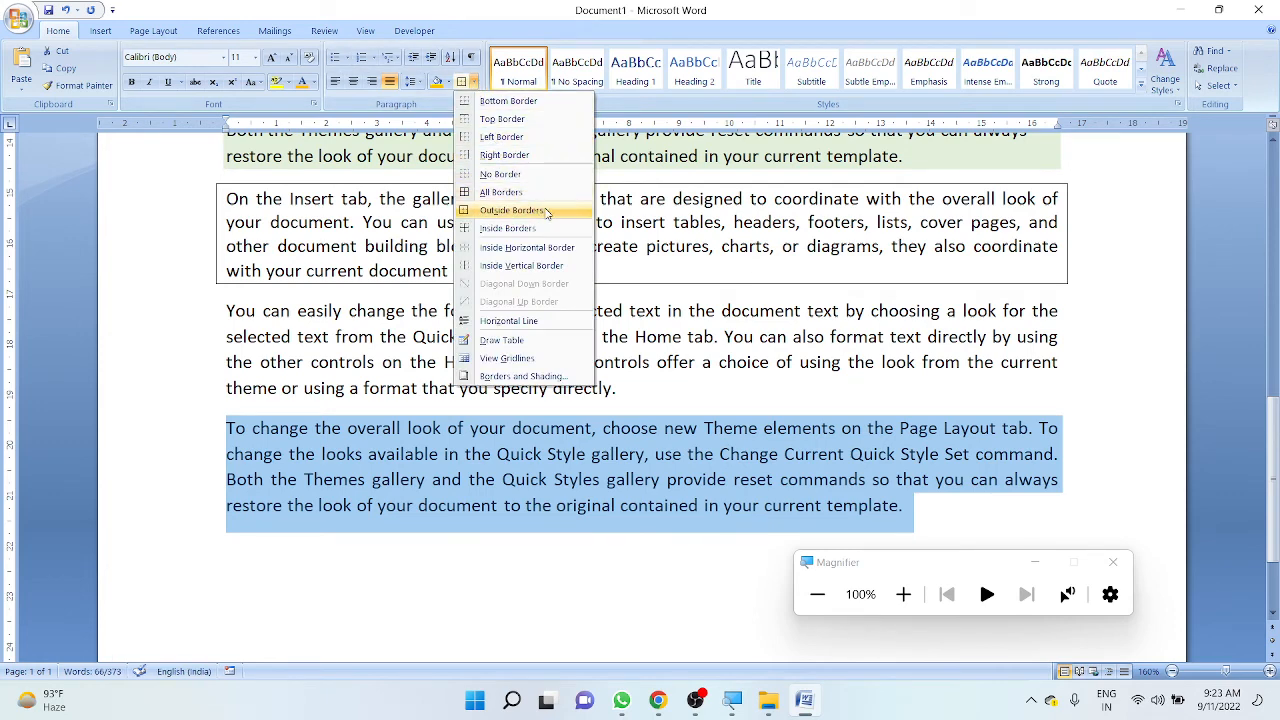
{"action": "left_click", "coordinate": [545, 211]}
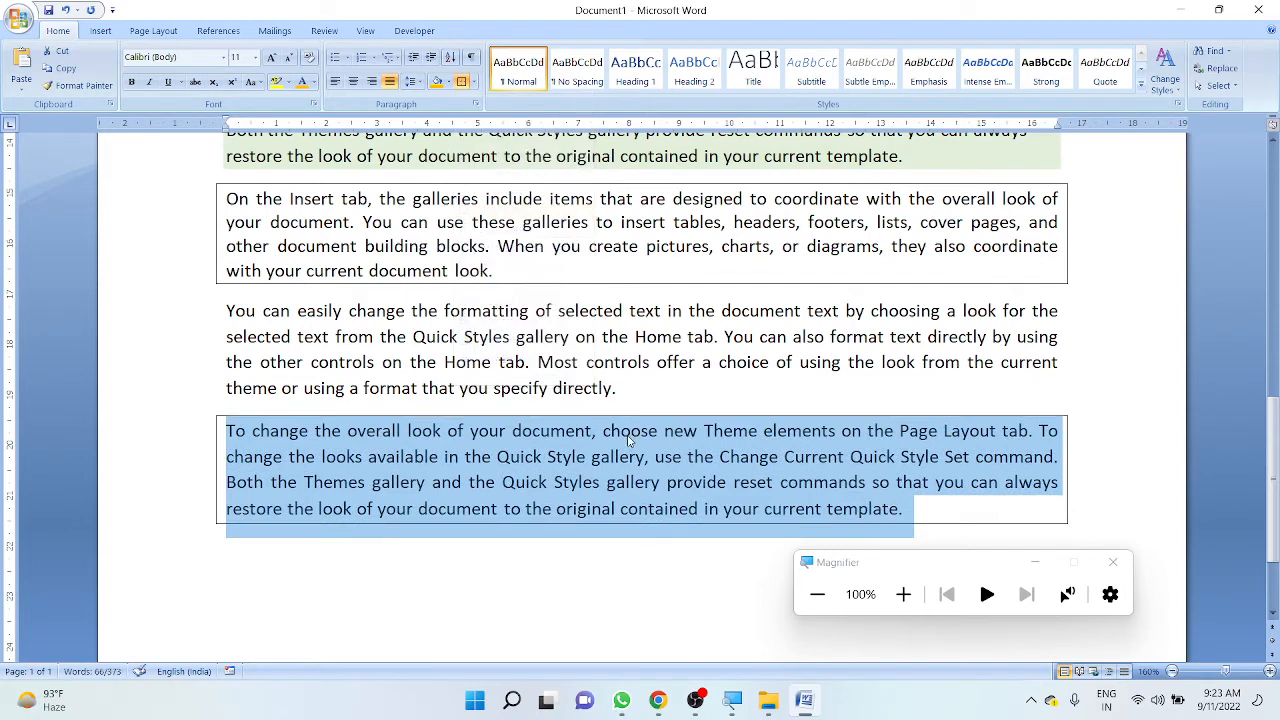
{"action": "left_click", "coordinate": [630, 440]}
{"action": "left_click_drag", "start_coordinate": [926, 502], "coordinate": [256, 420]}
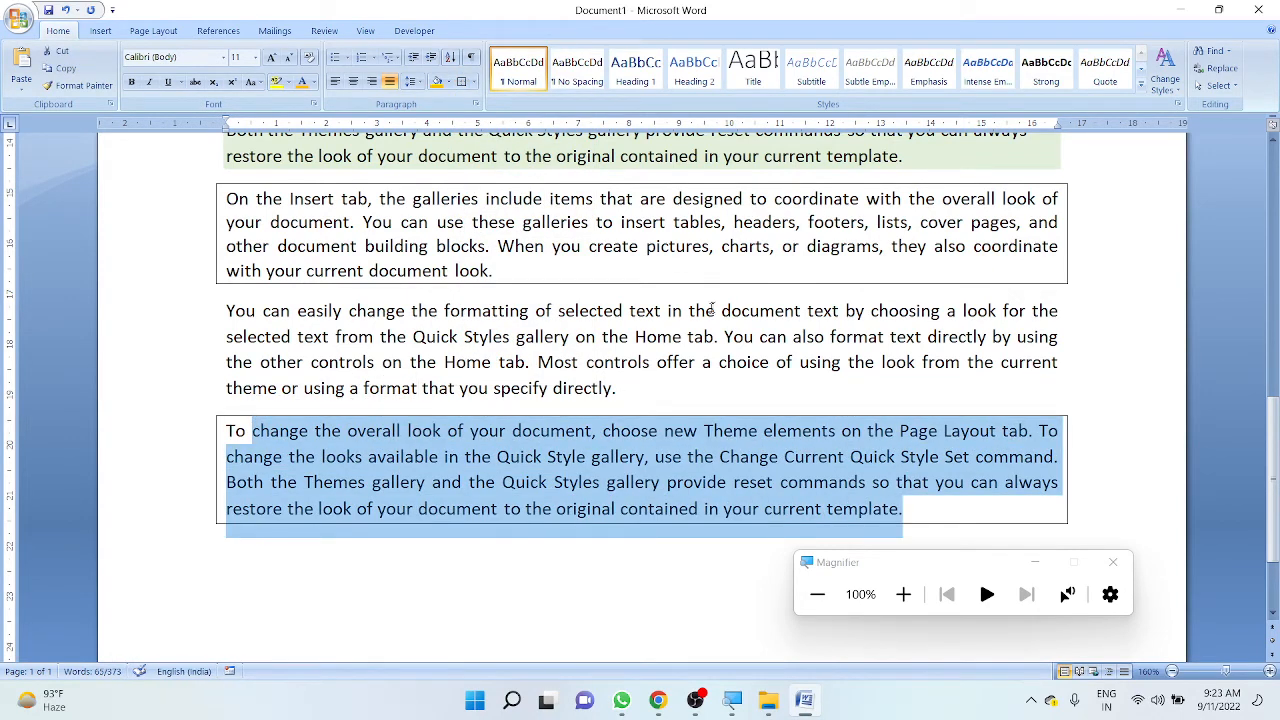
{"action": "left_click", "coordinate": [708, 310]}
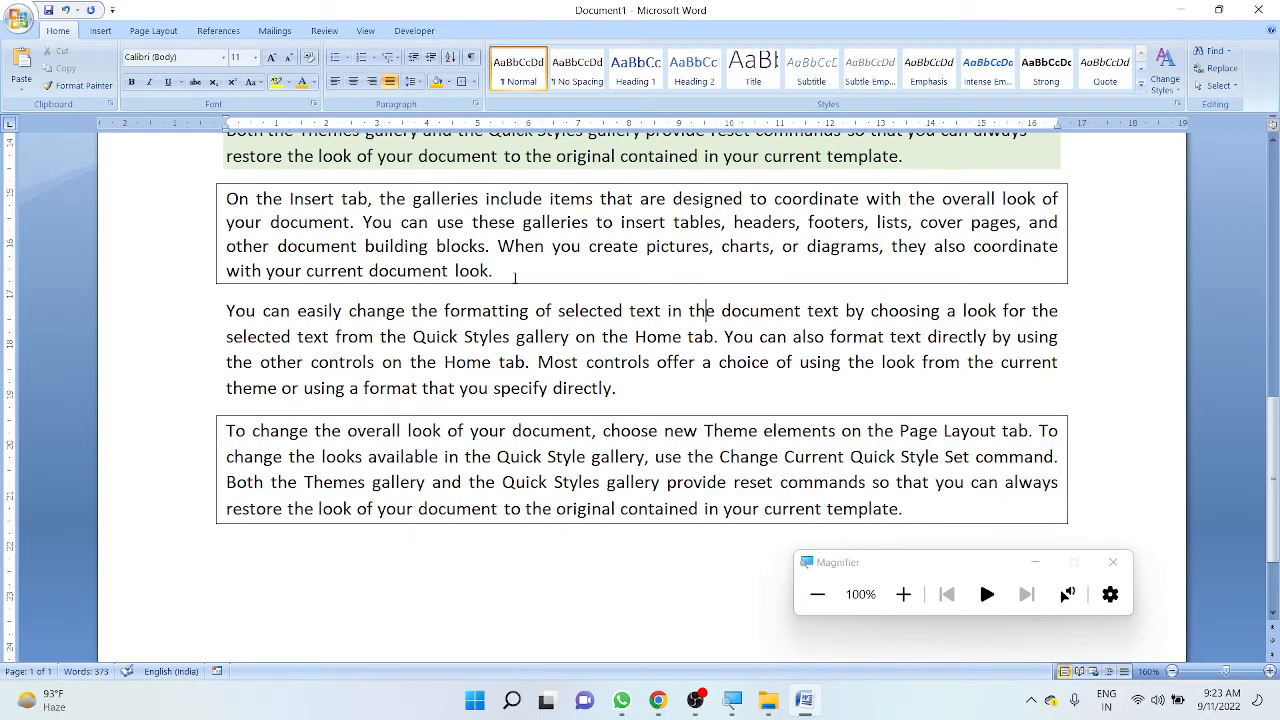
- Remove the borders from the paragraph beginning "On the Insert tab" with No Border
{"action": "left_click_drag", "start_coordinate": [515, 278], "coordinate": [226, 198]}
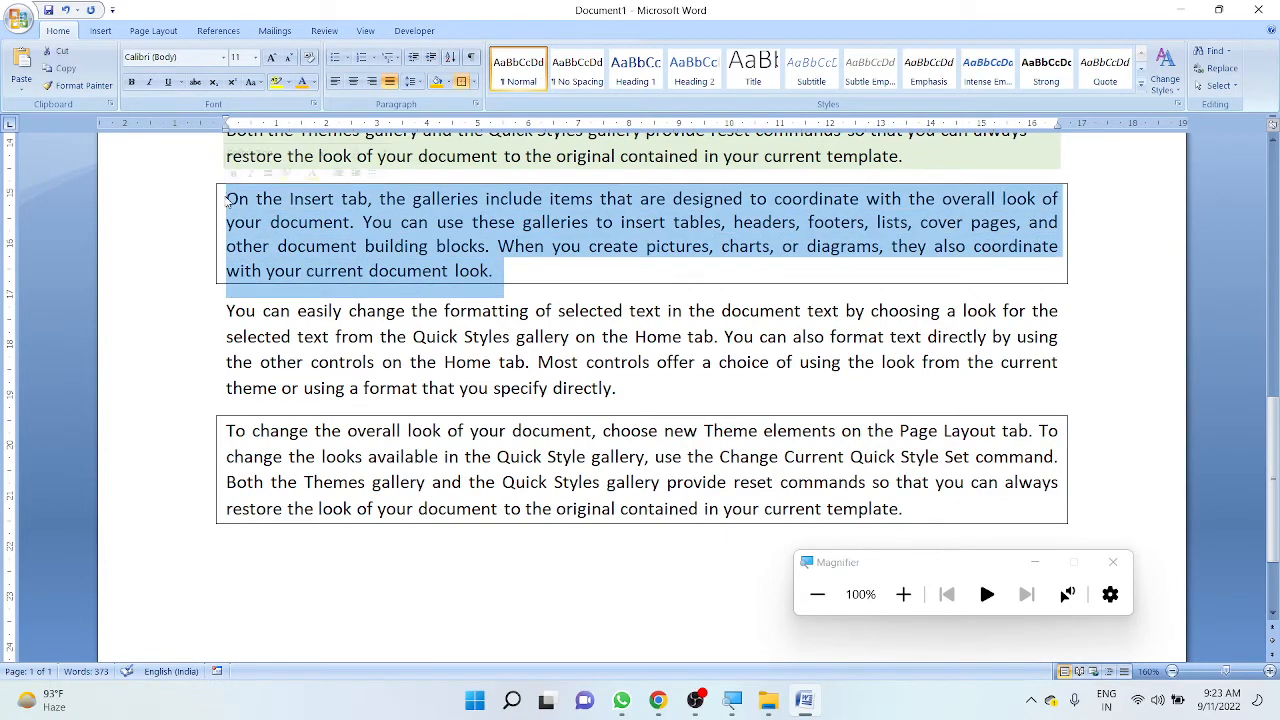
{"action": "left_click", "coordinate": [475, 82]}
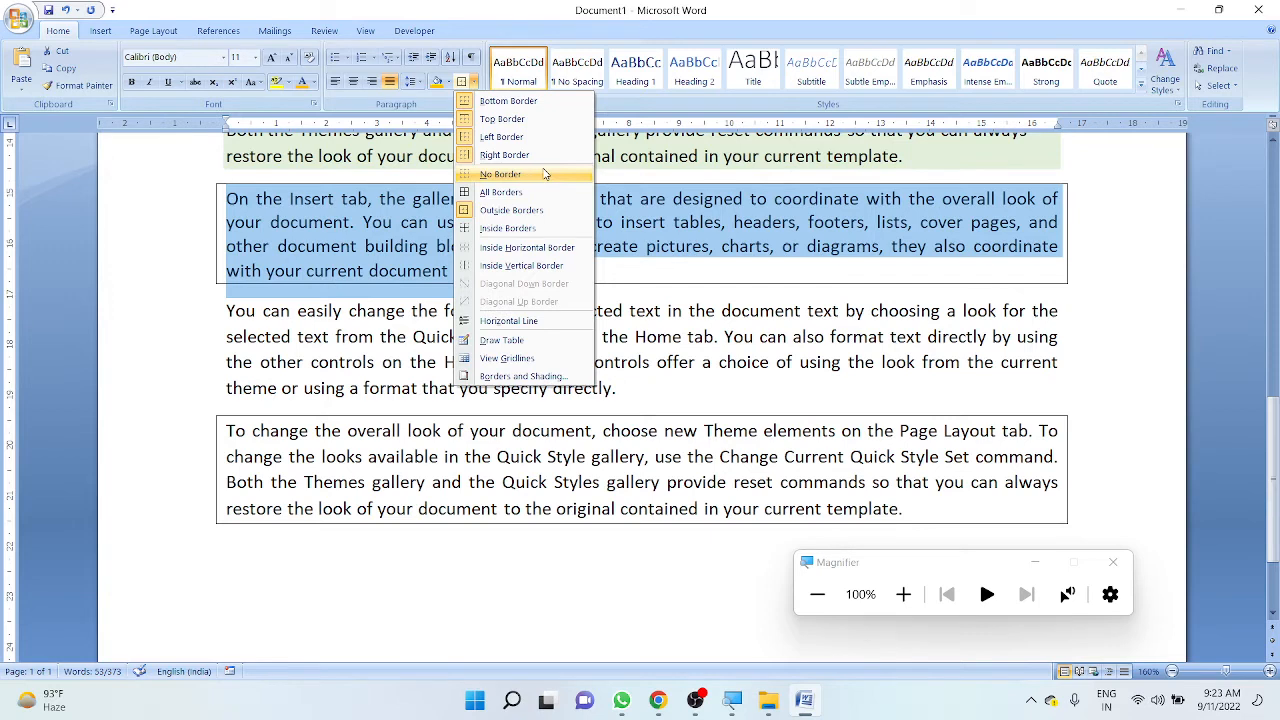
{"action": "left_click", "coordinate": [544, 174]}
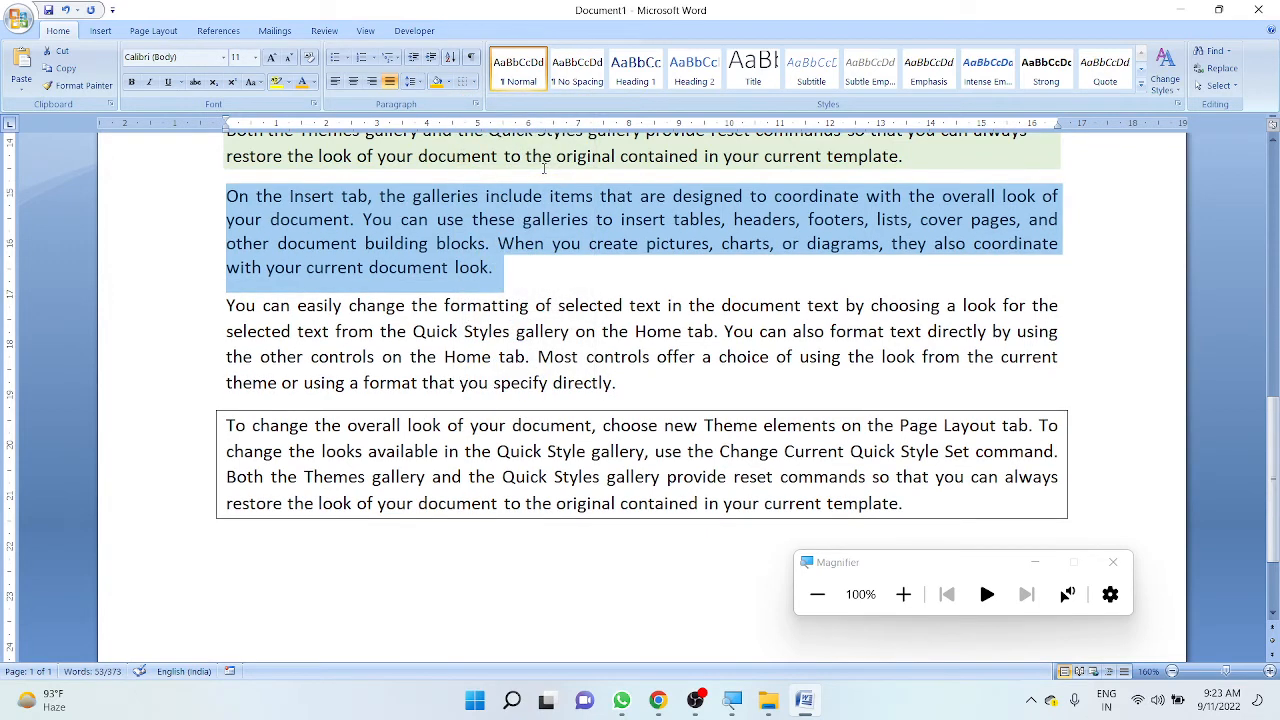
{"action": "left_click", "coordinate": [541, 292]}
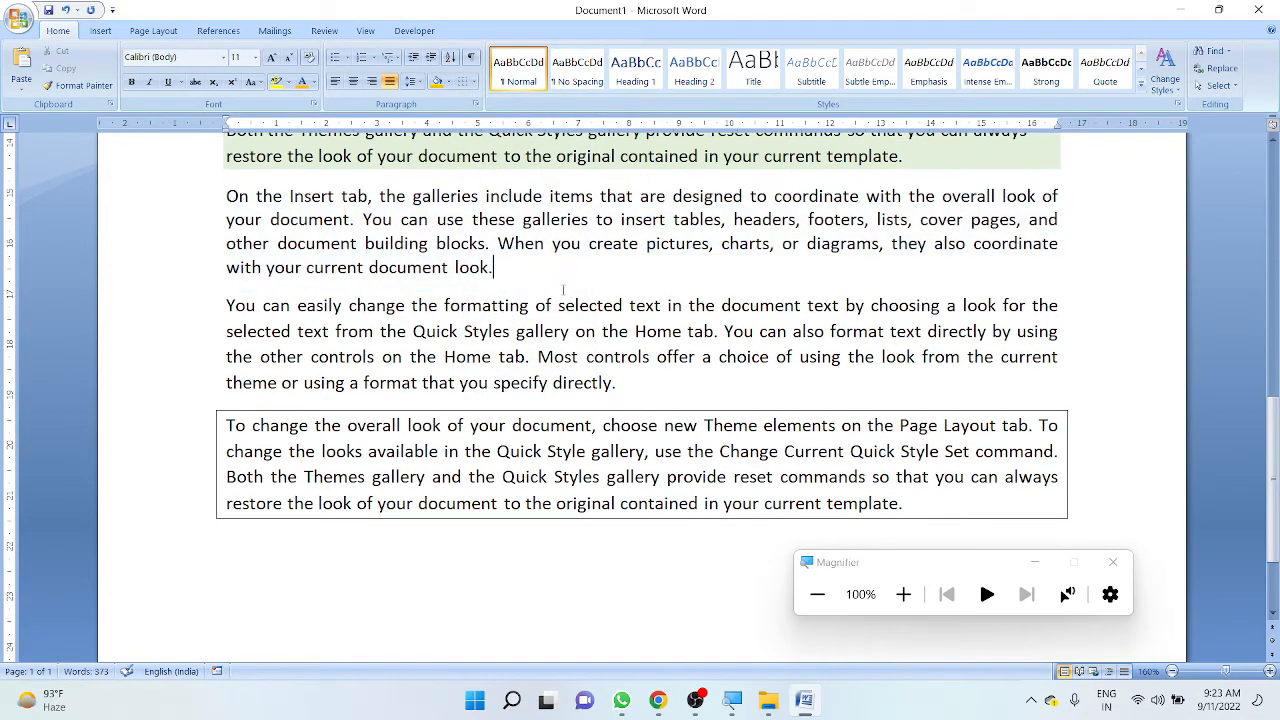
- Look through the available bullet, numbering and multilevel list formats
{"action": "left_click", "coordinate": [346, 58]}
{"action": "left_click", "coordinate": [375, 58]}
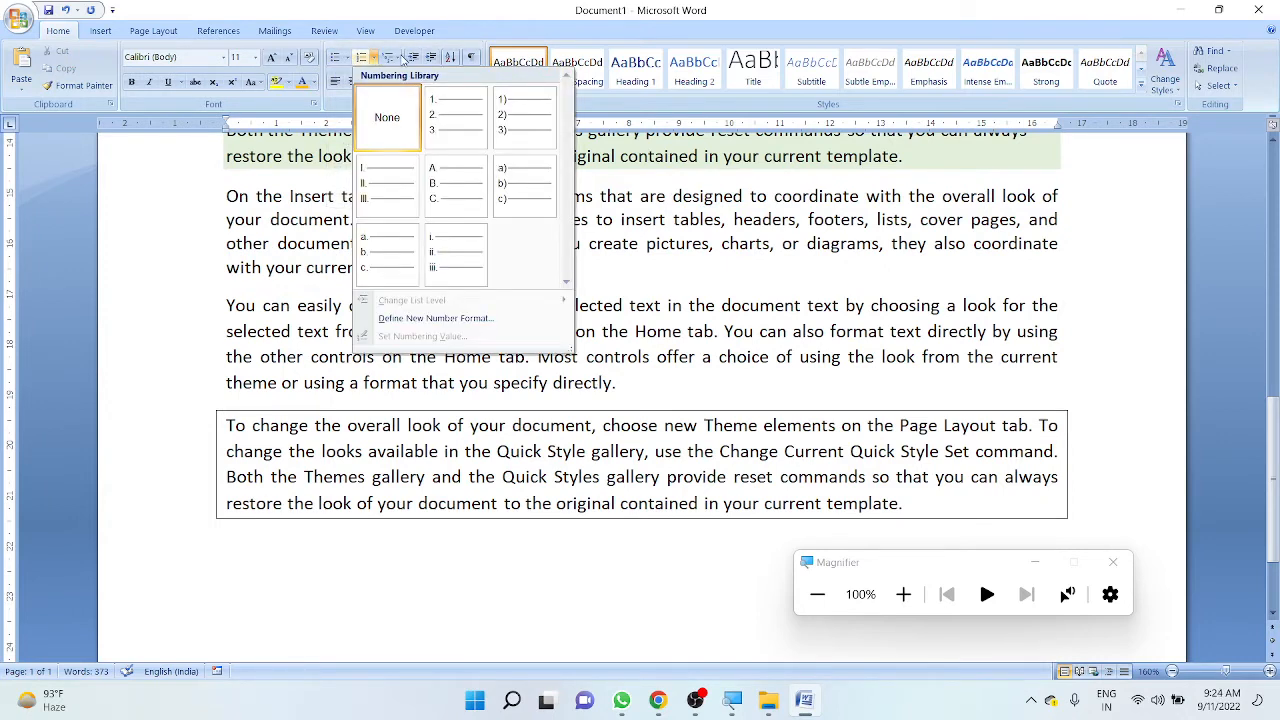
{"action": "left_click", "coordinate": [398, 58]}
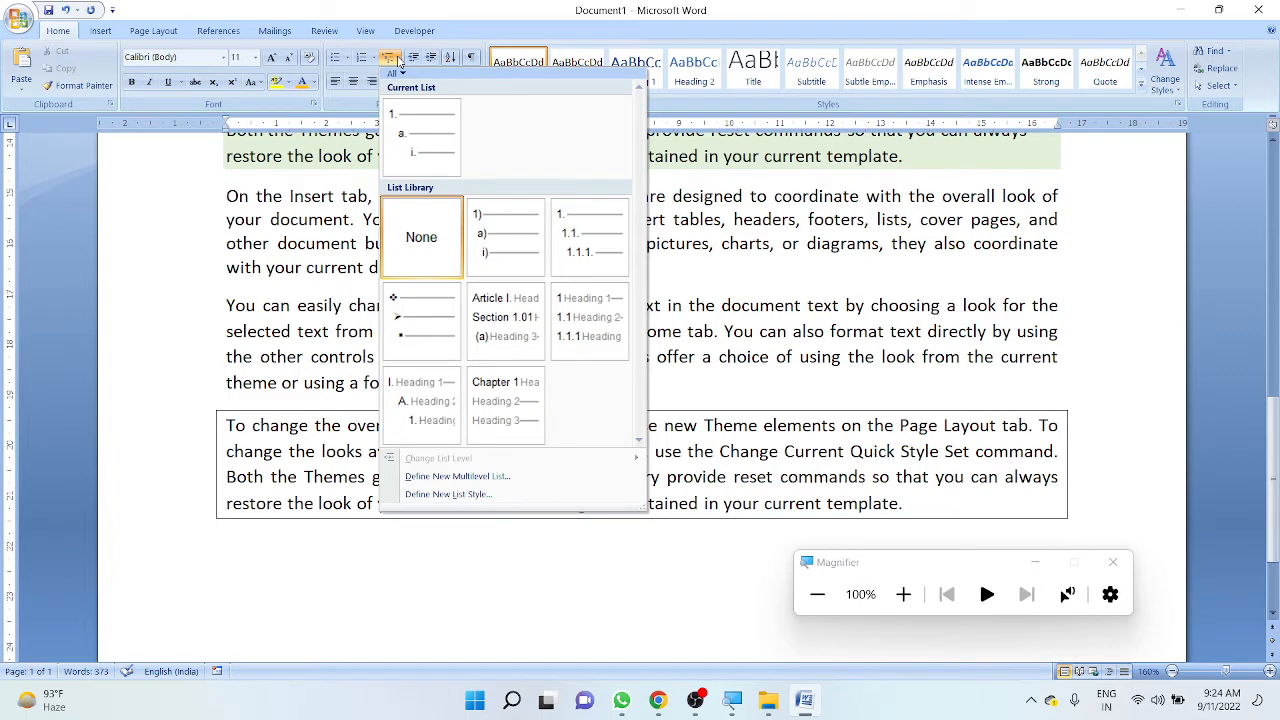
- Add blank lines below the bordered paragraph and enter "Day's Name", "Monday" and "Tuesday" on separate lines
{"action": "left_click", "coordinate": [714, 577]}
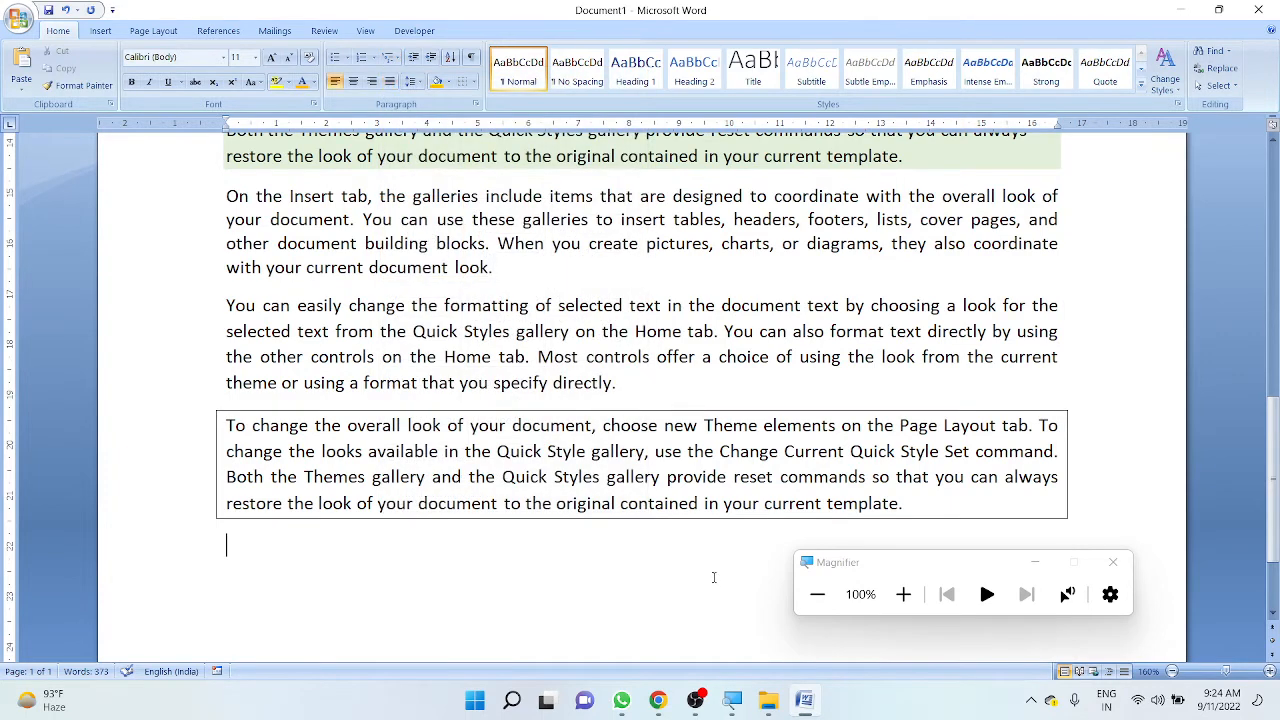
{"action": "key", "text": "Return"}
{"action": "key", "text": "Return"}
{"action": "scroll", "coordinate": [661, 540], "scroll_direction": "down", "scroll_amount": 1}
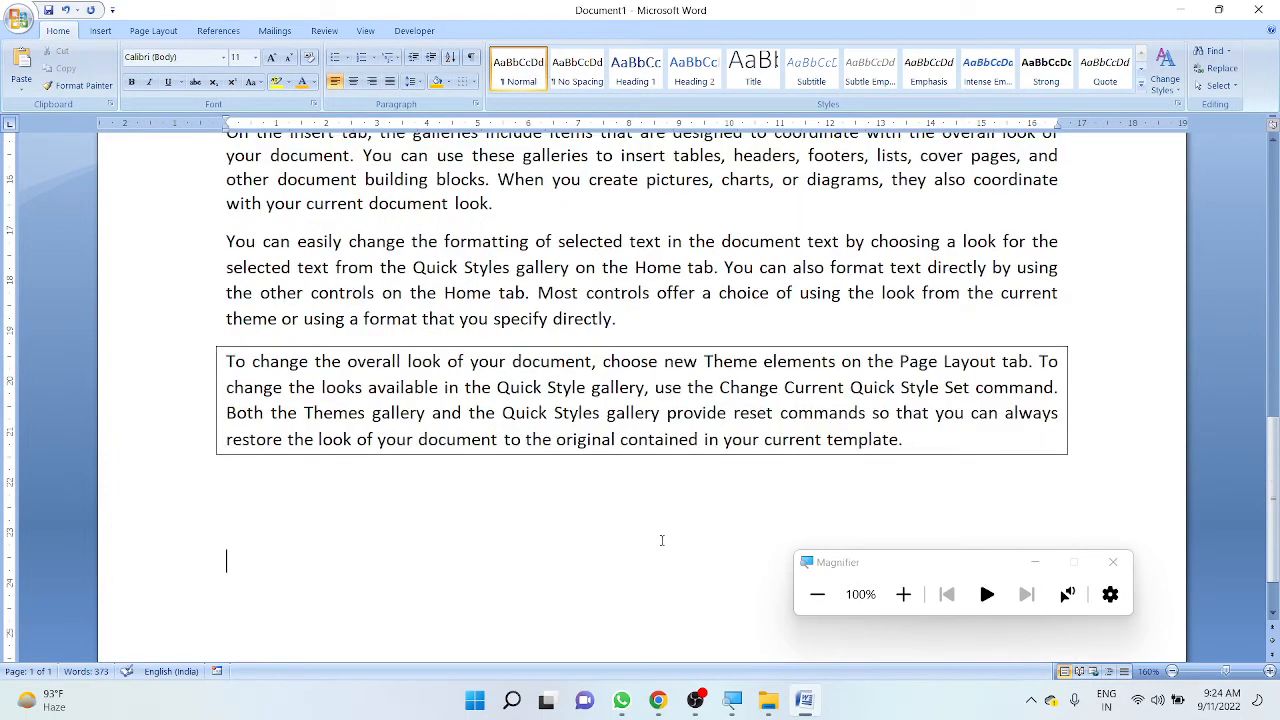
{"action": "type", "text": "Day's Name"}
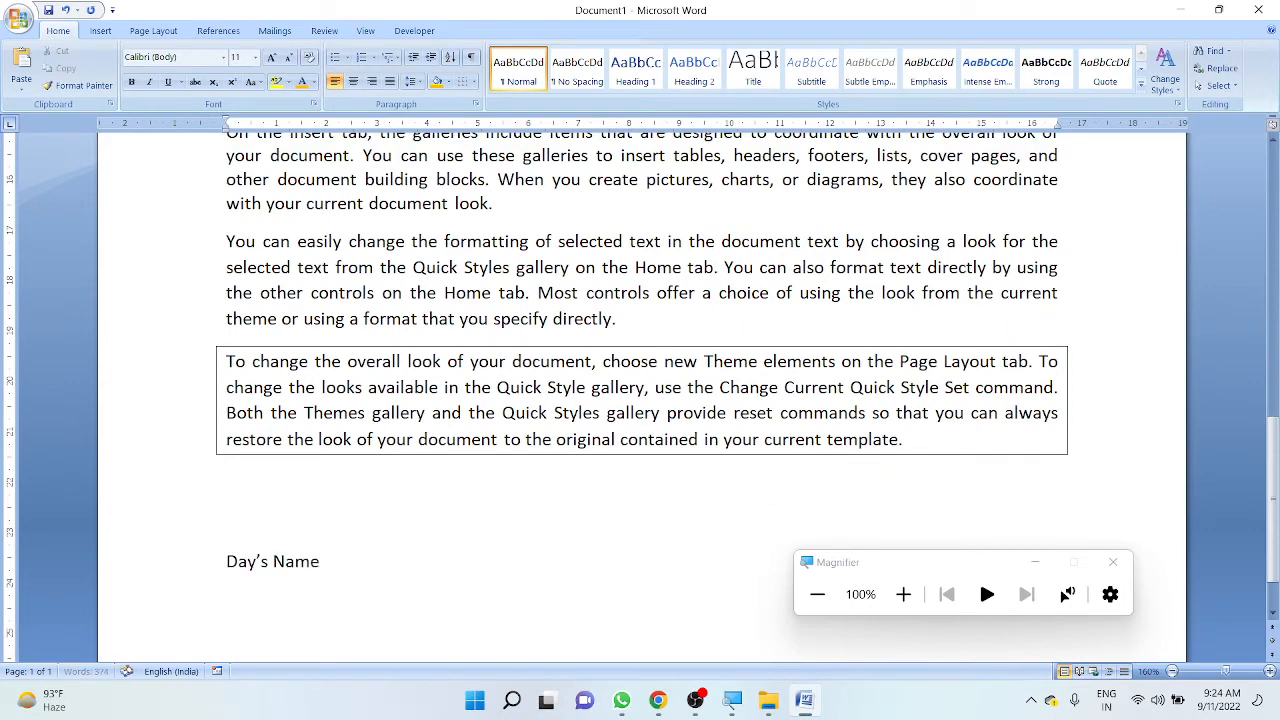
{"action": "key", "text": "Return"}
{"action": "type", "text": "Monday"}
{"action": "key", "text": "Return"}
{"action": "type", "text": "Tuesday"}
{"action": "key", "text": "Return"}
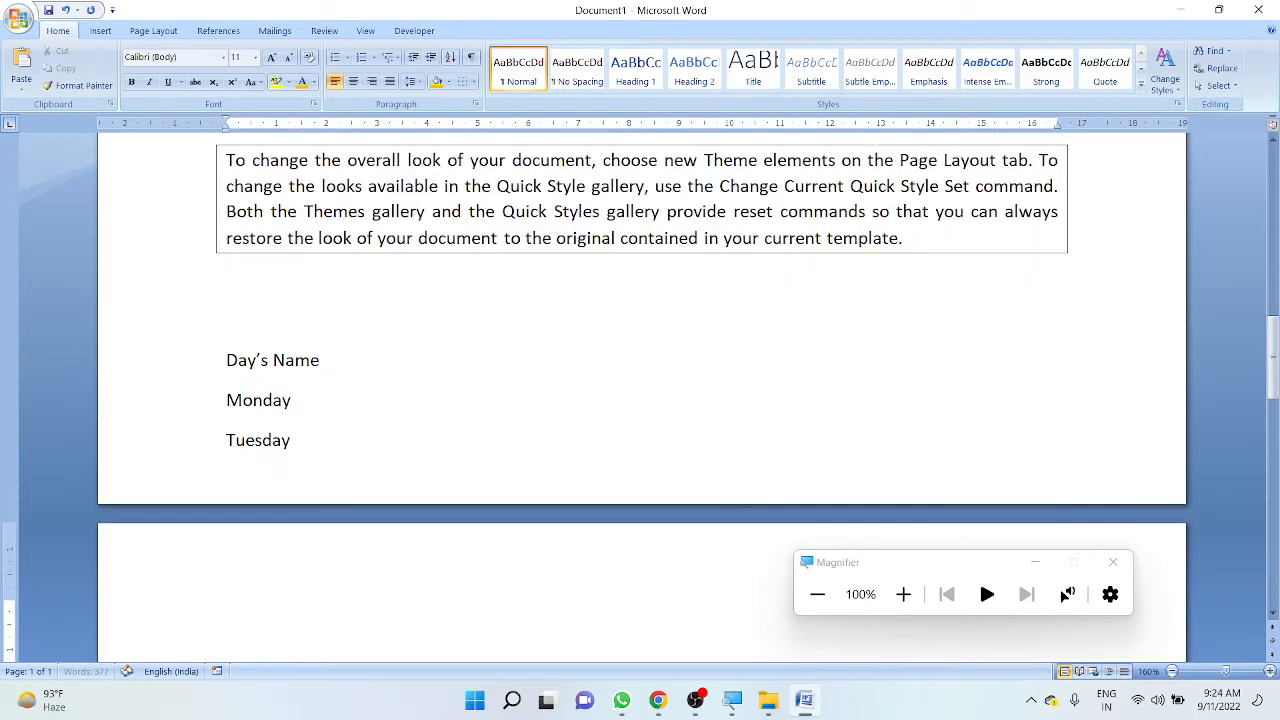
- Insert blank lines above "Day's Name" to push the heading and its days onto the next page
{"action": "left_click", "coordinate": [497, 323]}
{"action": "key", "text": "Return"}
{"action": "key", "text": "Return"}
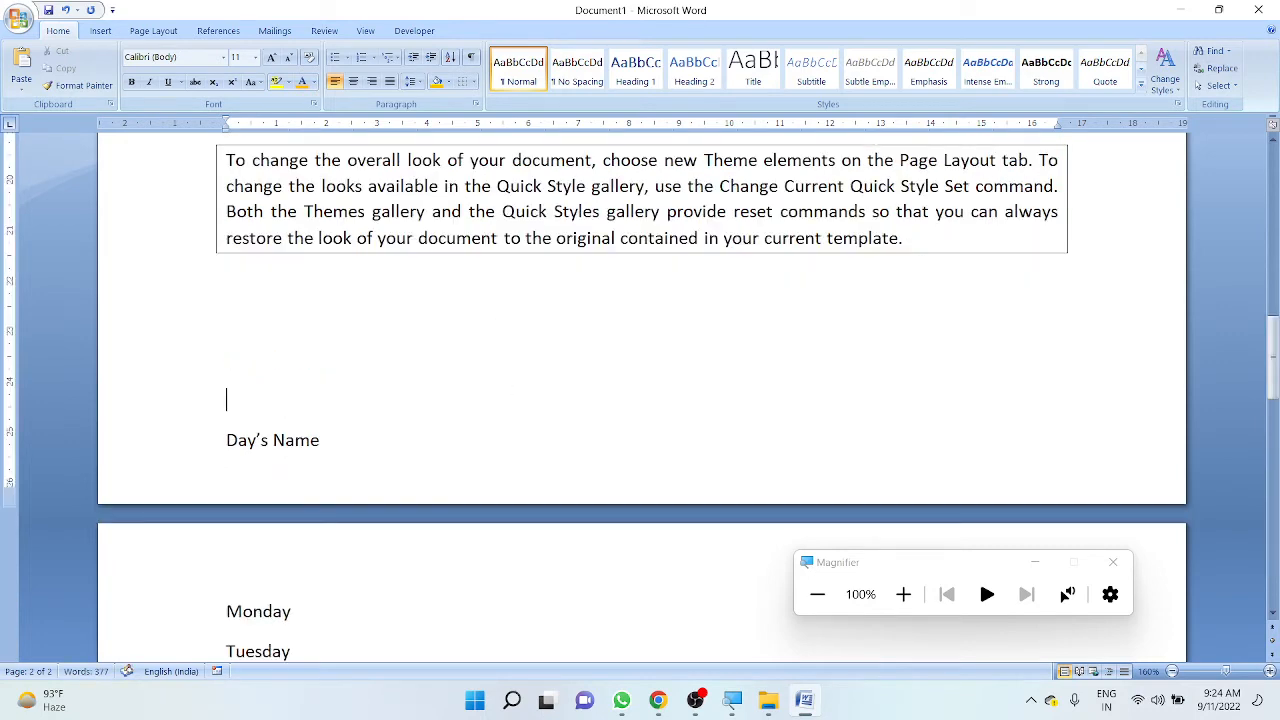
{"action": "key", "text": "Return"}
- Format the "Monday" and "Tuesday" lines as a bulleted list with arrowhead bullets
{"action": "scroll", "coordinate": [357, 443], "scroll_direction": "down", "scroll_amount": 3}
{"action": "left_click_drag", "start_coordinate": [357, 443], "coordinate": [218, 384]}
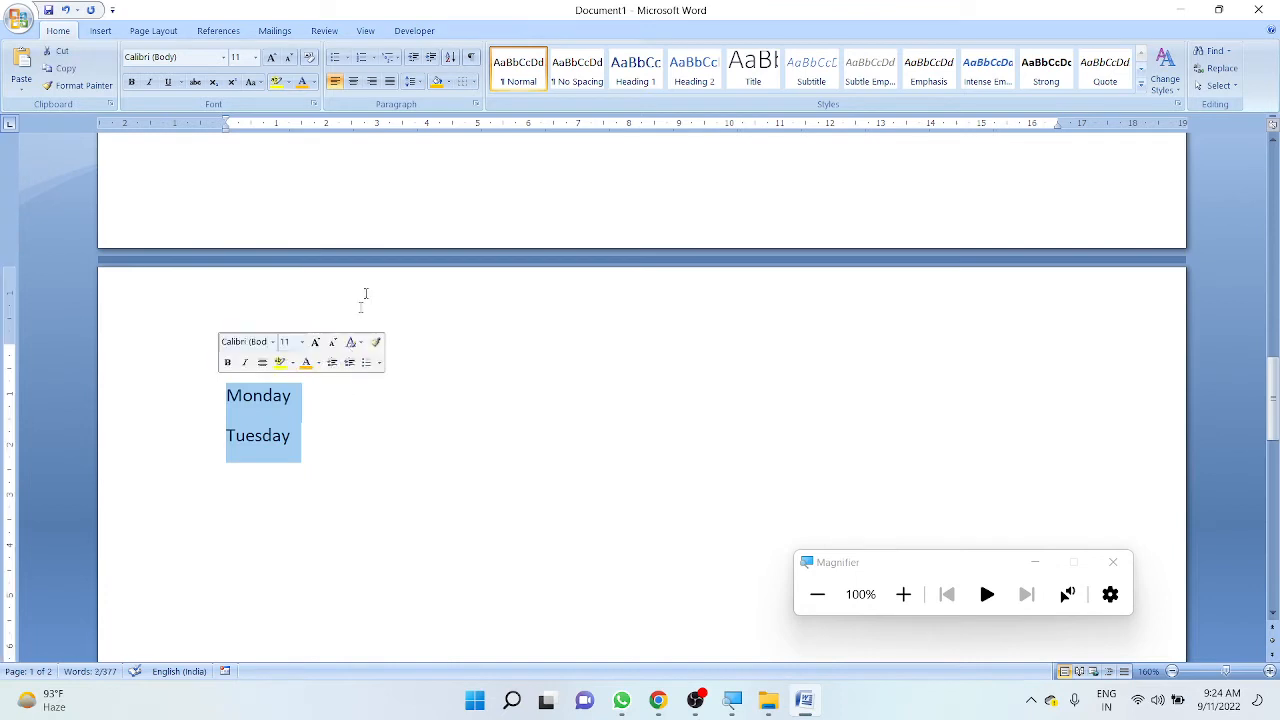
{"action": "left_click", "coordinate": [346, 57]}
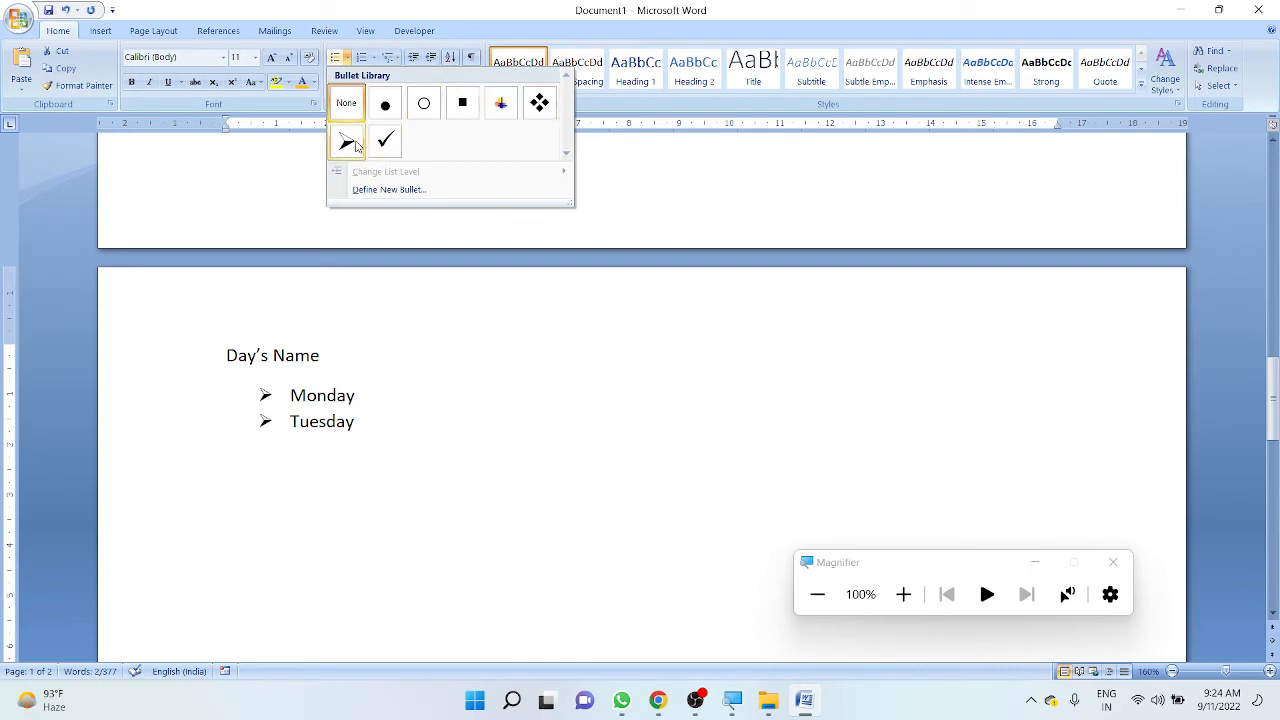
{"action": "left_click", "coordinate": [356, 146]}
- Add "Wednesday" as a list item after "Tuesday", followed by an empty bullet
{"action": "left_click", "coordinate": [420, 425]}
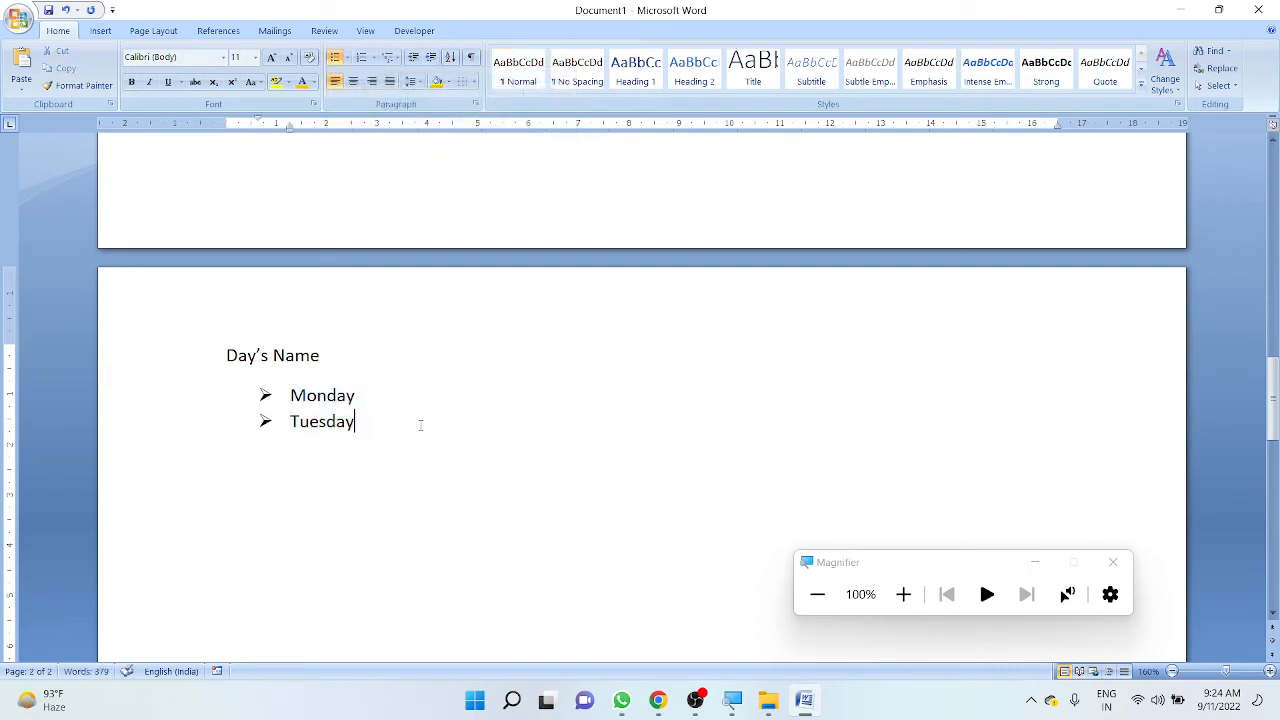
{"action": "key", "text": "Return"}
{"action": "type", "text": "wednesday"}
{"action": "key", "text": "Return"}
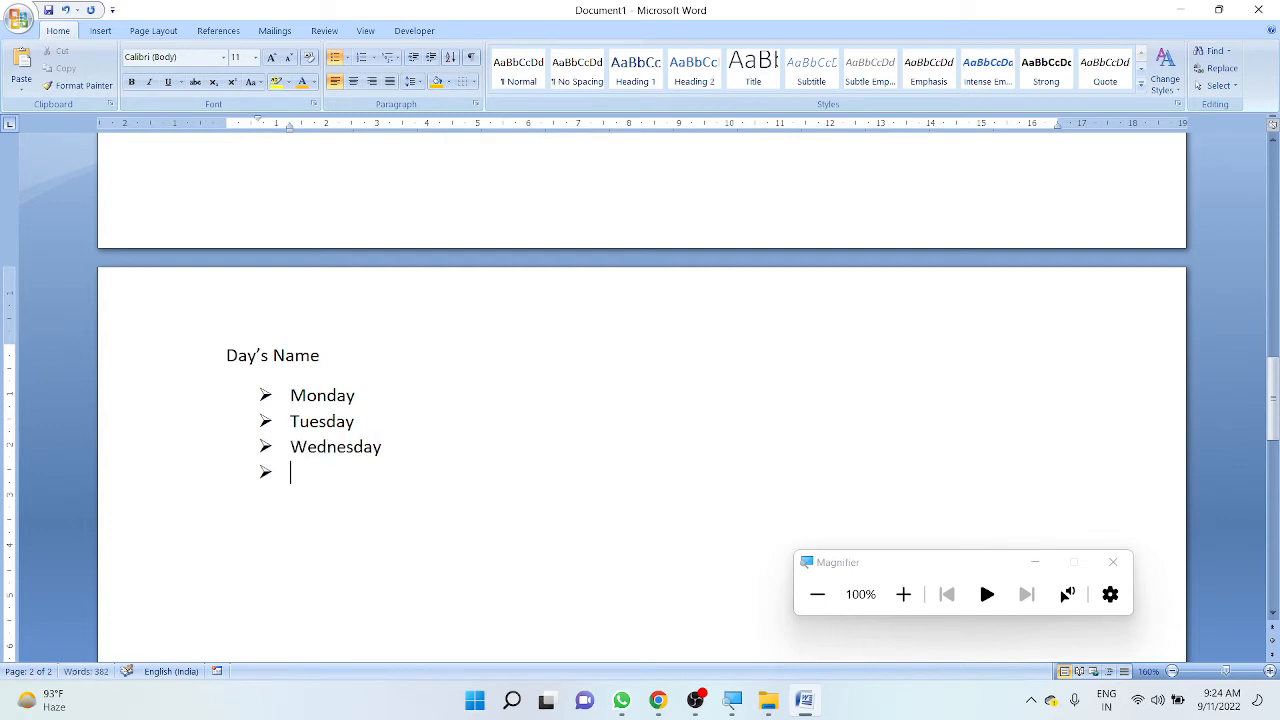
- Preview lowercase Roman numbering on the Monday, Tuesday and Wednesday items, and delete the list below "Day's Name"
{"action": "left_click_drag", "start_coordinate": [420, 452], "coordinate": [290, 392]}
{"action": "left_click", "coordinate": [373, 57]}
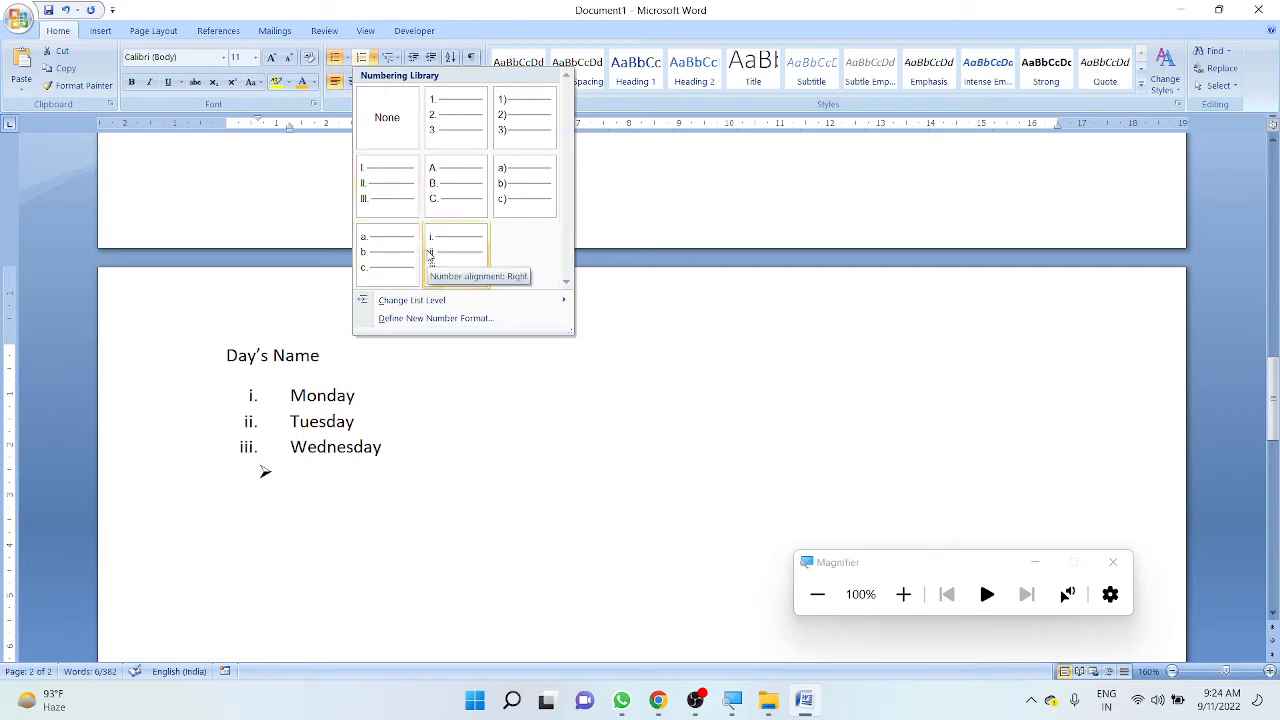
{"action": "left_click", "coordinate": [489, 463]}
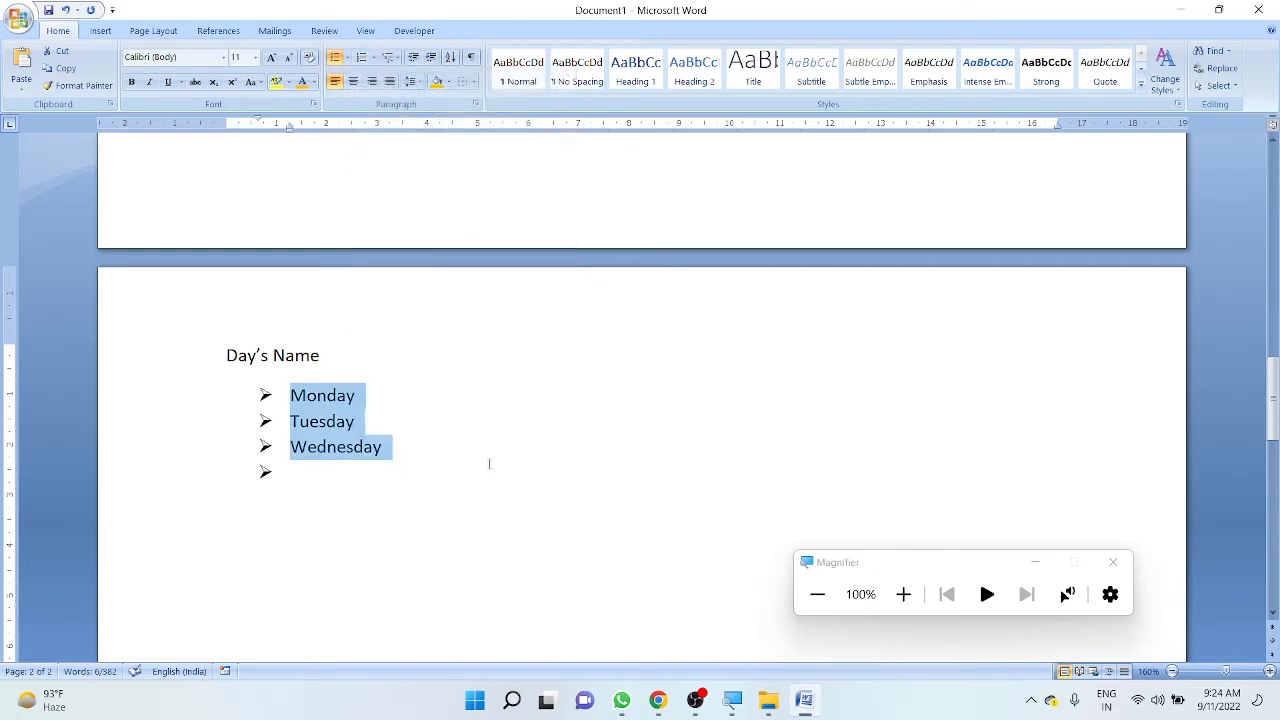
{"action": "key", "text": "Delete"}
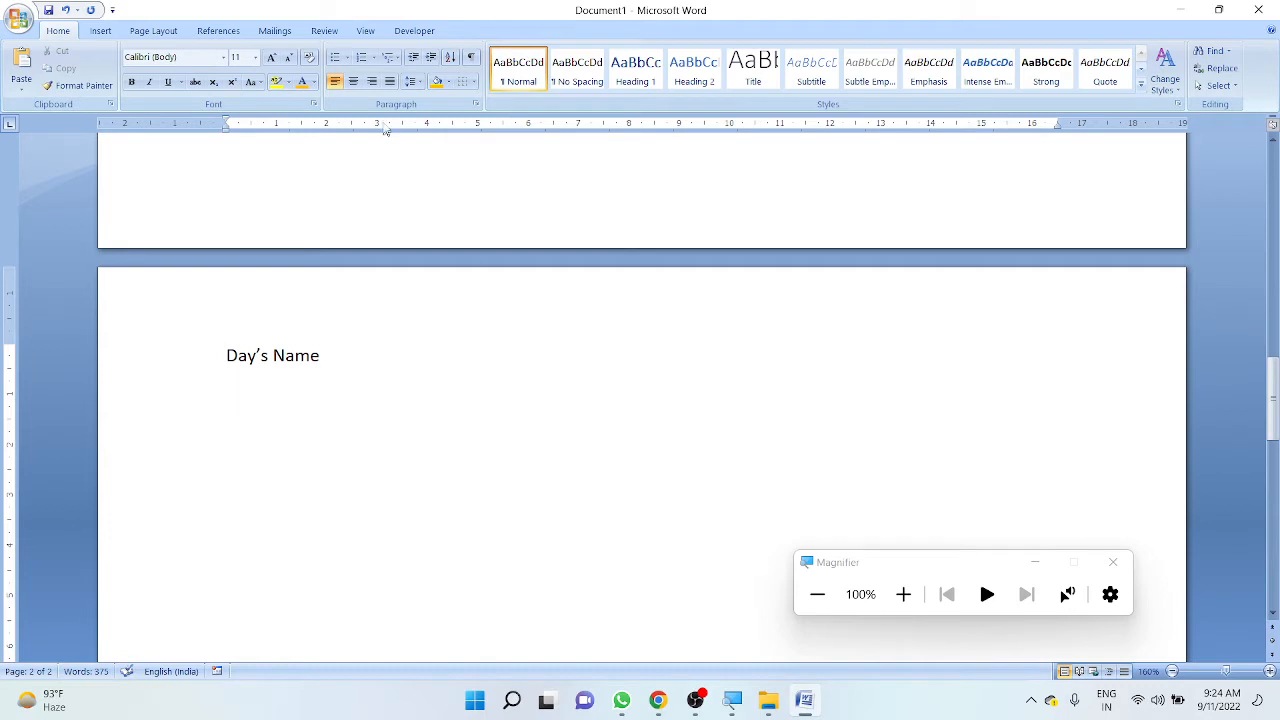
- Replace the "Day's Name" heading and the empty line below it with the heading "Class" followed by a new line
{"action": "left_click", "coordinate": [392, 58]}
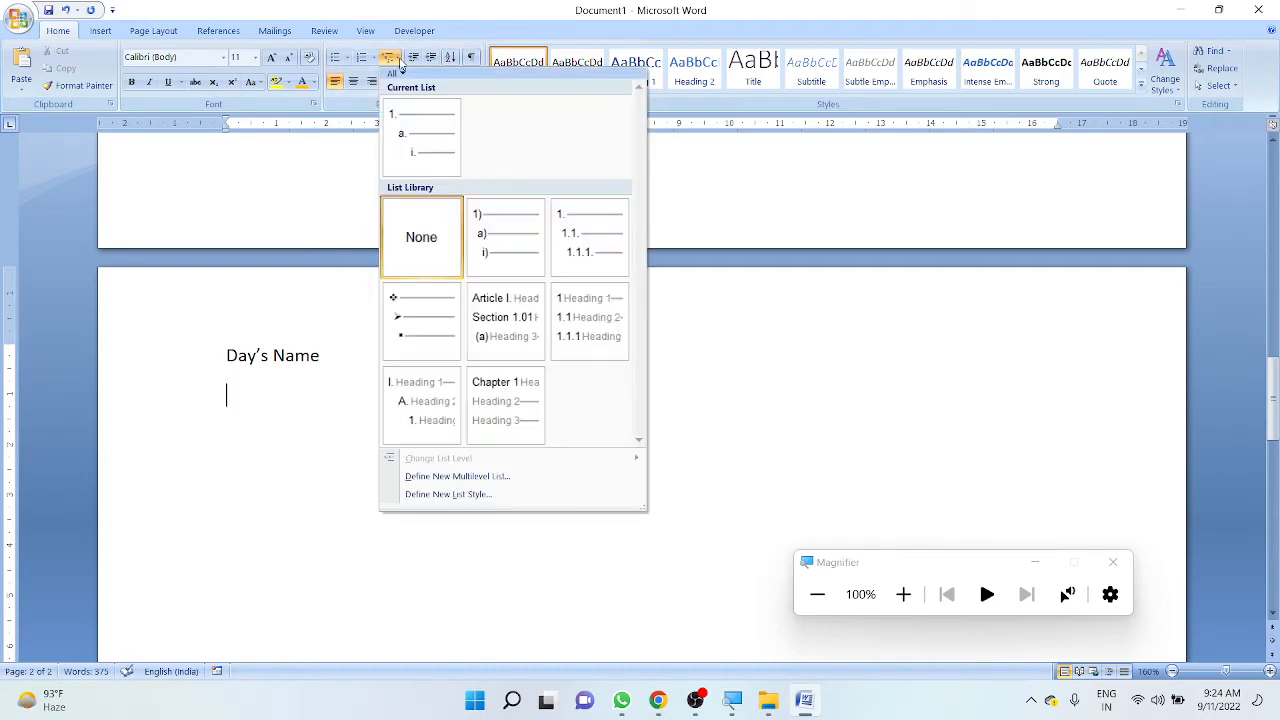
{"action": "left_click", "coordinate": [346, 420]}
{"action": "left_click_drag", "start_coordinate": [346, 420], "coordinate": [202, 354]}
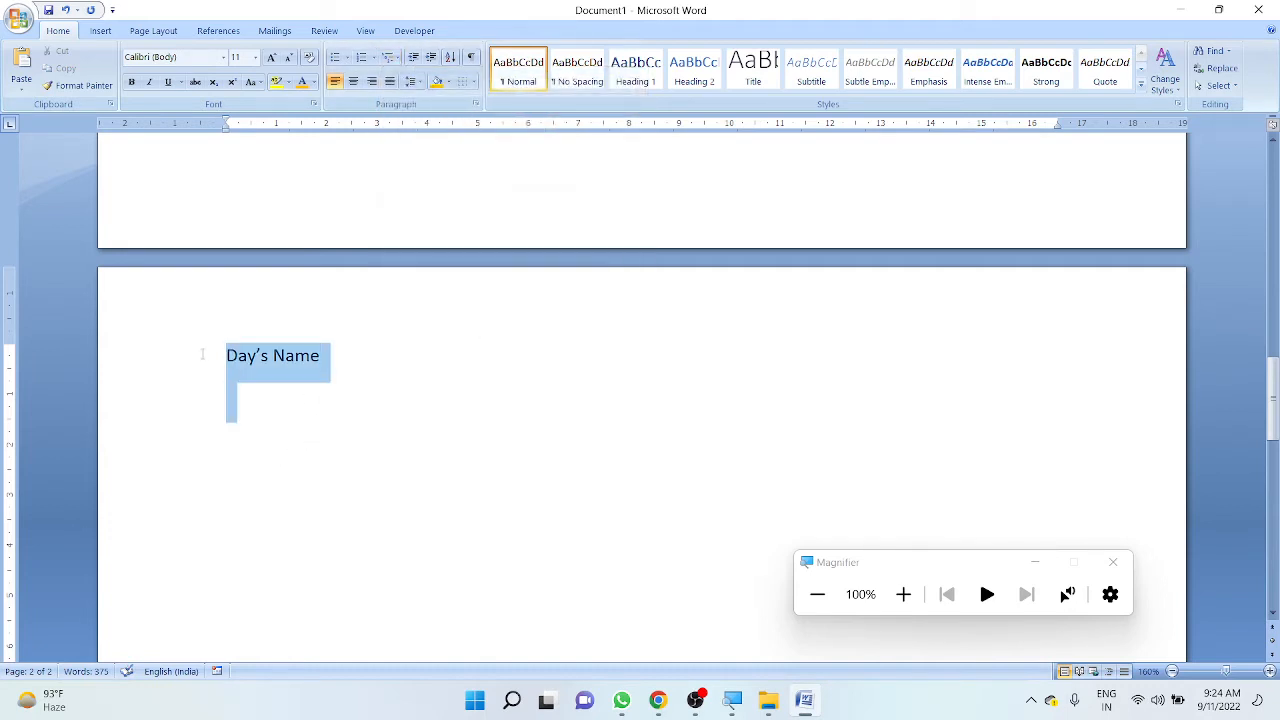
{"action": "key", "text": "BackSpace"}
{"action": "type", "text": "CLa"}
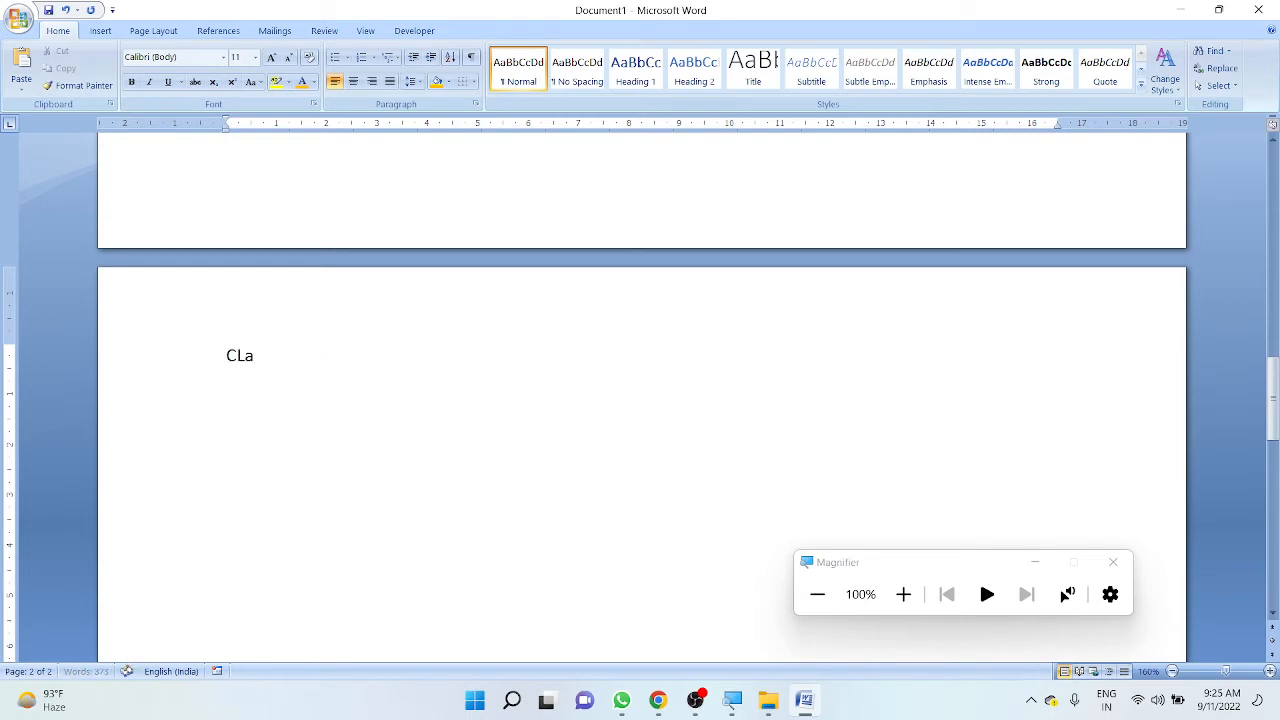
{"action": "key", "text": "BackSpace"}
{"action": "key", "text": "BackSpace"}
{"action": "type", "text": "lass"}
{"action": "key", "text": "Return"}
- Increase the font size of the whole document by nine points and place the cursor on the empty line below "Class"
{"action": "triple_click", "coordinate": [198, 360]}
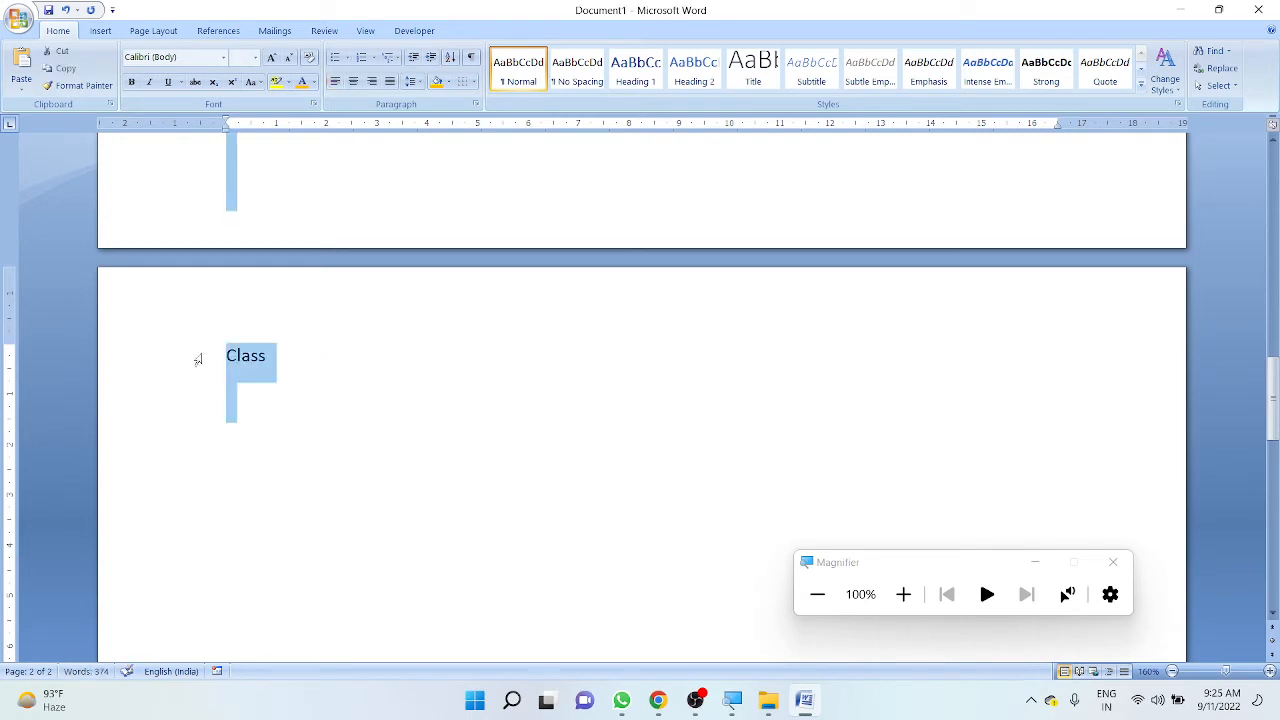
{"action": "key", "text": "ctrl+bracketright"}
{"action": "key", "text": "ctrl+bracketright"}
{"action": "key", "text": "ctrl+bracketright"}
{"action": "key", "text": "ctrl+bracketright"}
{"action": "key", "text": "ctrl+bracketright"}
{"action": "key", "text": "ctrl+bracketright"}
{"action": "key", "text": "ctrl+bracketright"}
{"action": "key", "text": "ctrl+bracketright"}
{"action": "key", "text": "ctrl+bracketright"}
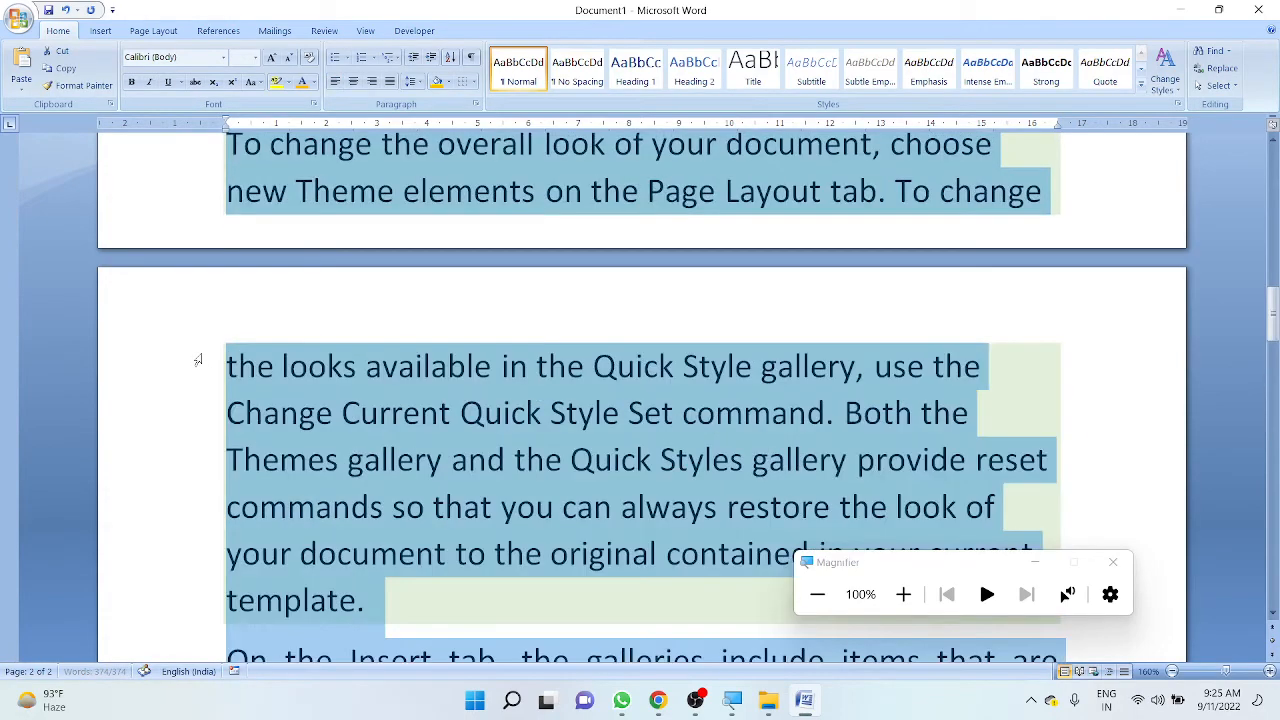
{"action": "scroll", "coordinate": [370, 435], "scroll_direction": "down", "scroll_amount": 7}
{"action": "scroll", "coordinate": [370, 433], "scroll_direction": "down", "scroll_amount": 8}
{"action": "left_click", "coordinate": [360, 334]}
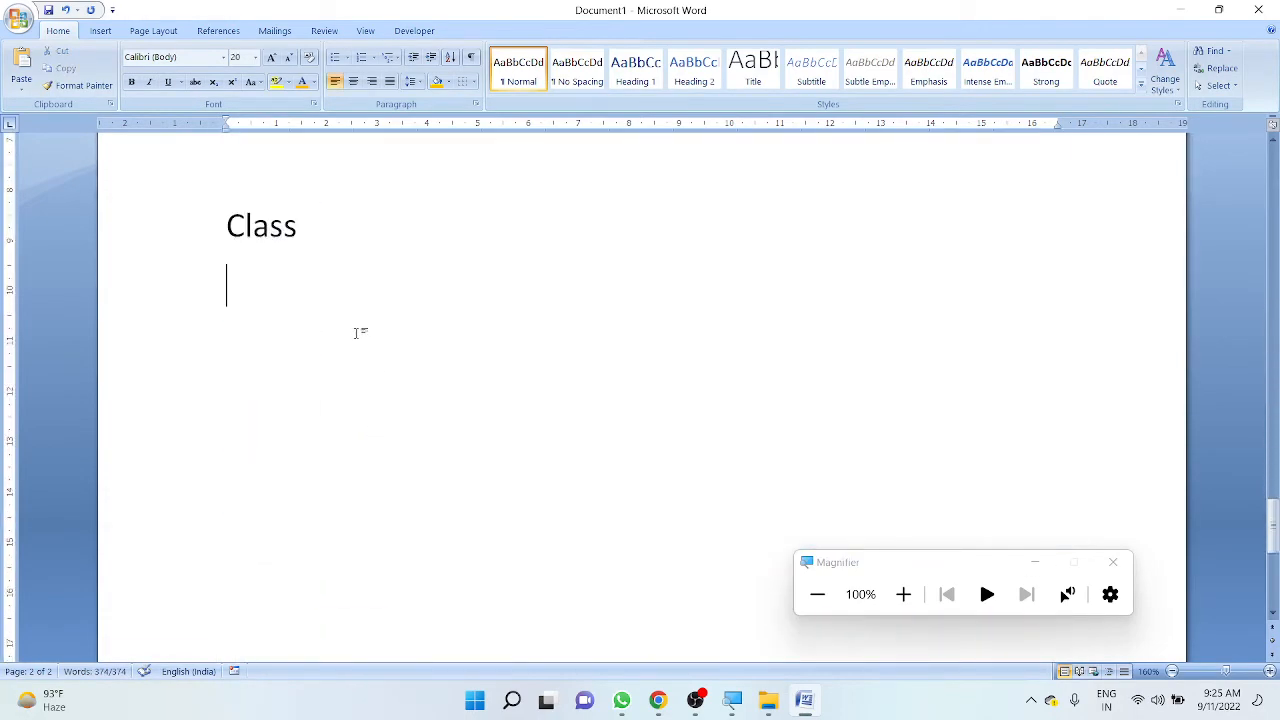
- Add a "12th Class" line below "Class" and format it as a multilevel list in the 1), a), i) style
{"action": "type", "text": "12"}
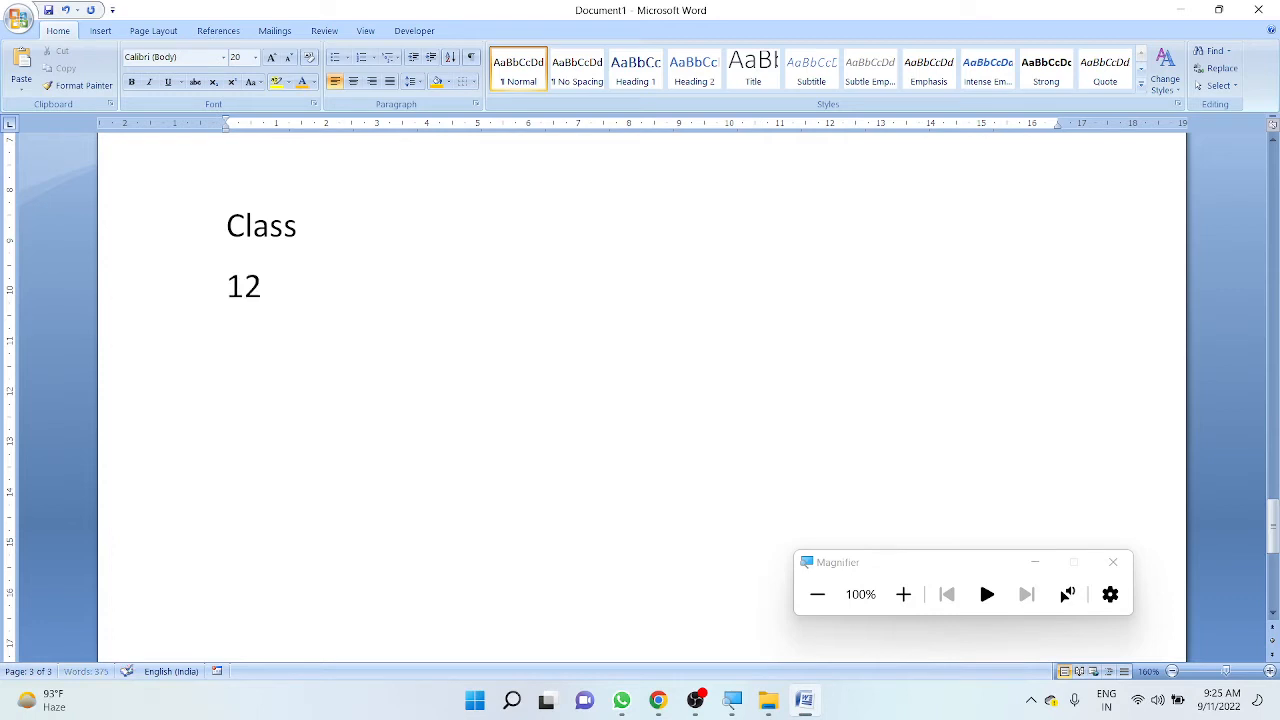
{"action": "type", "text": "th CLass"}
{"action": "key", "text": "Return"}
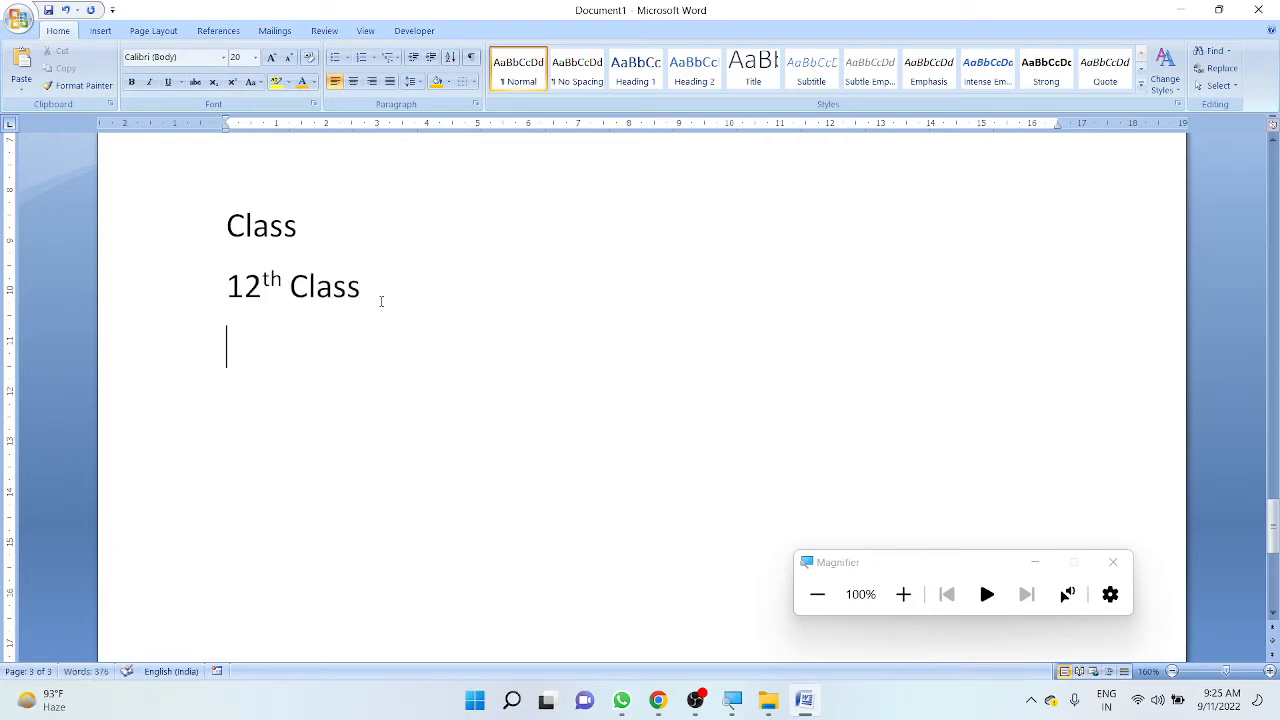
{"action": "left_click_drag", "start_coordinate": [380, 297], "coordinate": [228, 287]}
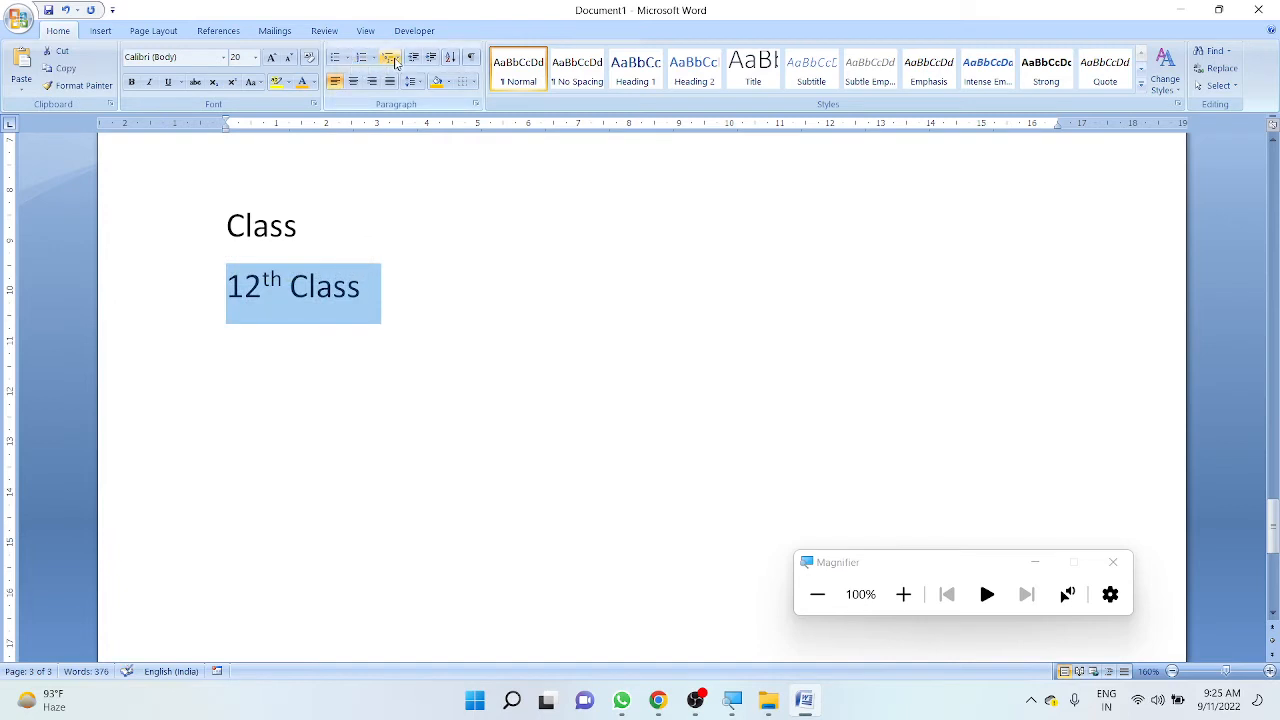
{"action": "left_click", "coordinate": [393, 58]}
{"action": "left_click", "coordinate": [472, 213]}
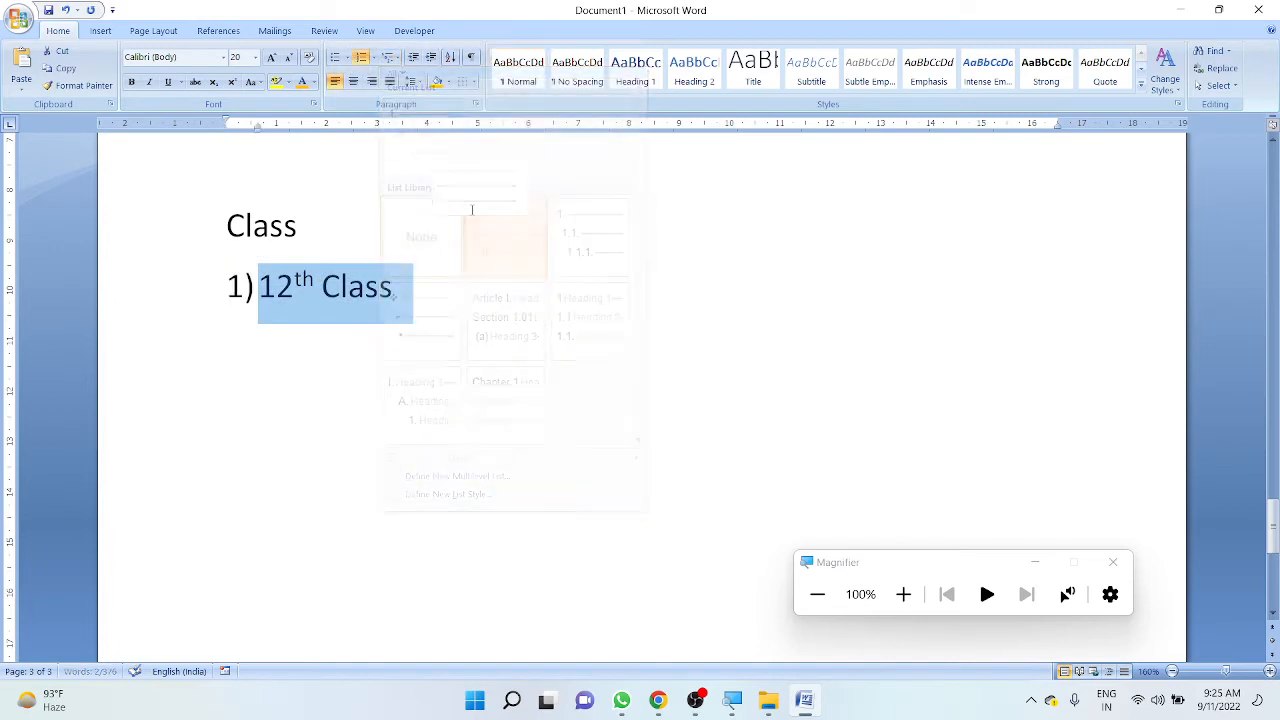
{"action": "left_click", "coordinate": [470, 250]}
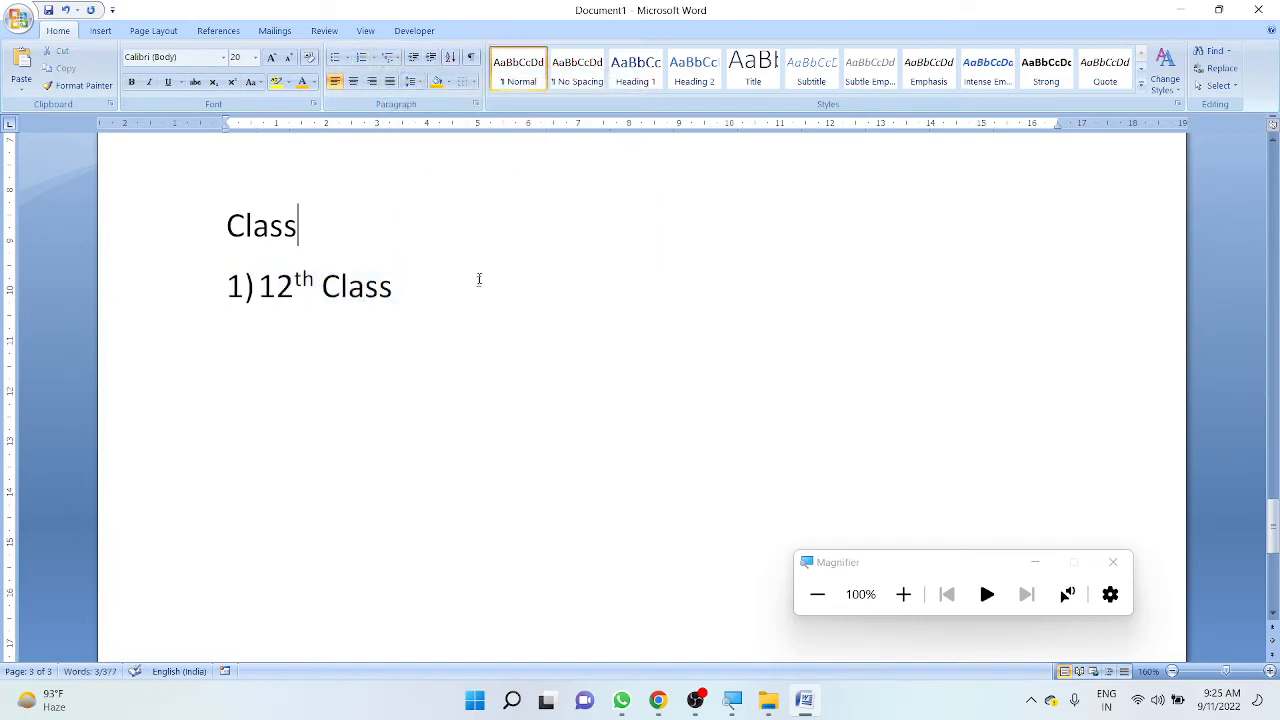
- Add "10th Class" as the first list item above "12th Class", leaving an empty item at the end of the list
{"action": "left_click", "coordinate": [477, 277]}
{"action": "key", "text": "Return"}
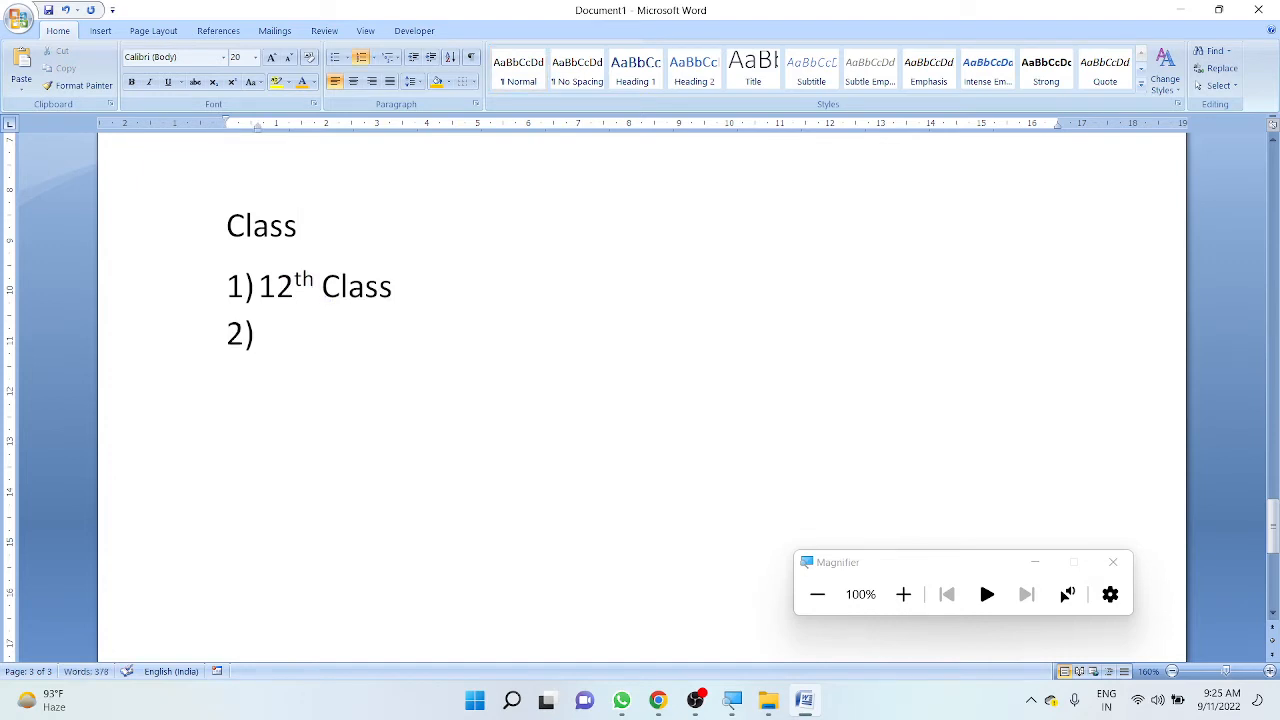
{"action": "key", "text": "Return"}
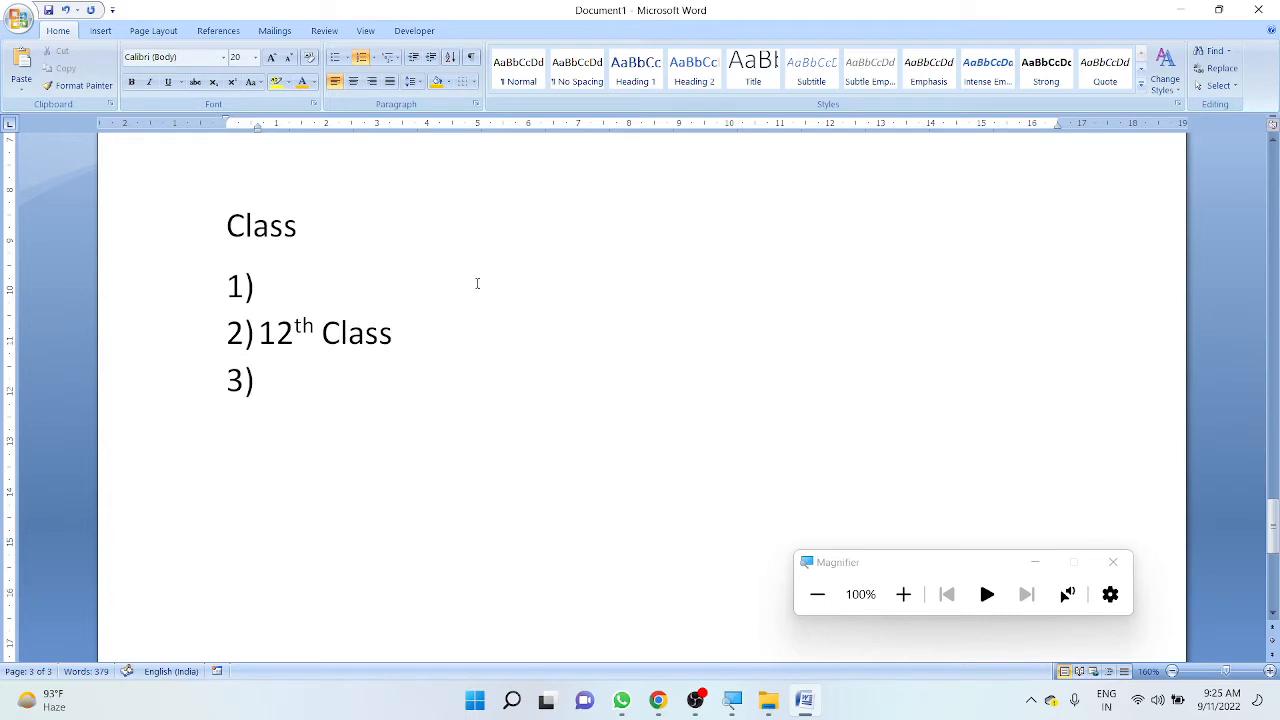
{"action": "type", "text": "10th c"}
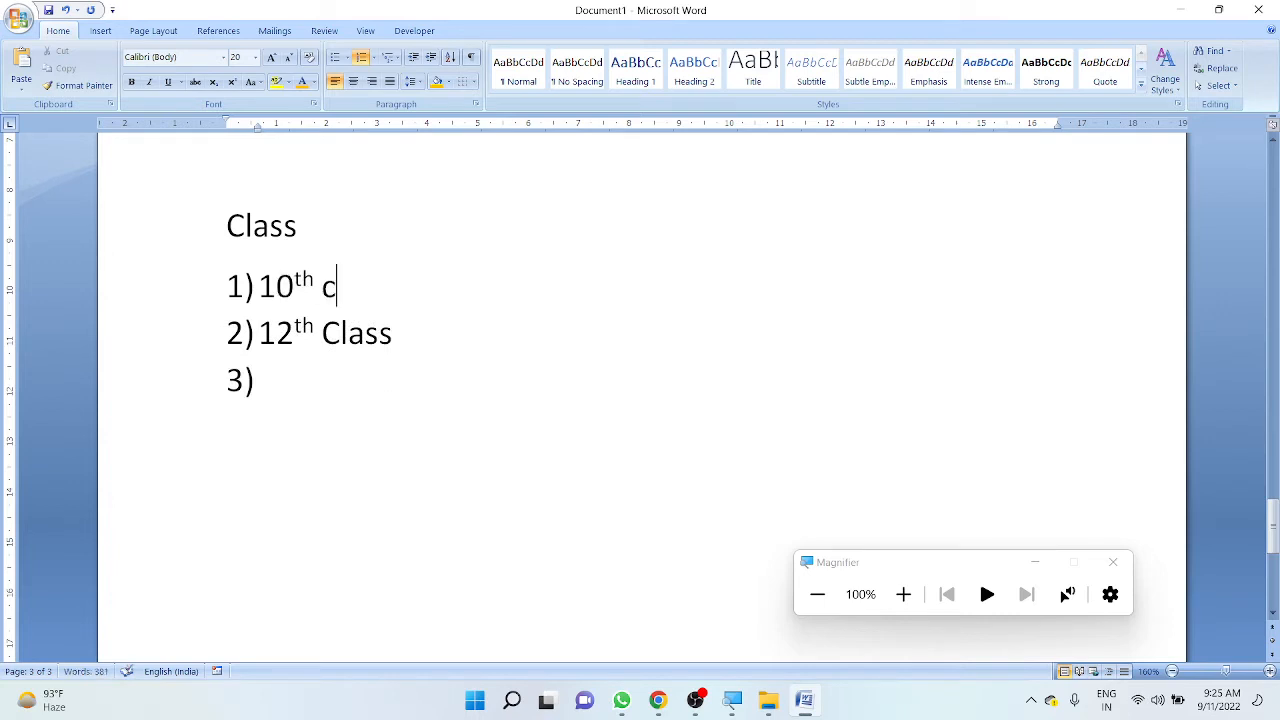
{"action": "key", "text": "BackSpace"}
{"action": "type", "text": "CLass"}
- Add second-level items "Sec-A" and "Sec-B" beneath "10th Class"
{"action": "key", "text": "Return"}
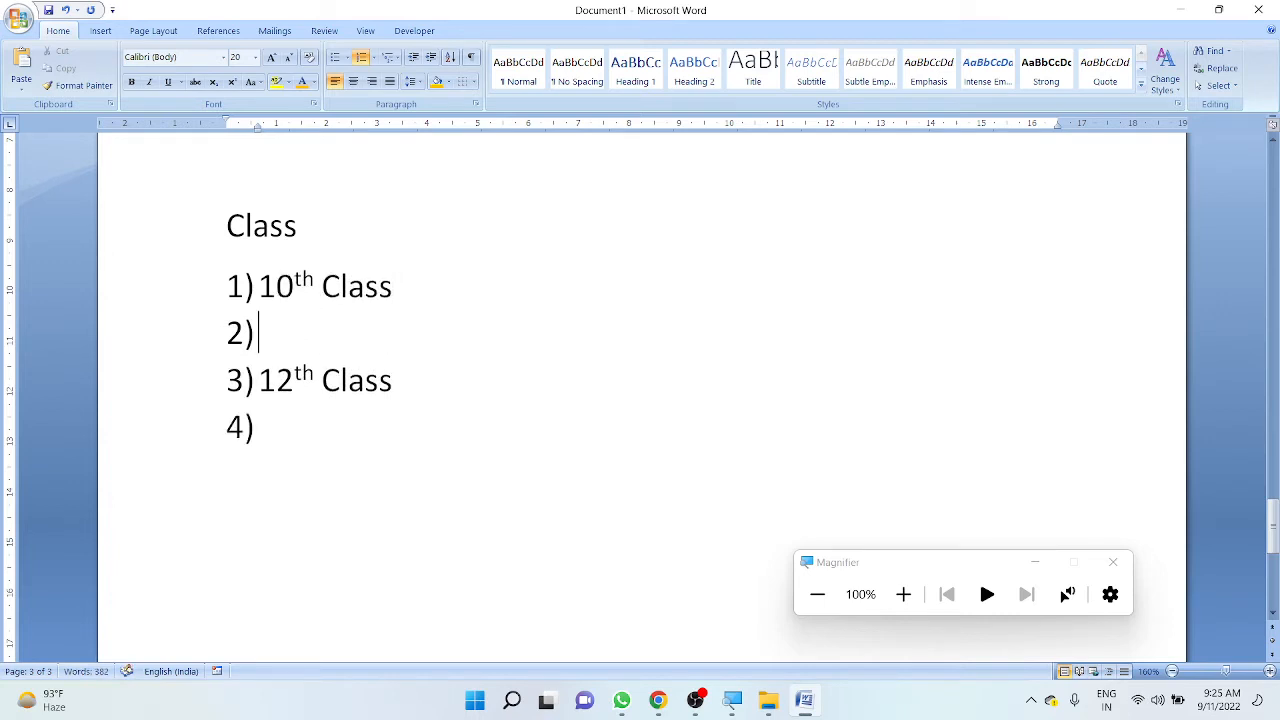
{"action": "key", "text": "BackSpace"}
{"action": "key", "text": "BackSpace"}
{"action": "key", "text": "Return"}
{"action": "key", "text": "Tab"}
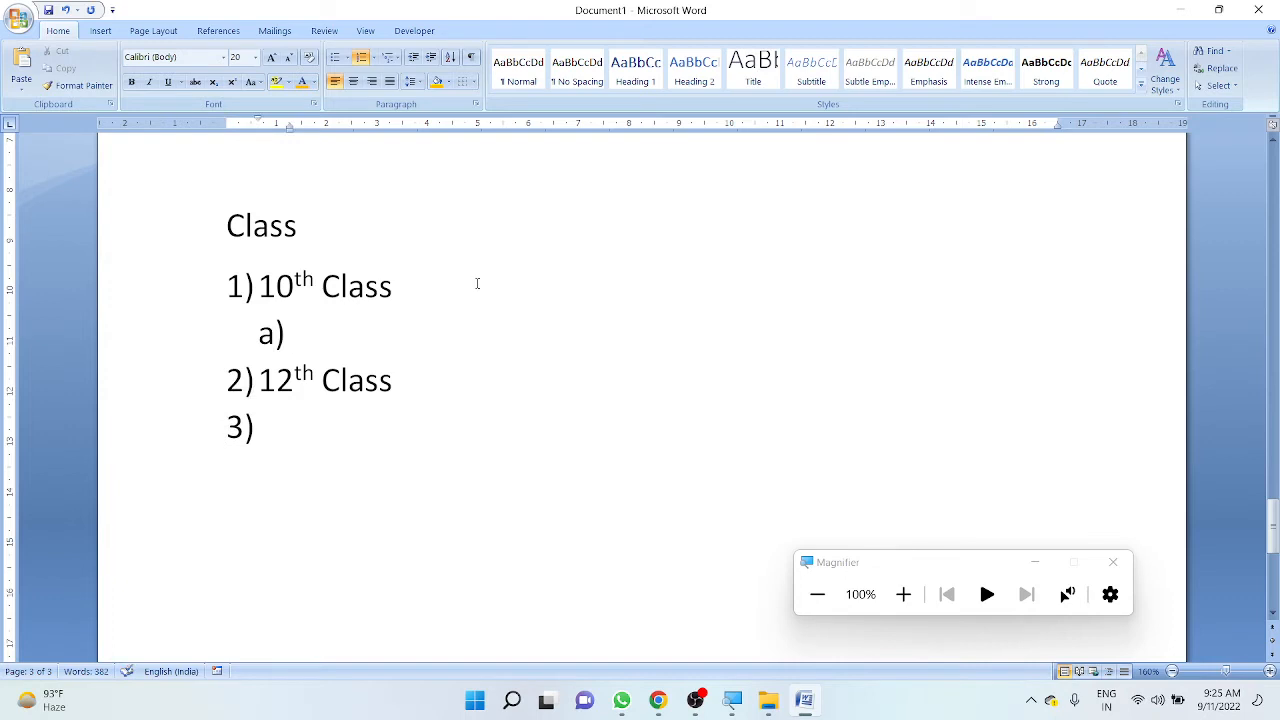
{"action": "type", "text": "Sec-A"}
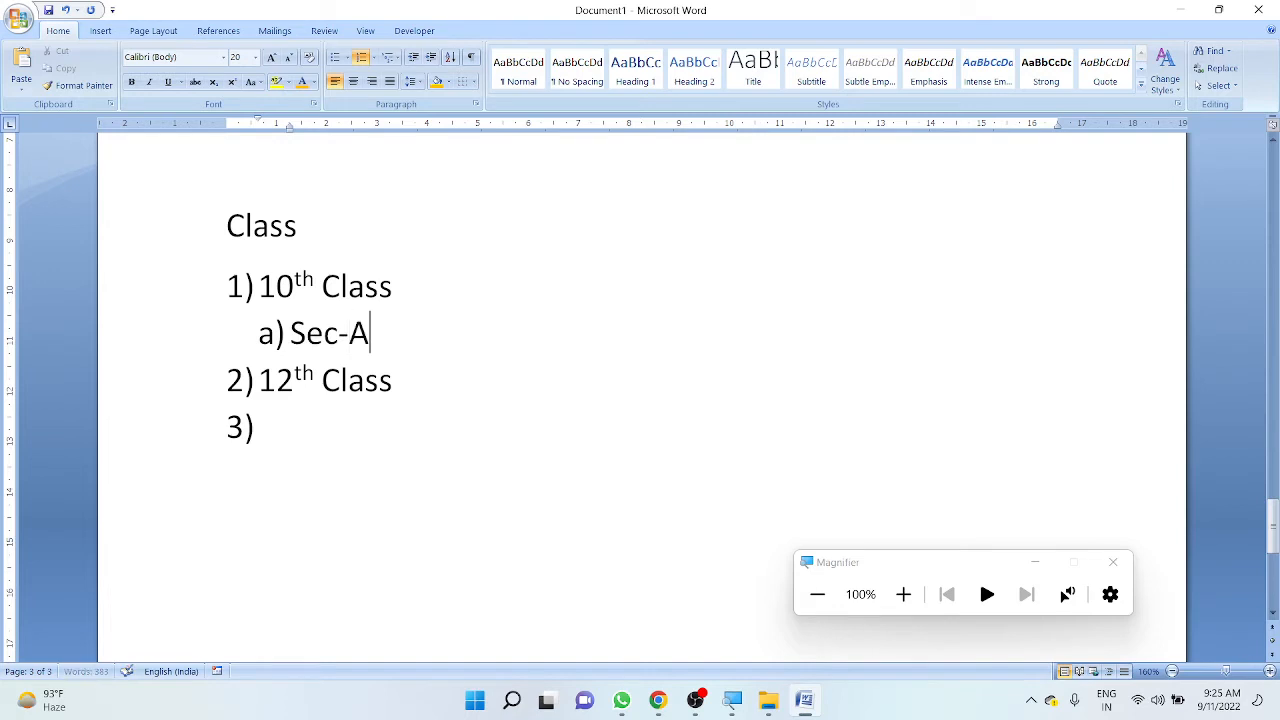
{"action": "key", "text": "Return"}
{"action": "type", "text": "Se-"}
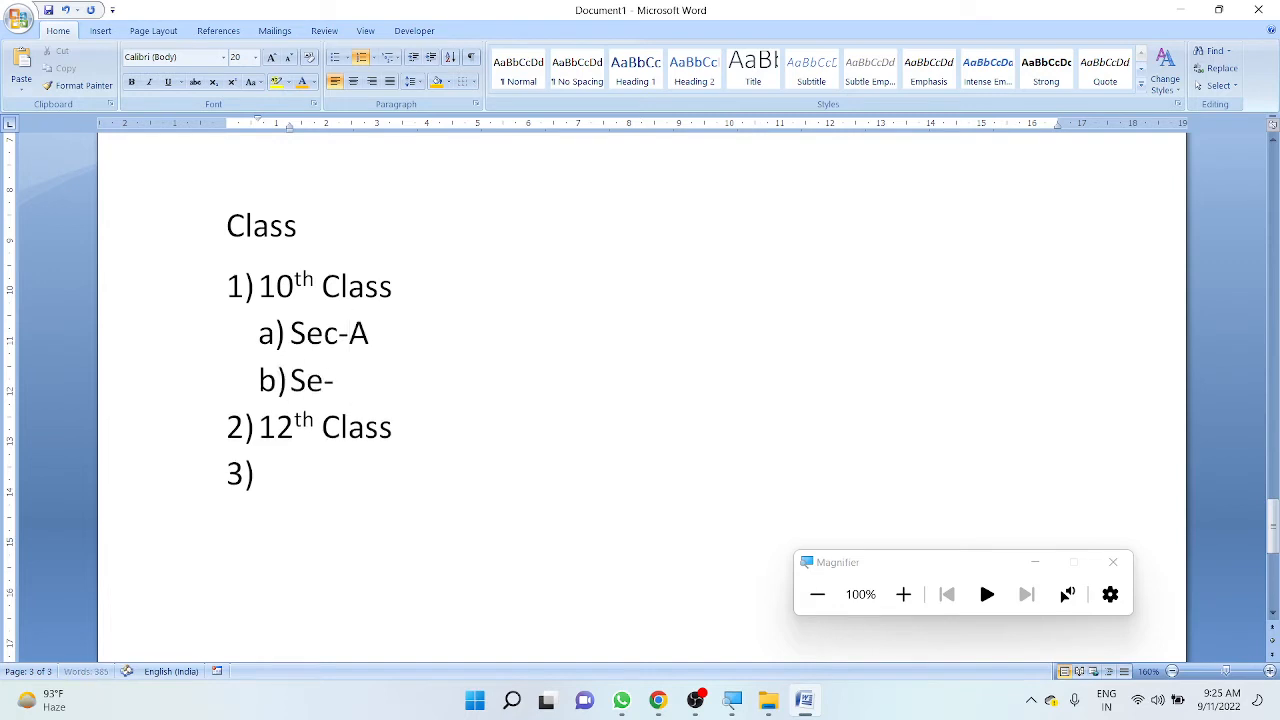
{"action": "type", "text": "C"}
{"action": "key", "text": "BackSpace"}
{"action": "key", "text": "BackSpace"}
{"action": "type", "text": "c-B"}
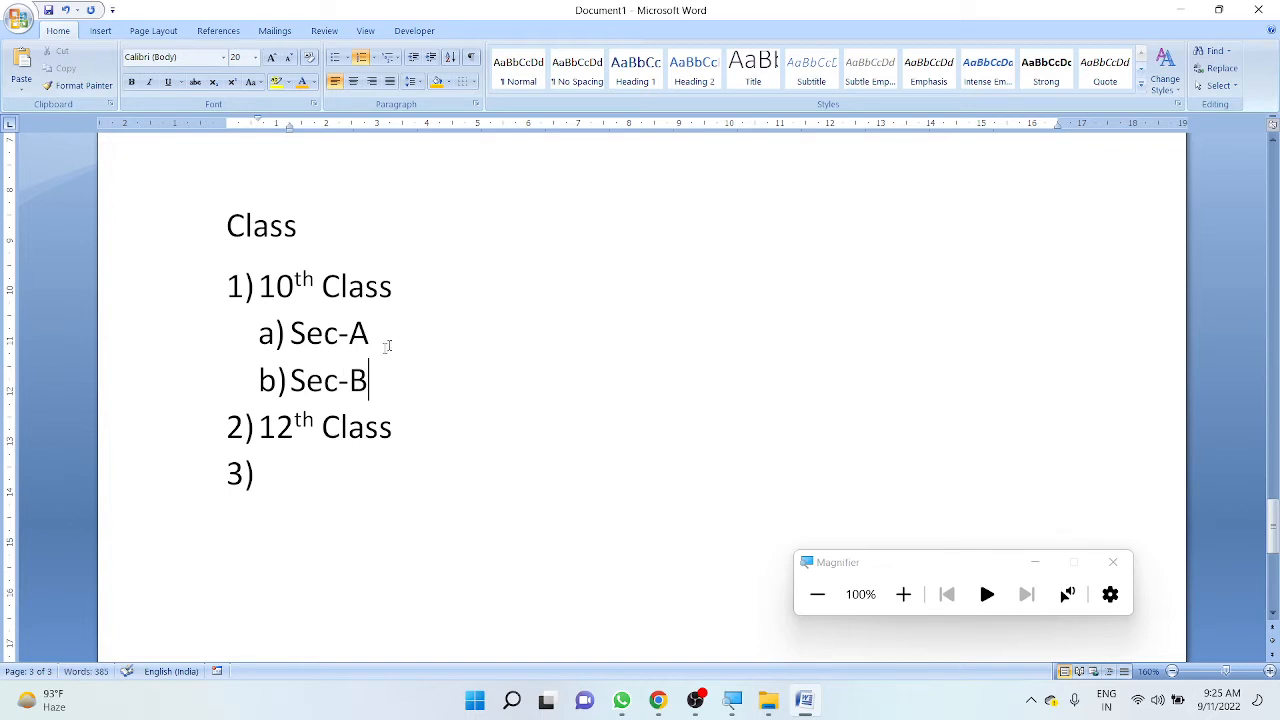
- Add third-level items "25 Boys" and "25 Girls" beneath "Sec-A"
{"action": "key", "text": "Up"}
{"action": "key", "text": "Return"}
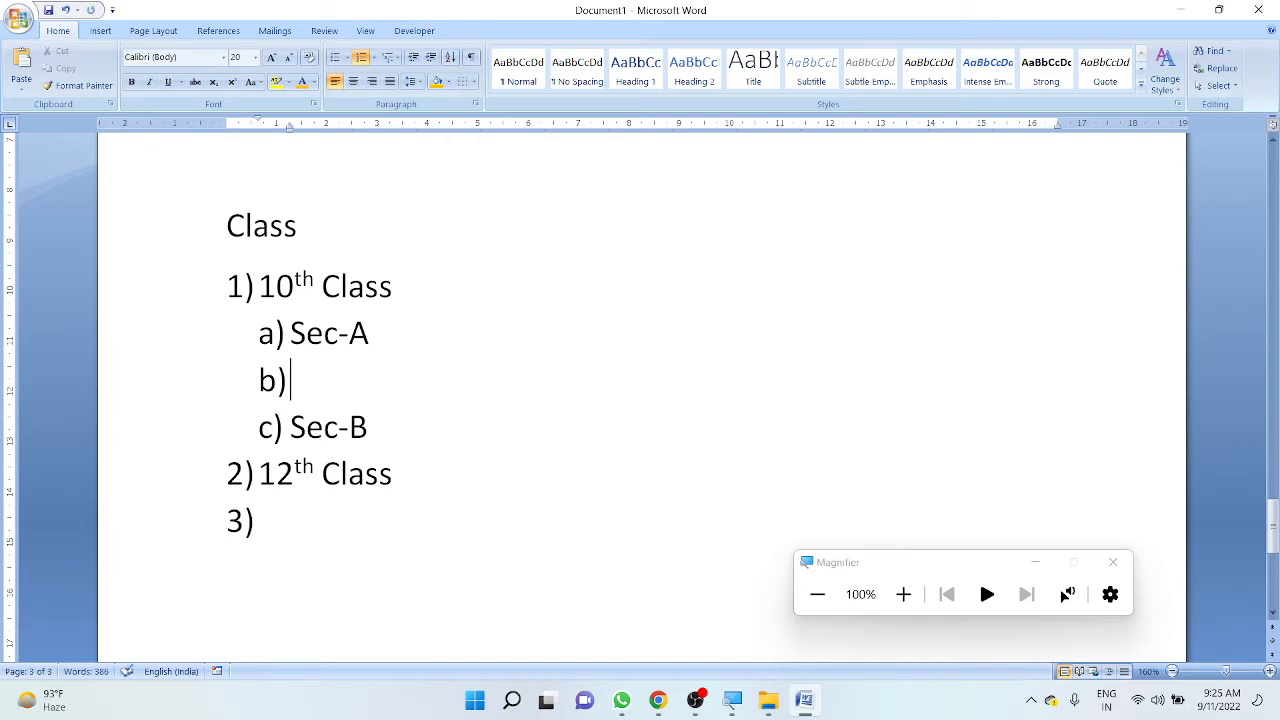
{"action": "key", "text": "Tab"}
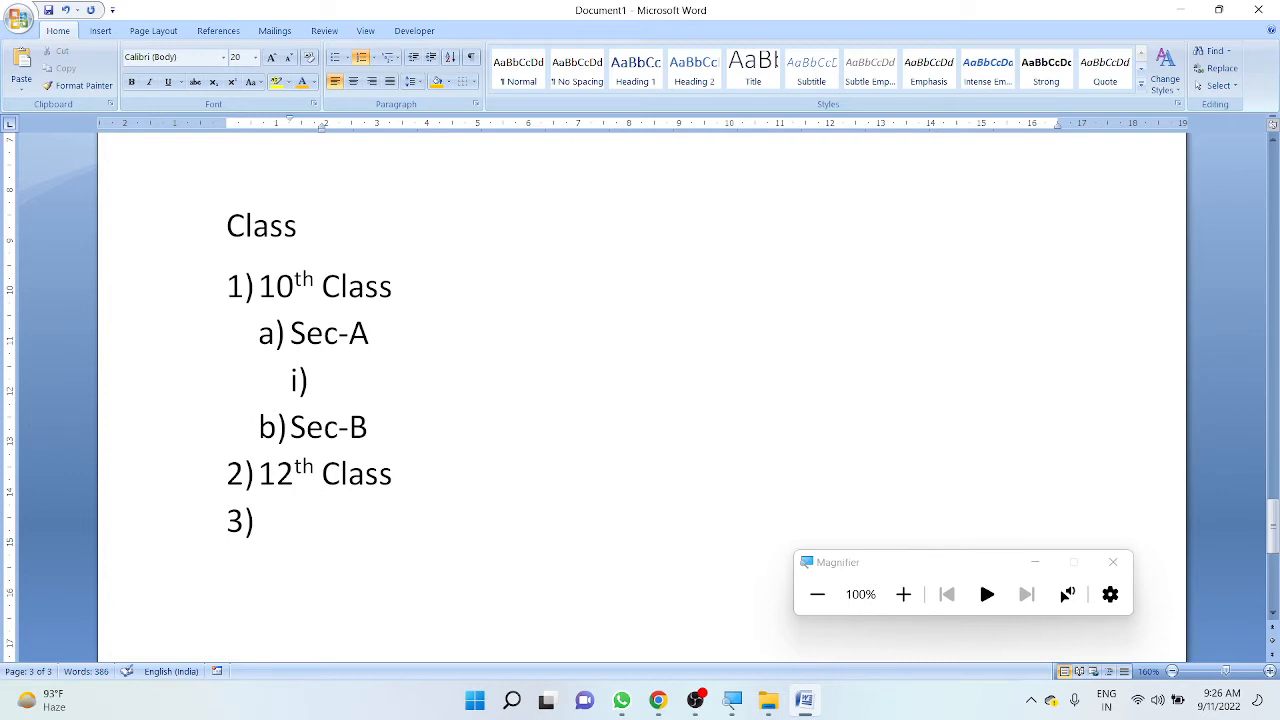
{"action": "type", "text": "25 Boys"}
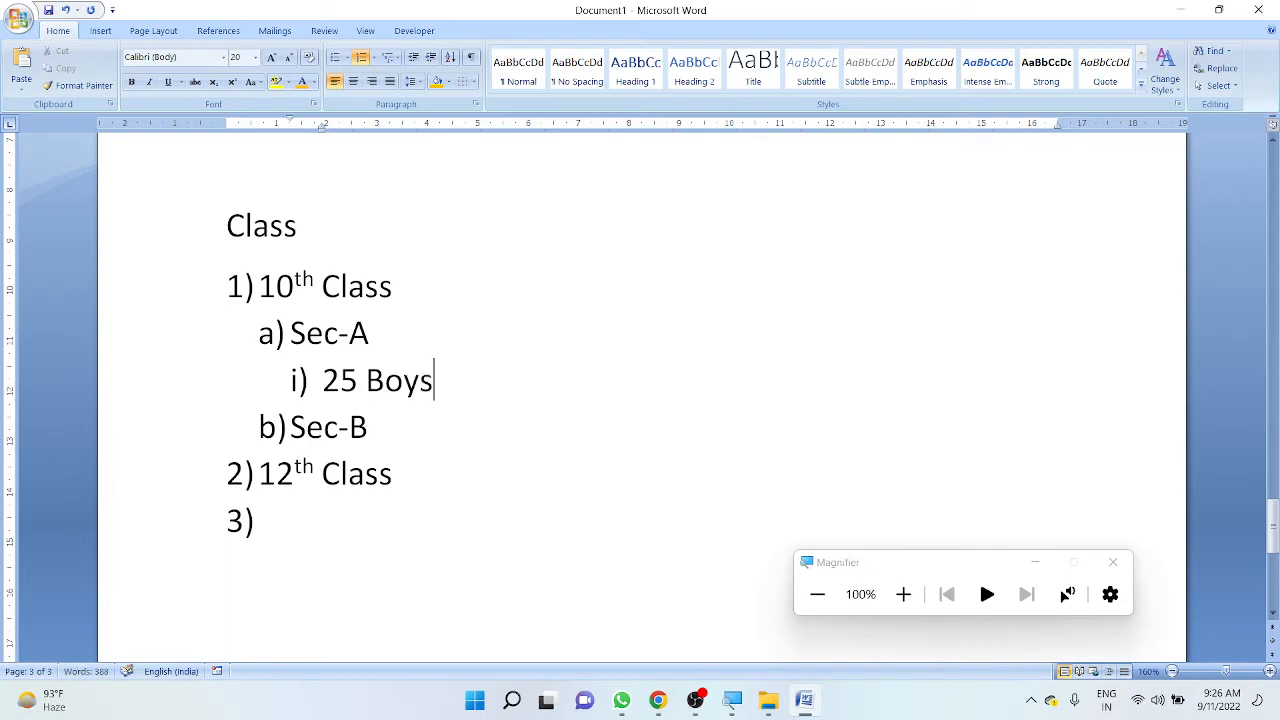
{"action": "key", "text": "Return"}
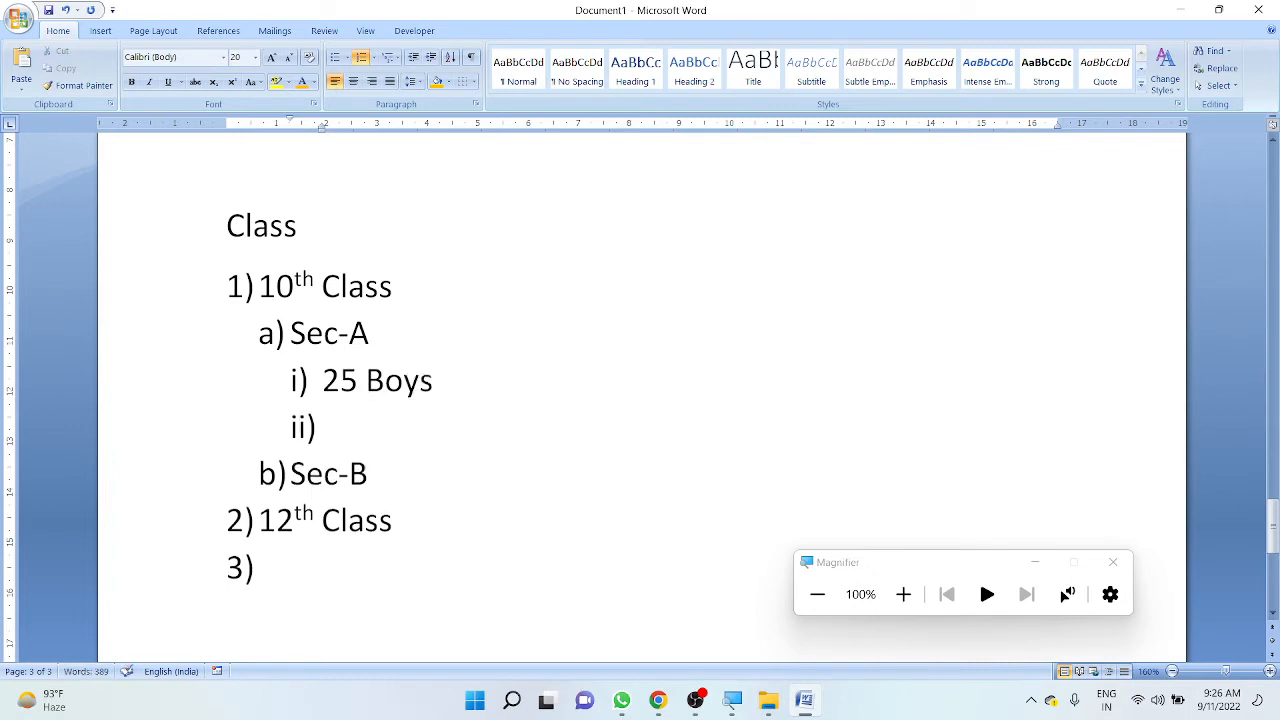
{"action": "type", "text": "25 Girl"}
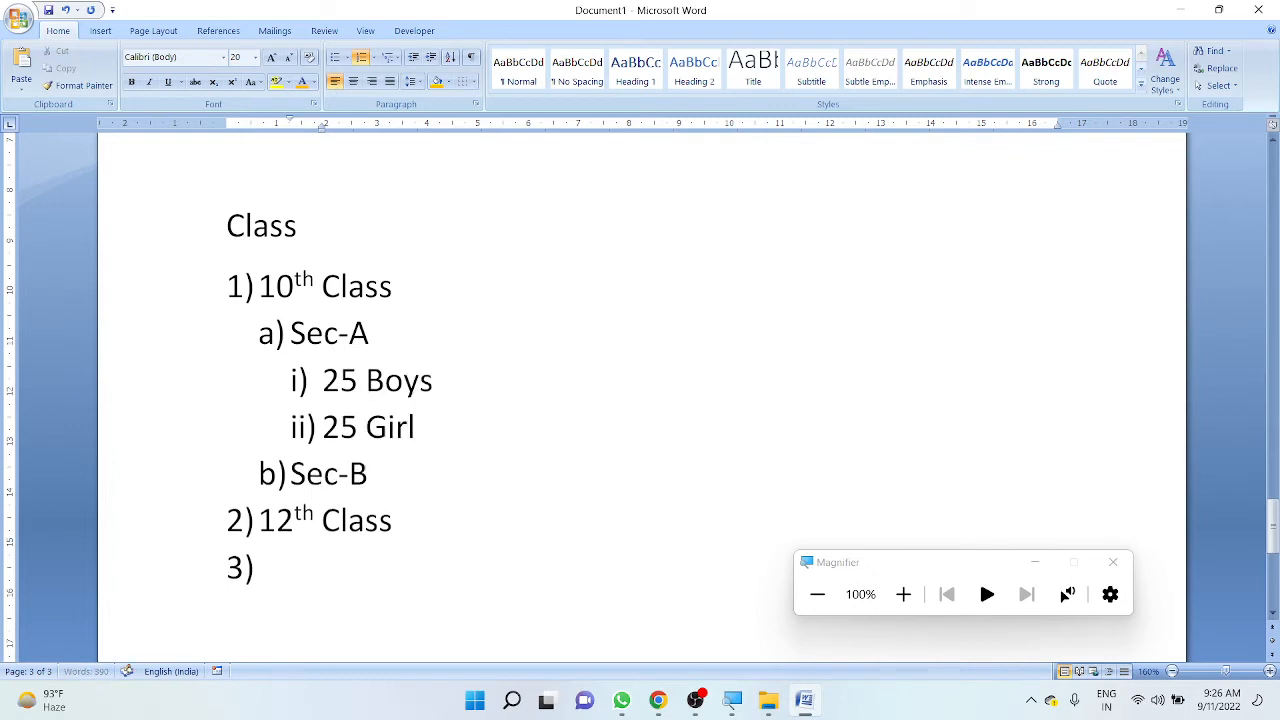
{"action": "type", "text": "s"}
- Try an empty fourth-level item beneath "25 Boys", promote it back up the list levels, and remove it
{"action": "key", "text": "Up"}
{"action": "key", "text": "Return"}
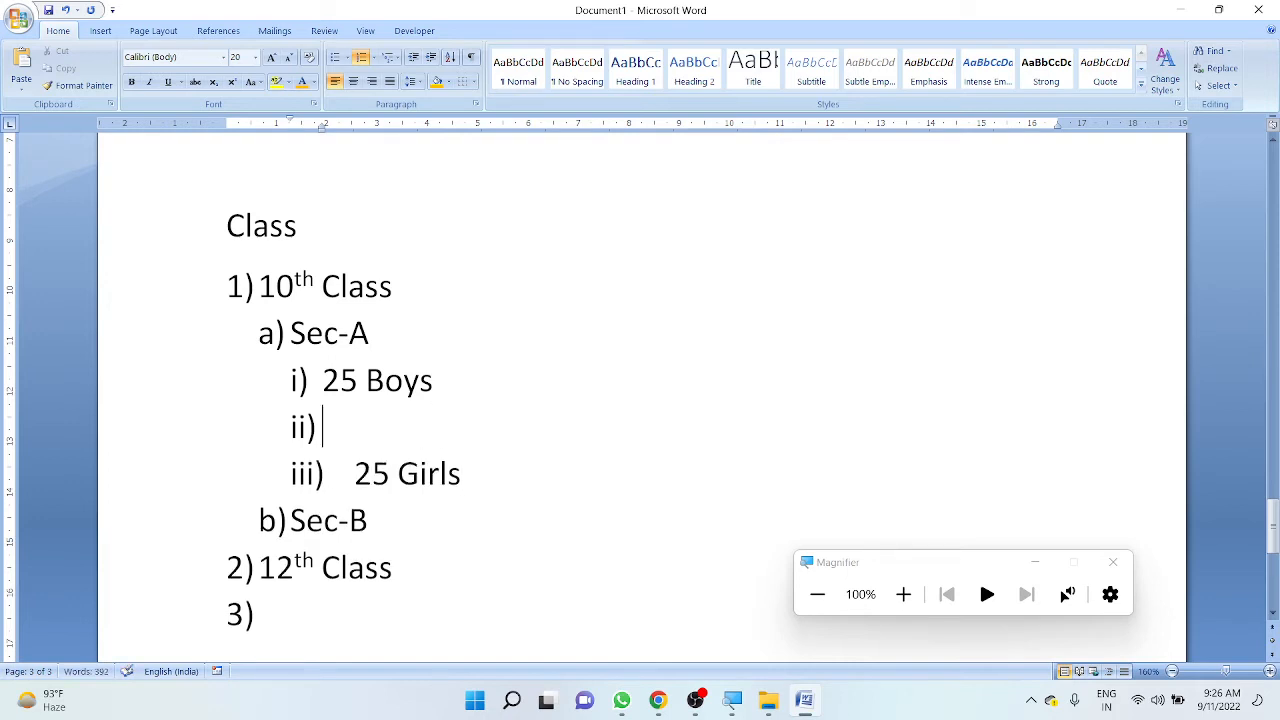
{"action": "key", "text": "Tab"}
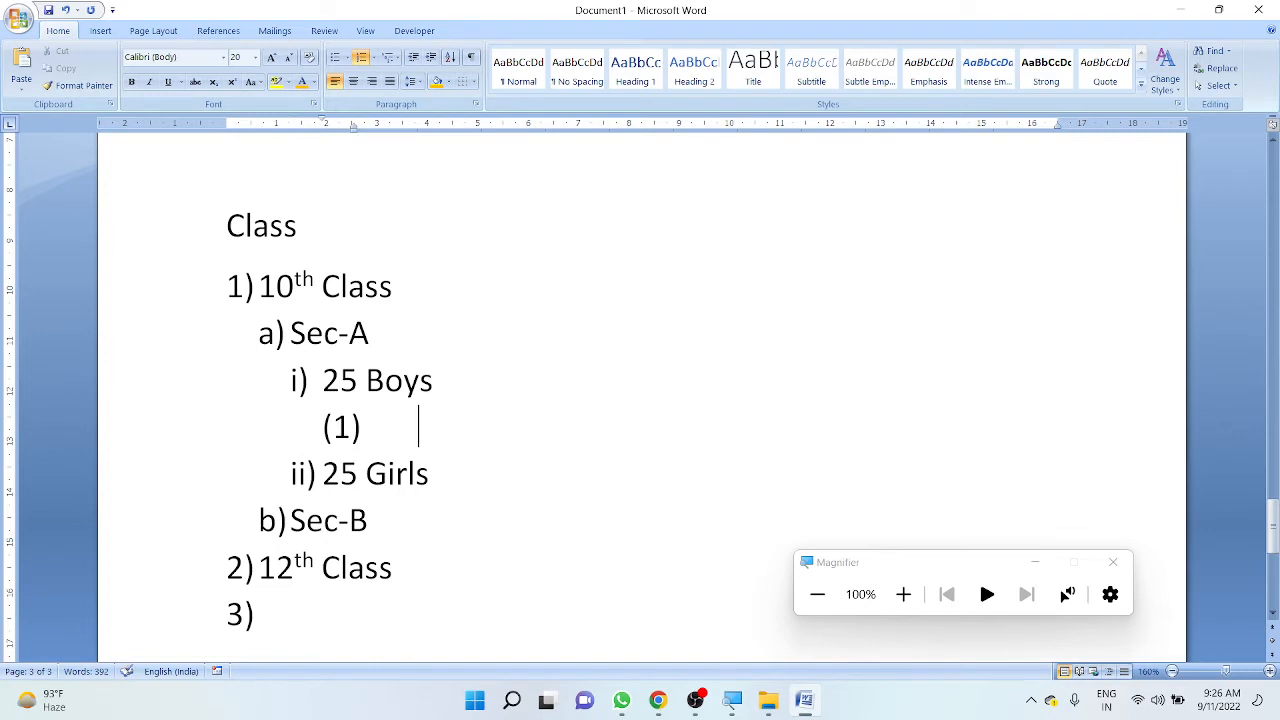
{"action": "key", "text": "Return"}
{"action": "key", "text": "Return"}
{"action": "key", "text": "Return"}
{"action": "key", "text": "Return"}
{"action": "key", "text": "Return"}
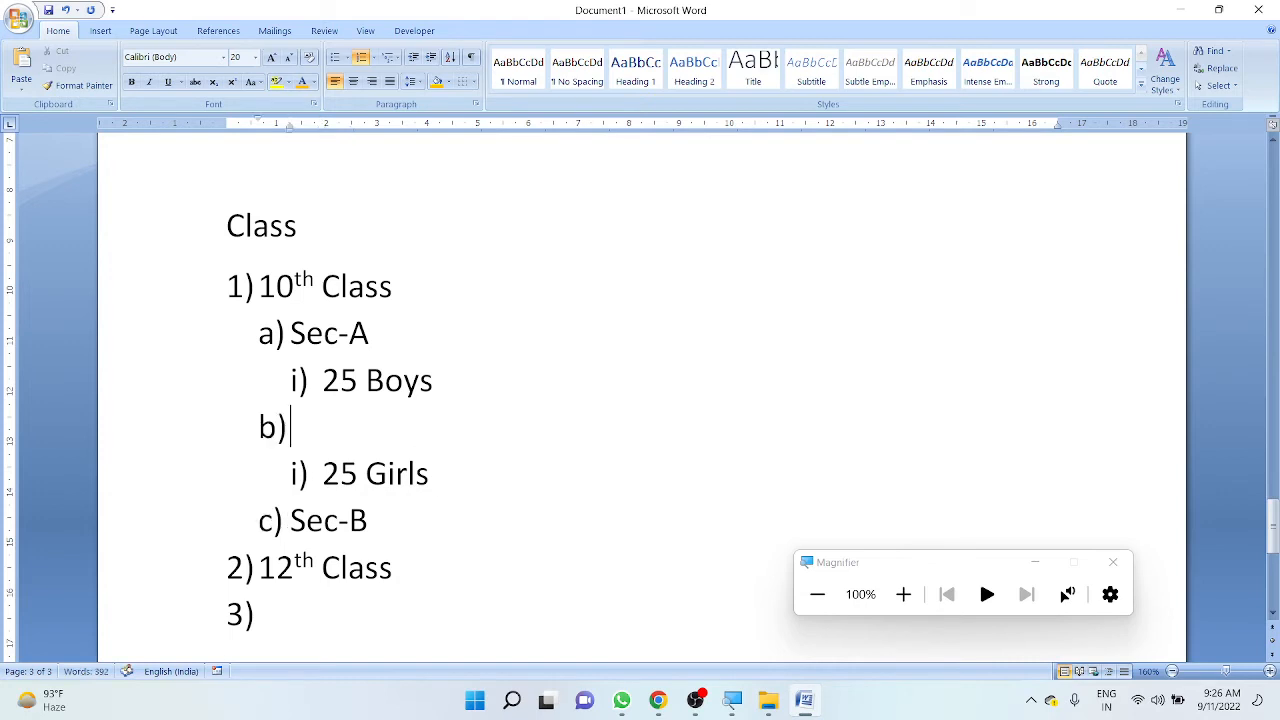
{"action": "key", "text": "BackSpace"}
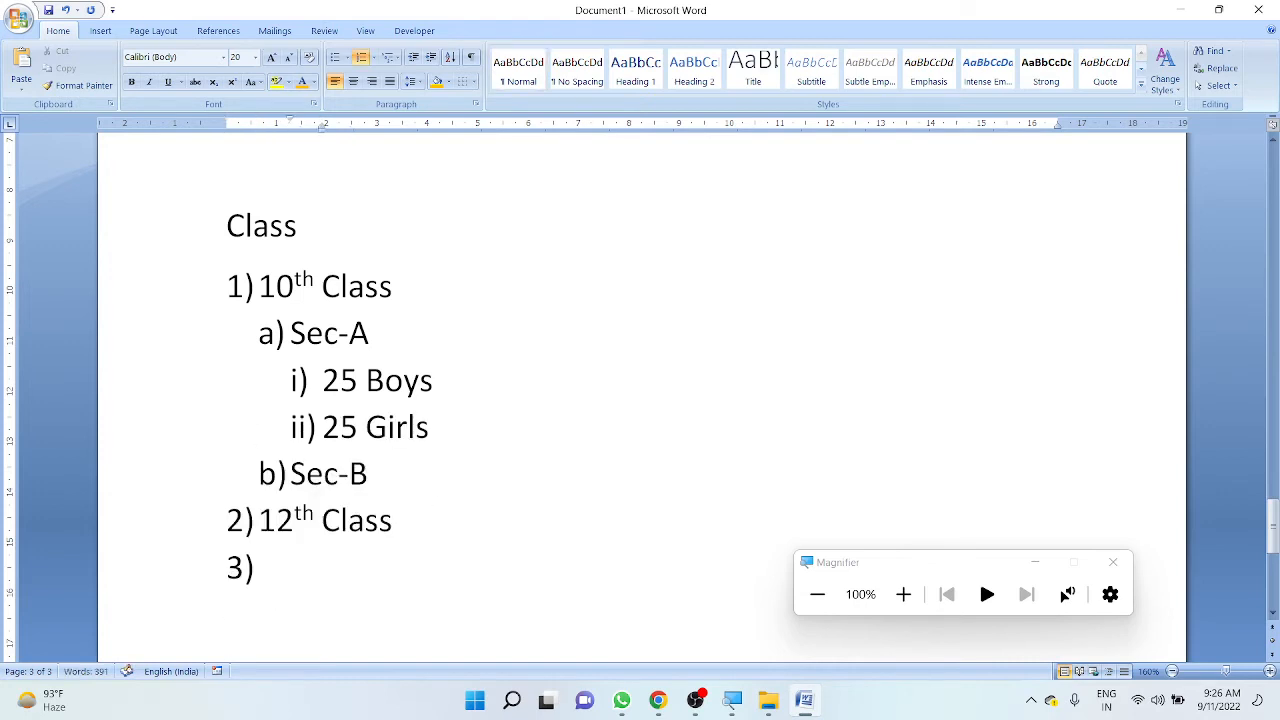
- Review the available multilevel list styles and the "Sec-A", "25 Boys" and "25 Girls" levels of the list
{"action": "left_click", "coordinate": [397, 60]}
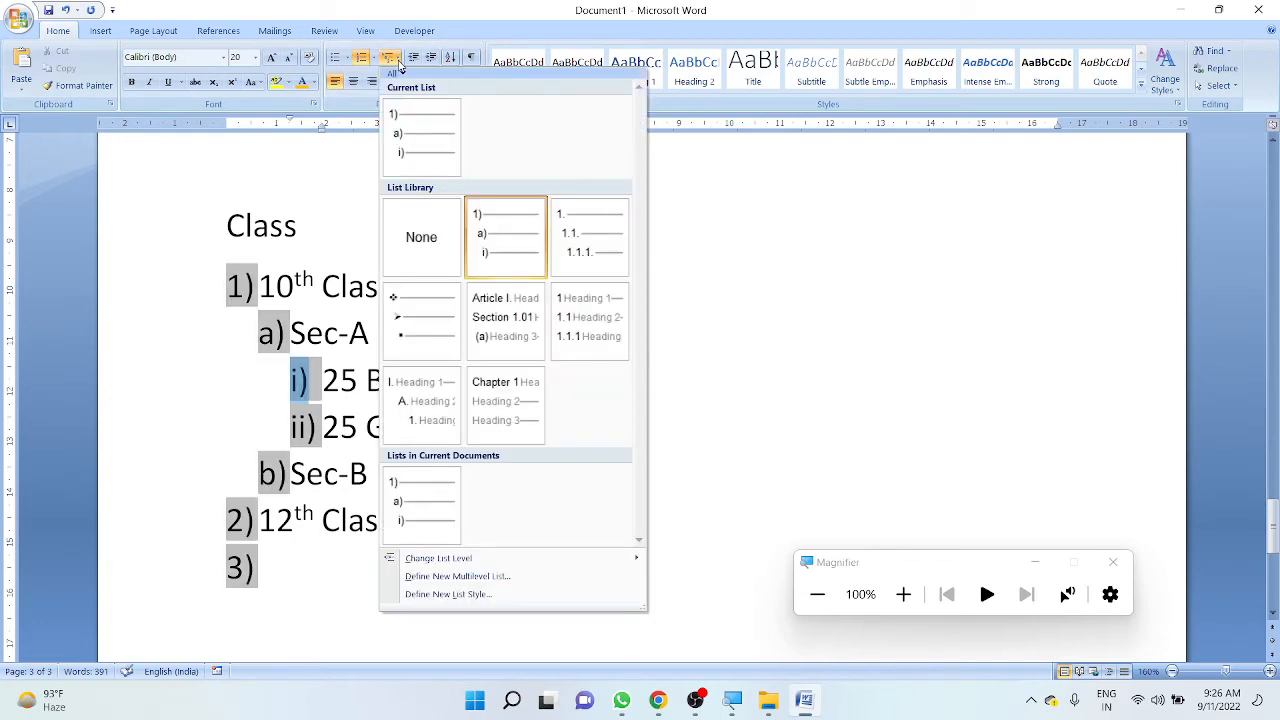
{"action": "left_click", "coordinate": [340, 381]}
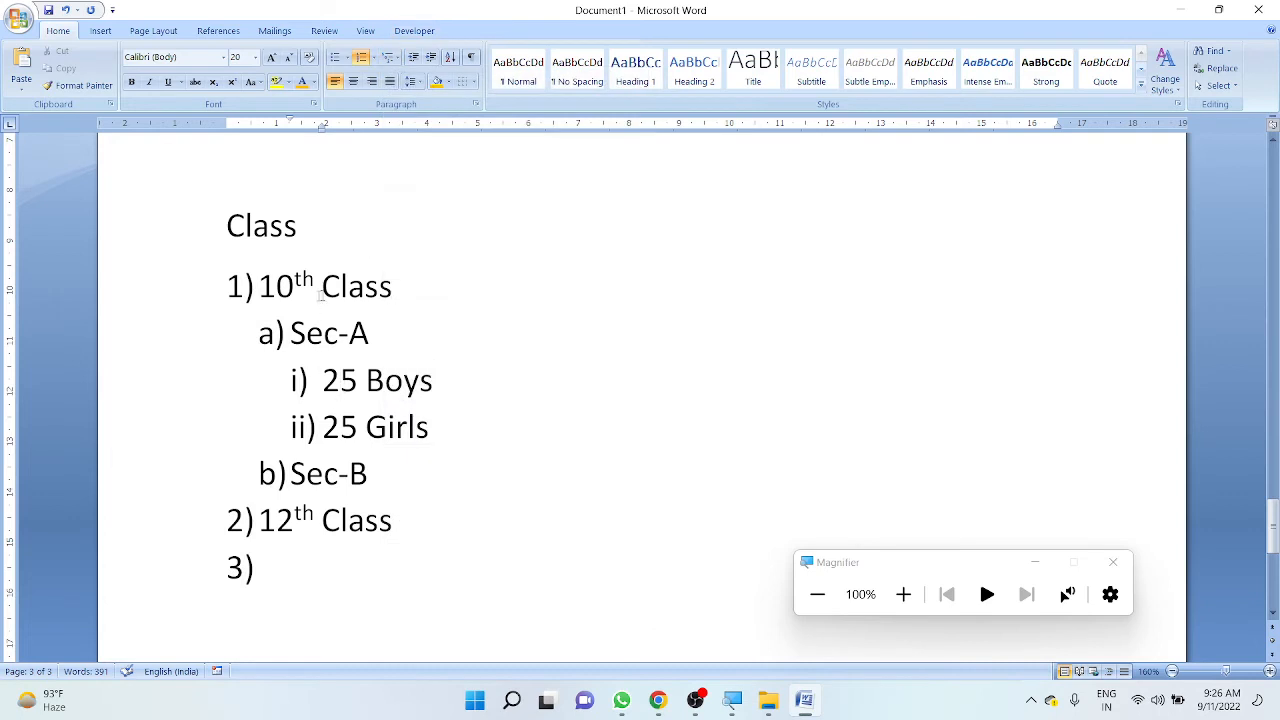
{"action": "left_click_drag", "start_coordinate": [360, 585], "coordinate": [434, 329]}
{"action": "left_click", "coordinate": [370, 333]}
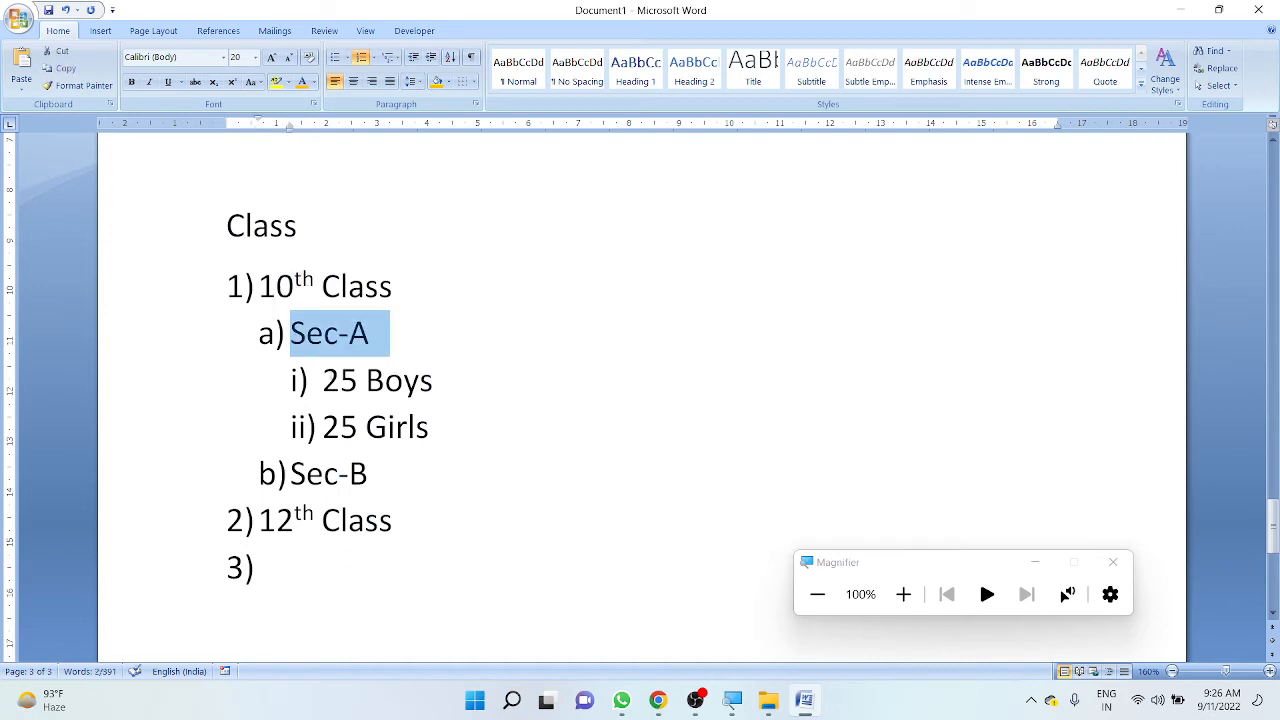
{"action": "left_click_drag", "start_coordinate": [322, 381], "coordinate": [456, 380]}
{"action": "left_click_drag", "start_coordinate": [322, 427], "coordinate": [452, 427]}
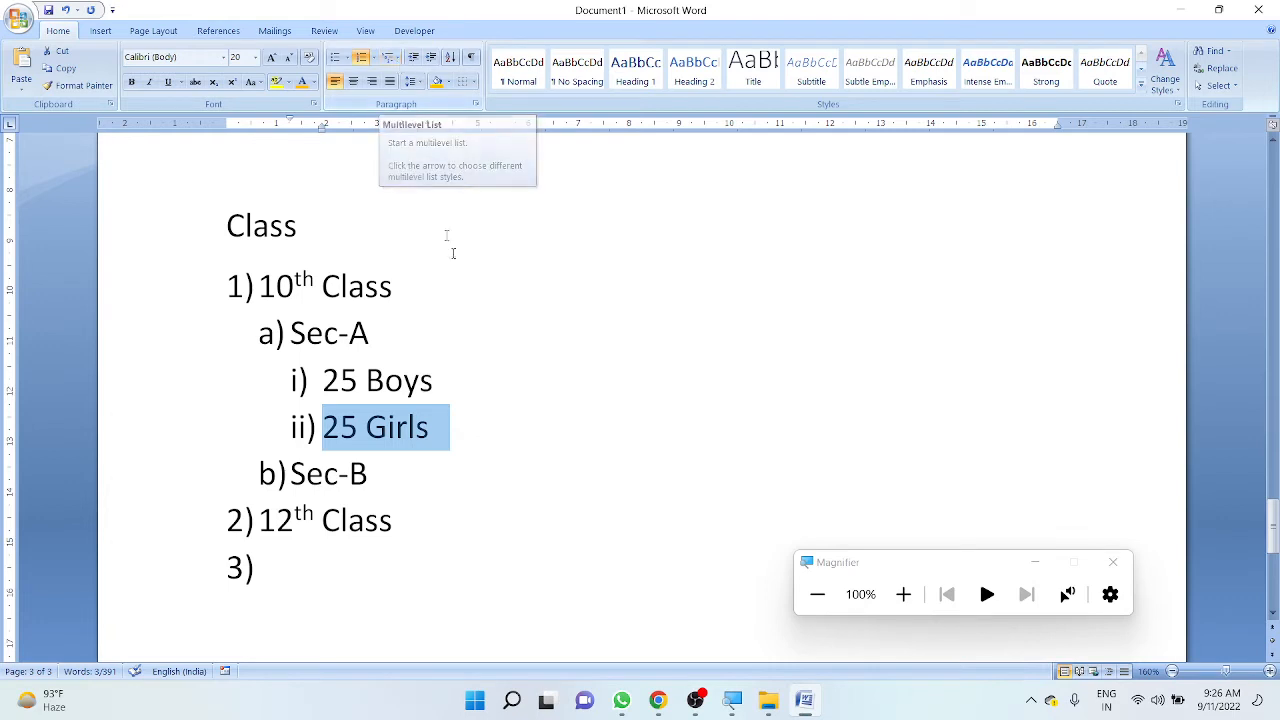
- Copy the "Class" heading and paste the duplicate on a new line directly below it
{"action": "left_click", "coordinate": [385, 228]}
{"action": "left_click_drag", "start_coordinate": [362, 231], "coordinate": [200, 249]}
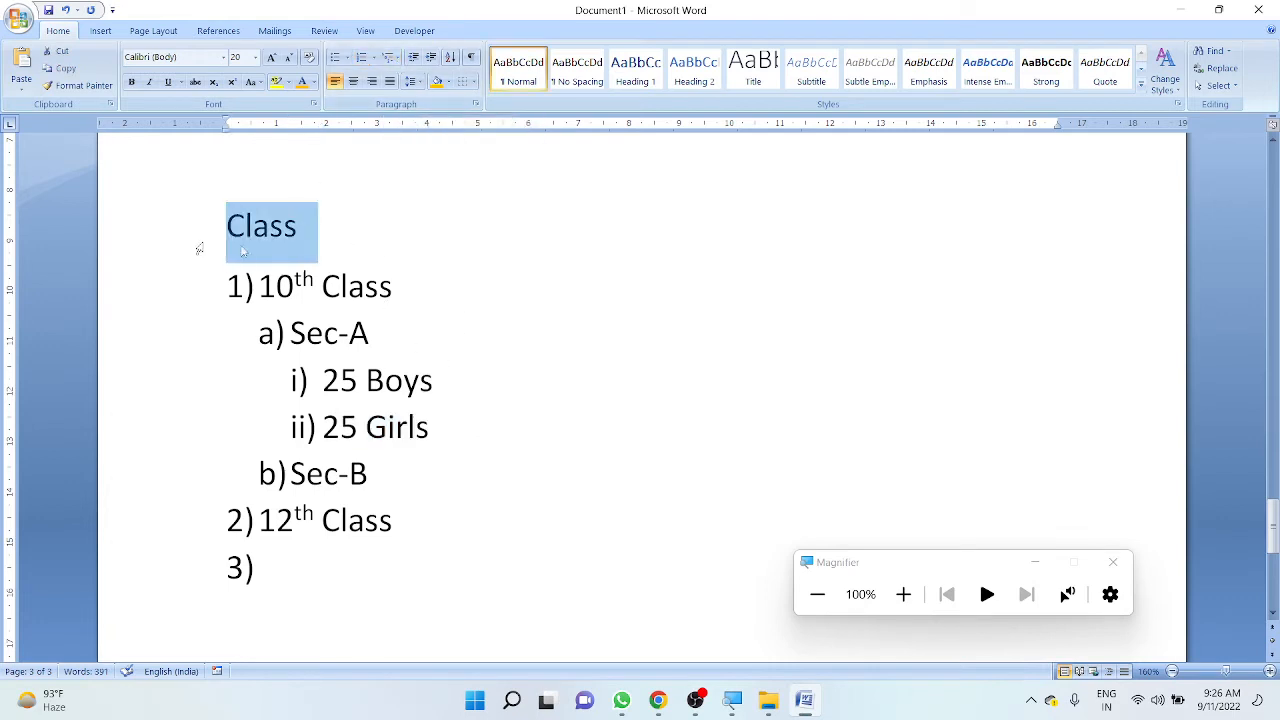
{"action": "key", "text": "ctrl+c"}
{"action": "left_click", "coordinate": [454, 230]}
{"action": "key", "text": "Return"}
{"action": "key", "text": "ctrl+v"}
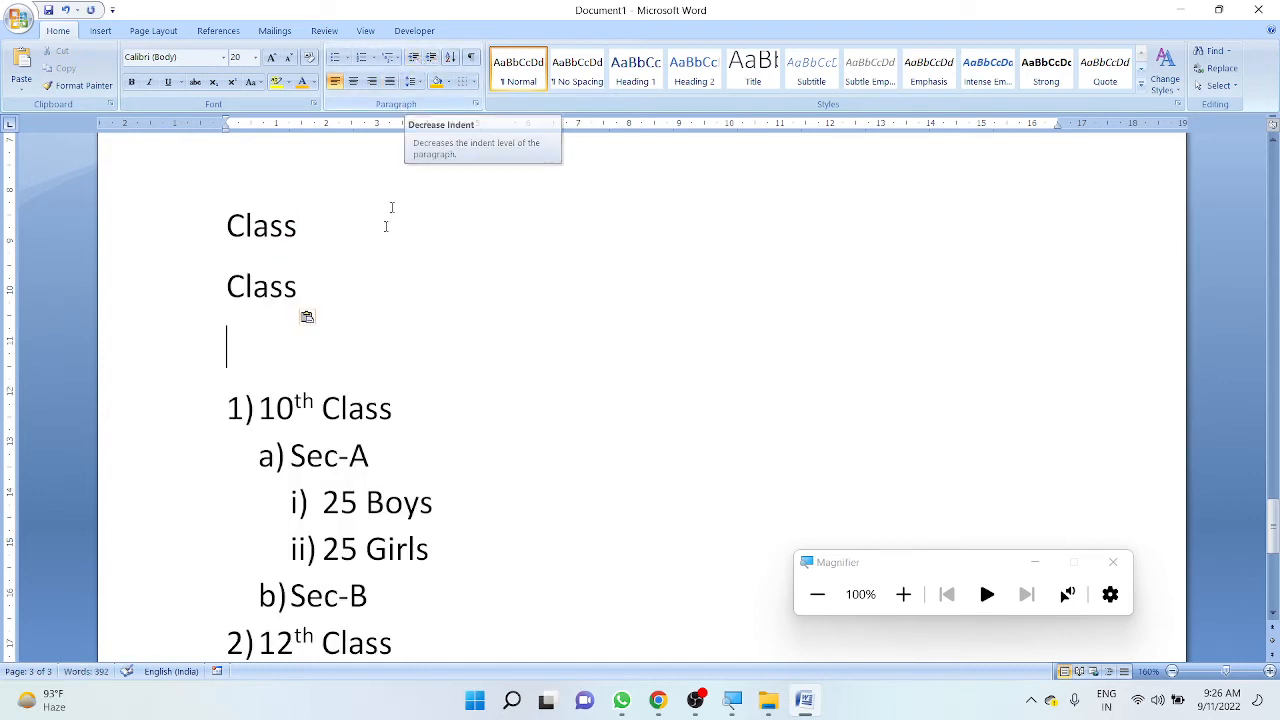
- Try right and centre alignment on the first "Class" heading and restore it to left alignment
{"action": "left_click", "coordinate": [369, 270]}
{"action": "left_click", "coordinate": [190, 221]}
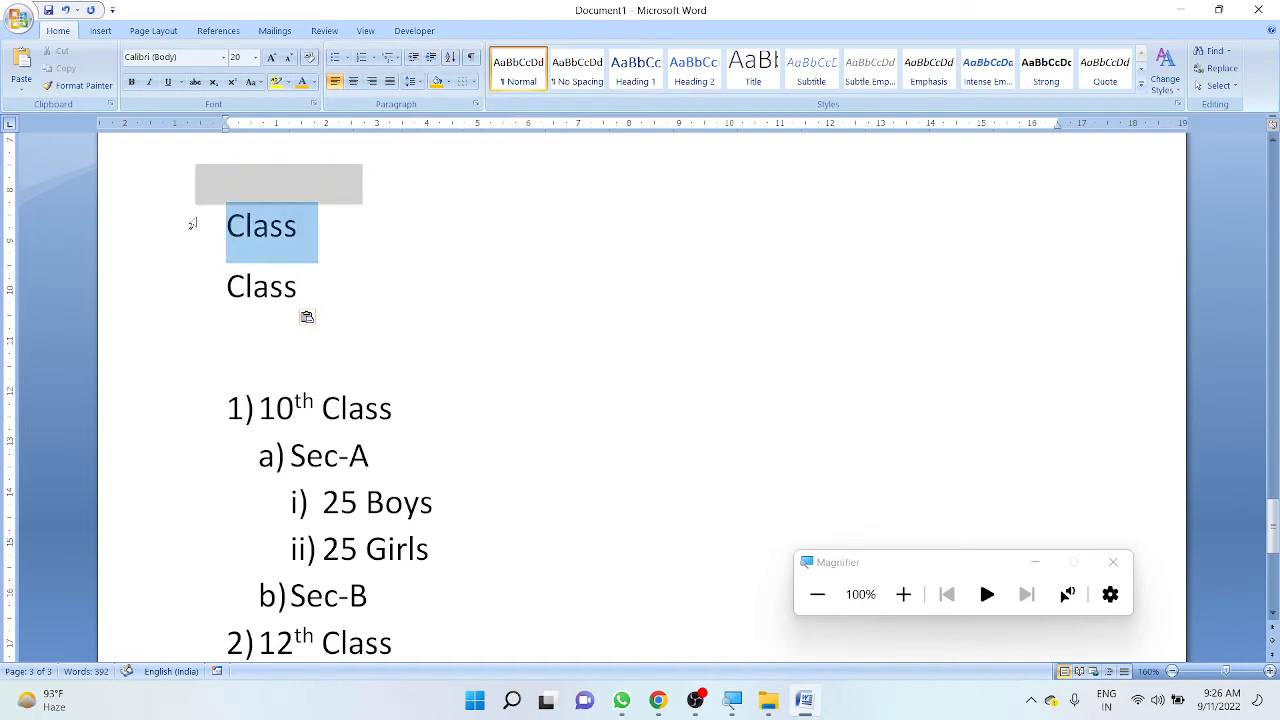
{"action": "left_click", "coordinate": [354, 82]}
{"action": "left_click", "coordinate": [370, 84]}
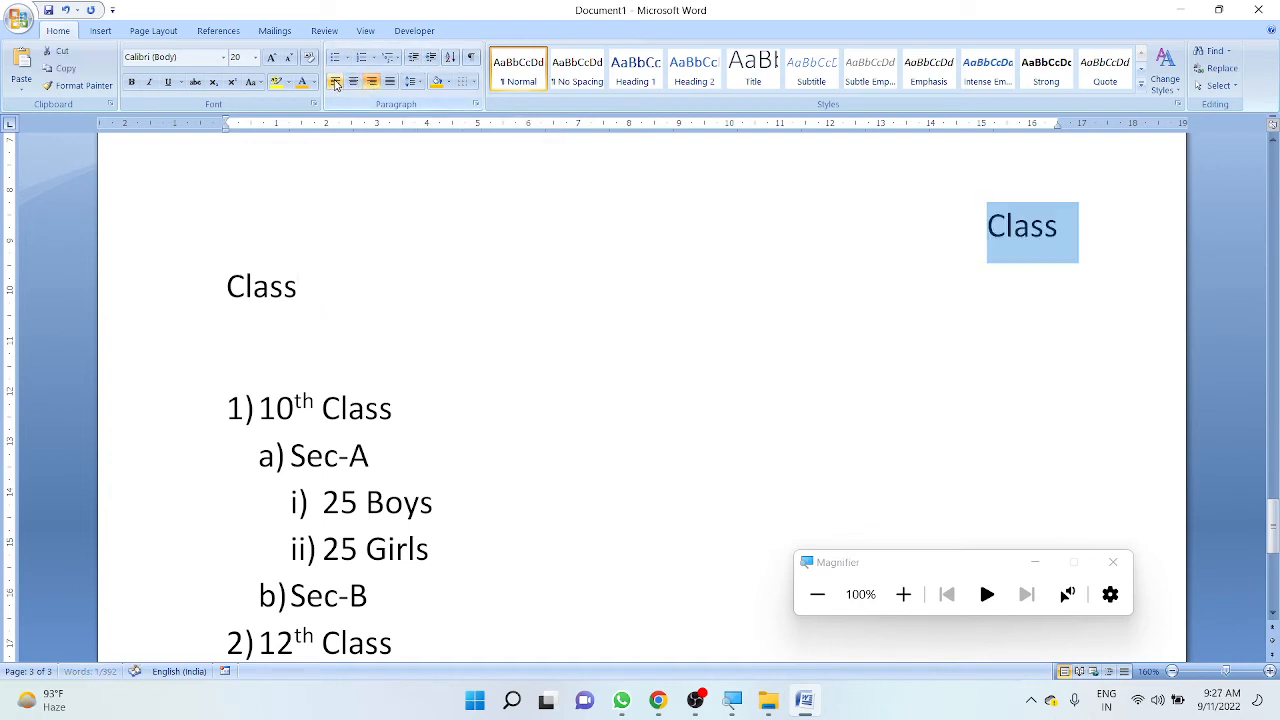
{"action": "left_click", "coordinate": [335, 83]}
{"action": "left_click", "coordinate": [351, 86]}
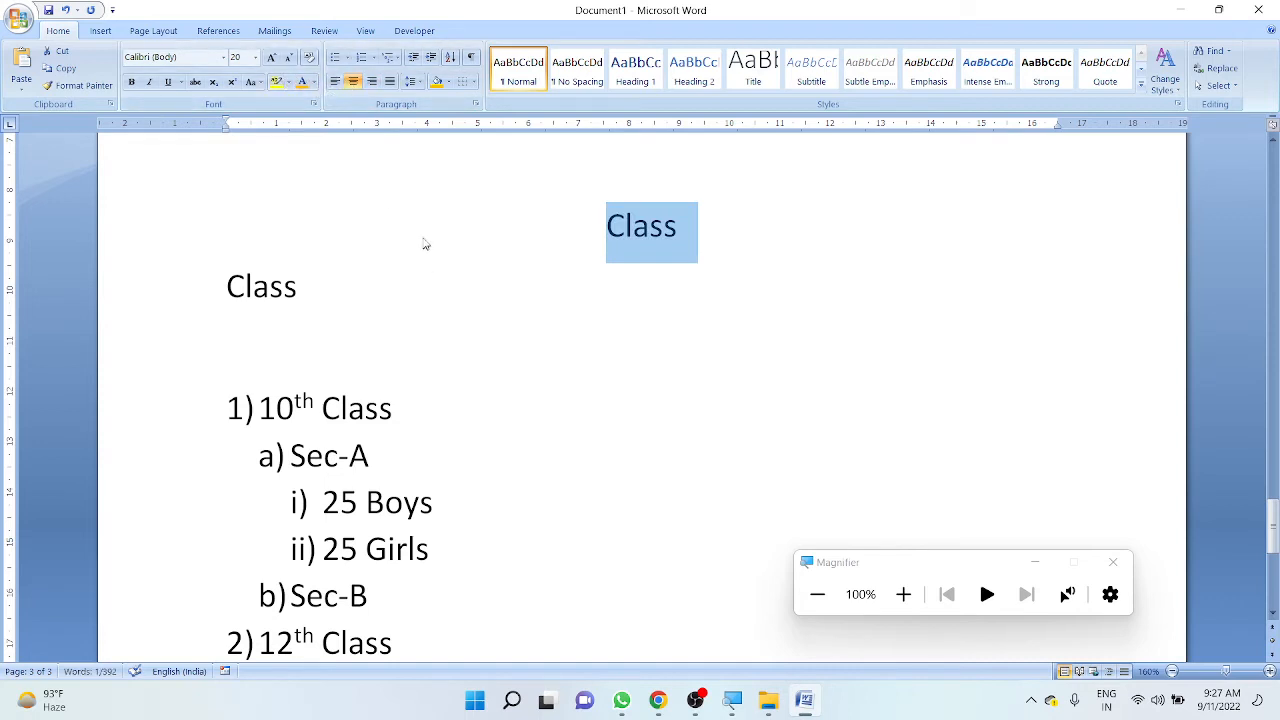
{"action": "left_click", "coordinate": [785, 237]}
{"action": "left_click", "coordinate": [335, 82]}
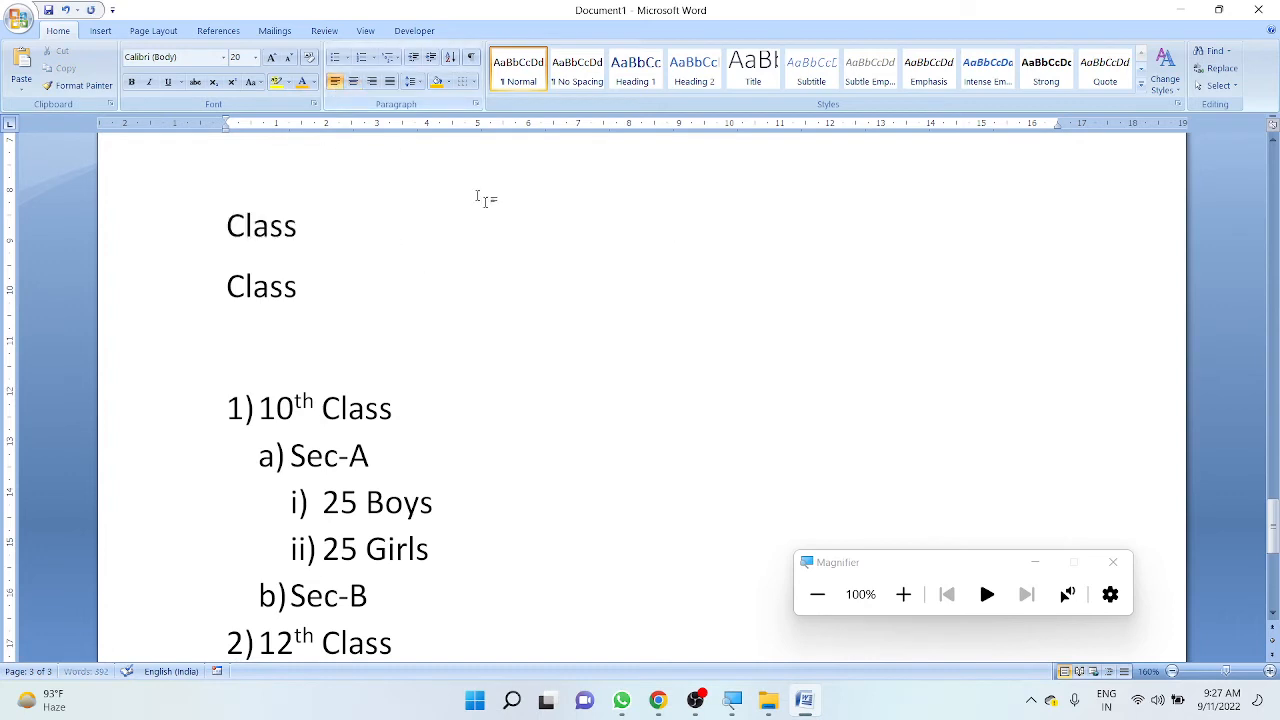
- Paste a centred copy of the "Class" heading on a new line below the first one
{"action": "key", "text": "Return"}
{"action": "key", "text": "ctrl+v"}
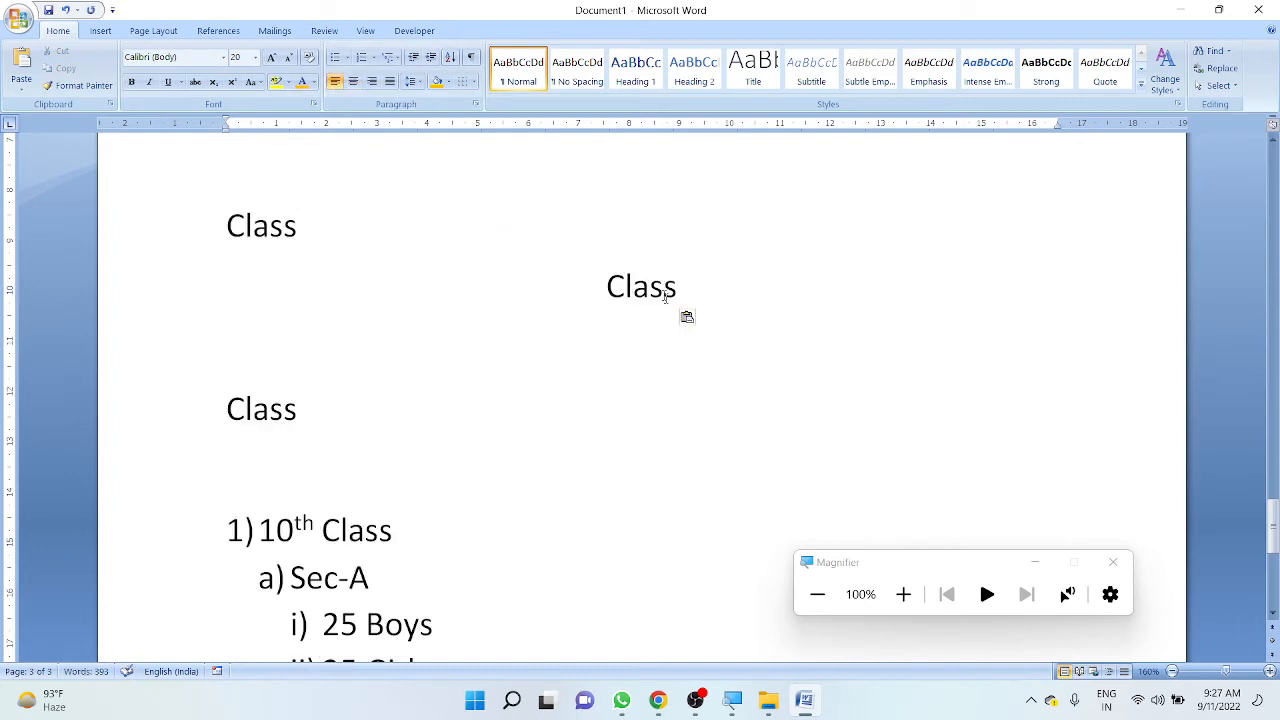
{"action": "left_click", "coordinate": [663, 291]}
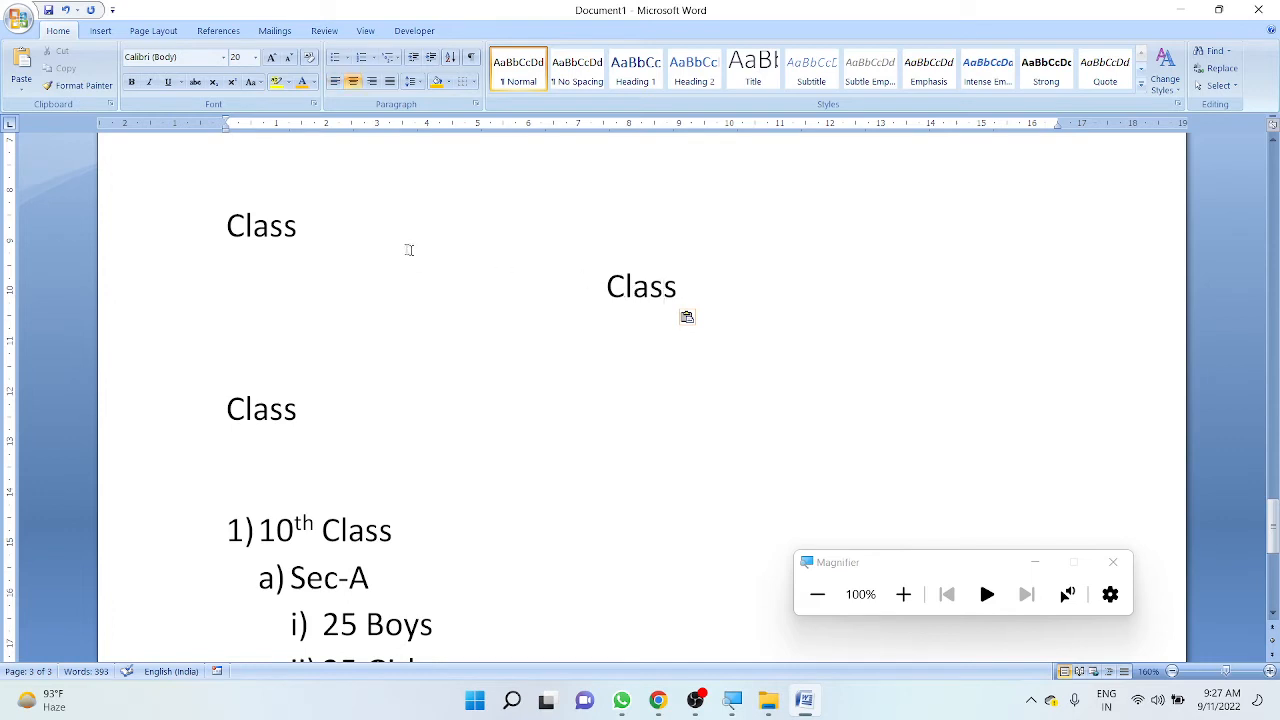
{"action": "left_click", "coordinate": [268, 232]}
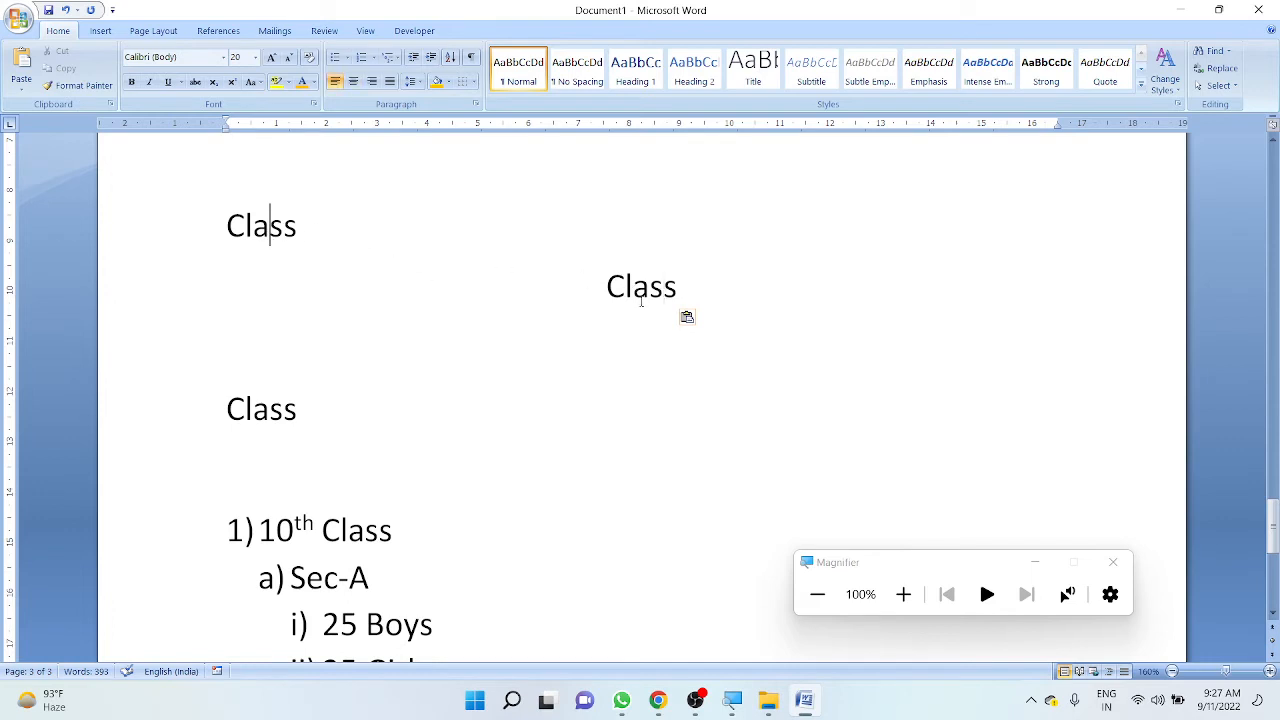
- Increase the indent of the "Class" line just above the multilevel list to about 3.8 cm
{"action": "left_click", "coordinate": [400, 406]}
{"action": "key", "text": "Left"}
{"action": "key", "text": "Left"}
{"action": "key", "text": "Left"}
{"action": "key", "text": "shift+Left"}
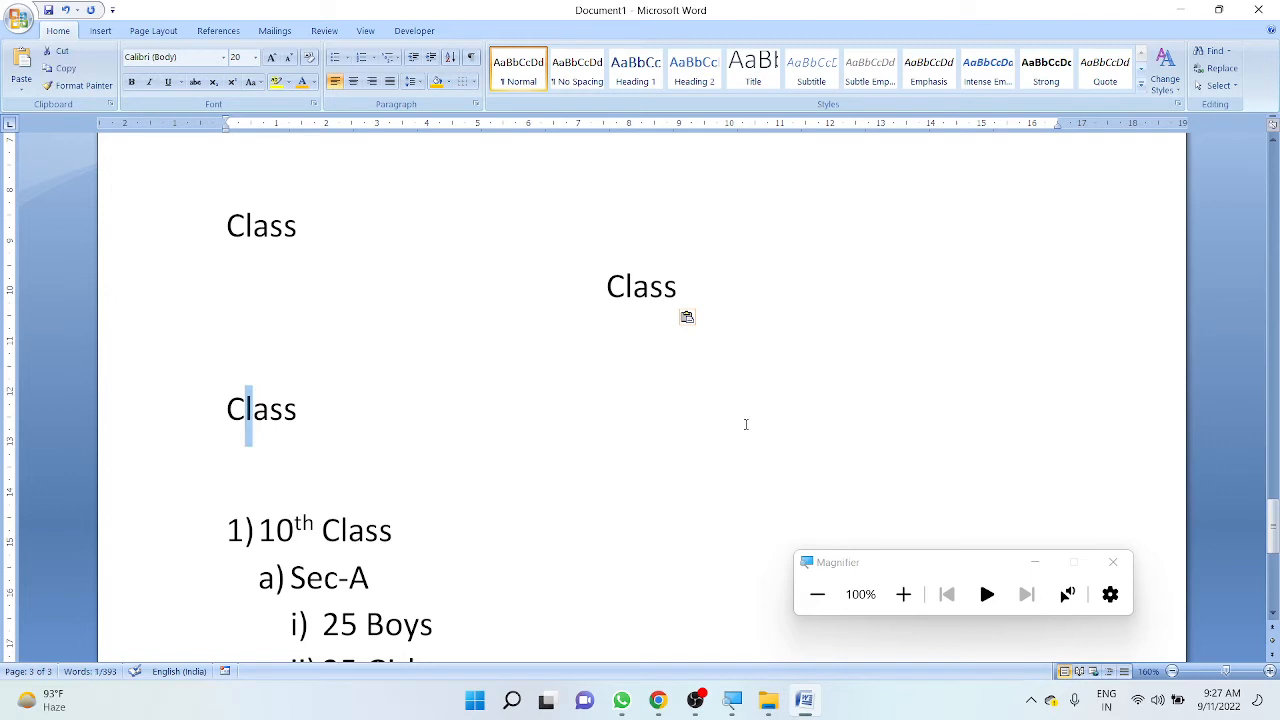
{"action": "left_click", "coordinate": [232, 406]}
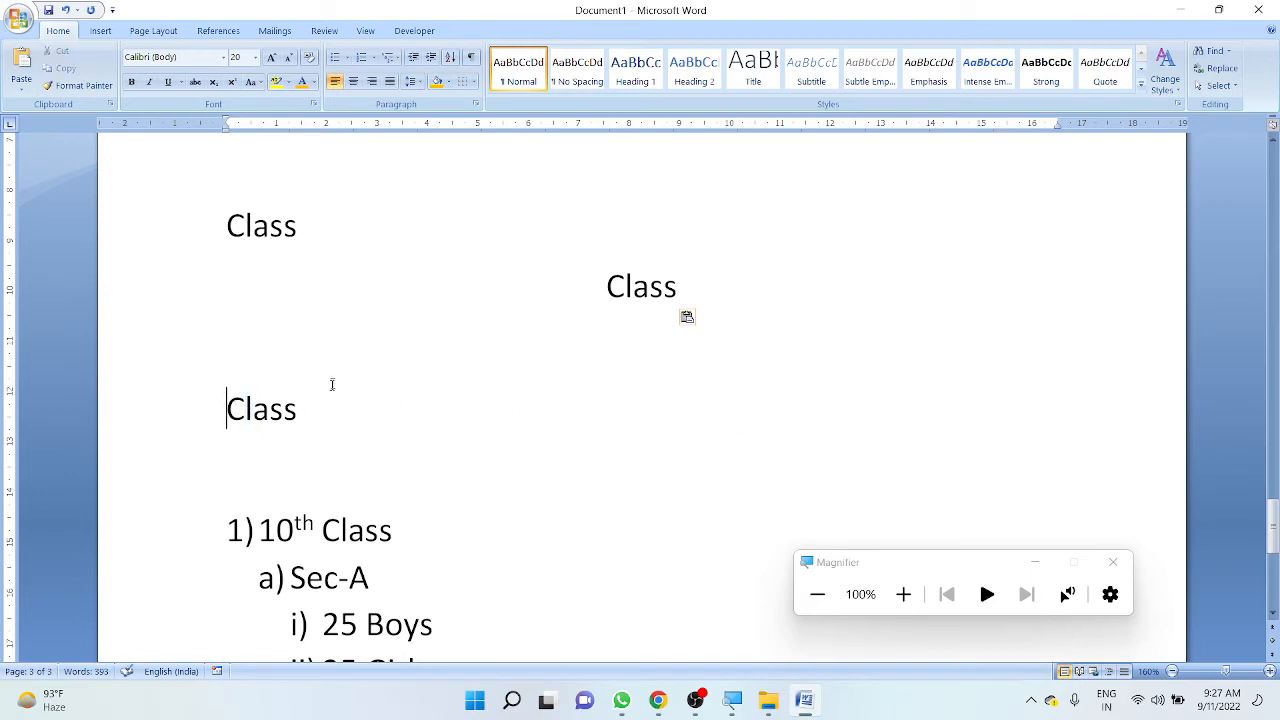
{"action": "left_click", "coordinate": [431, 60]}
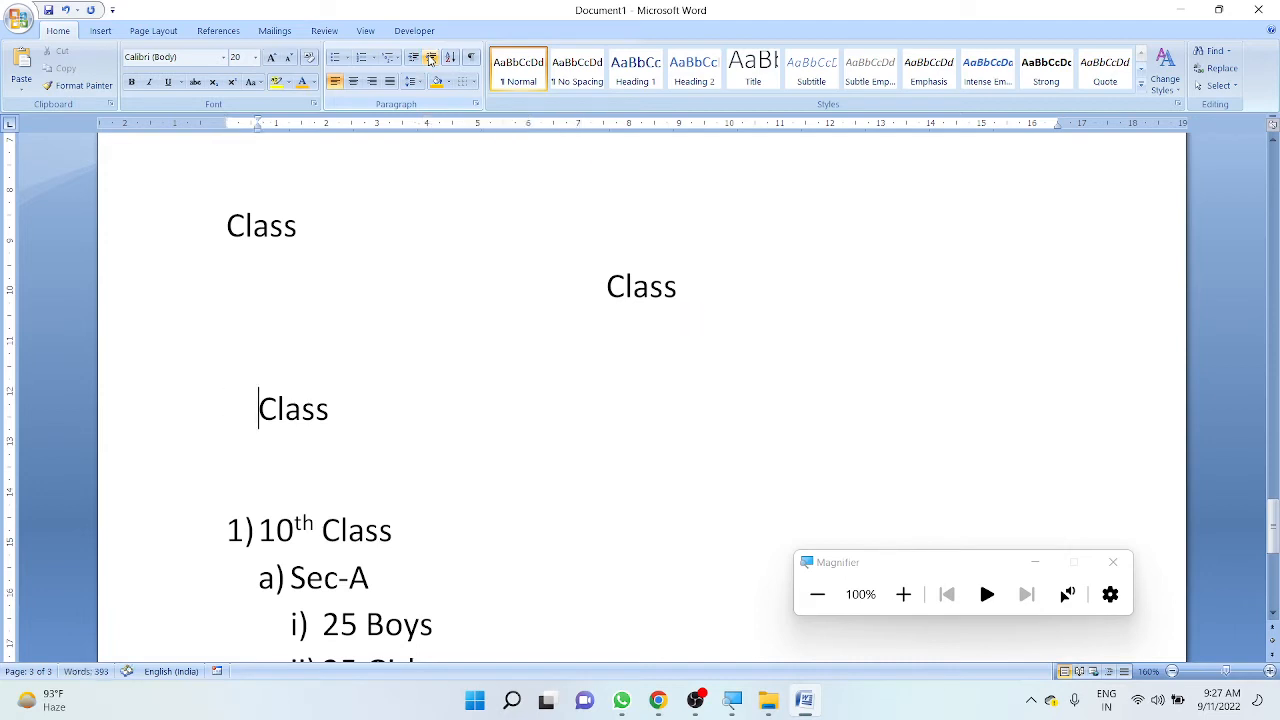
{"action": "left_click", "coordinate": [431, 60]}
{"action": "left_click", "coordinate": [431, 60]}
{"action": "left_click", "coordinate": [431, 60]}
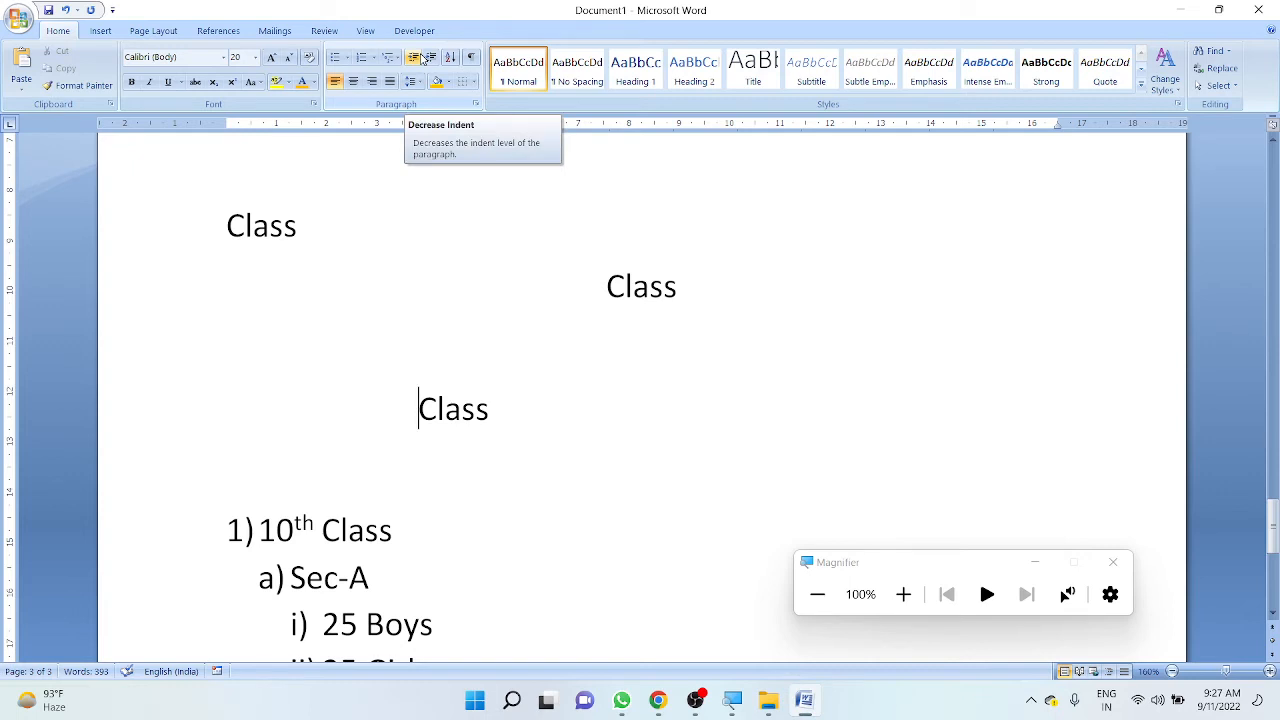
- Decrease the indent of the "Class" line above the list back to the page's left margin
{"action": "left_click", "coordinate": [422, 58]}
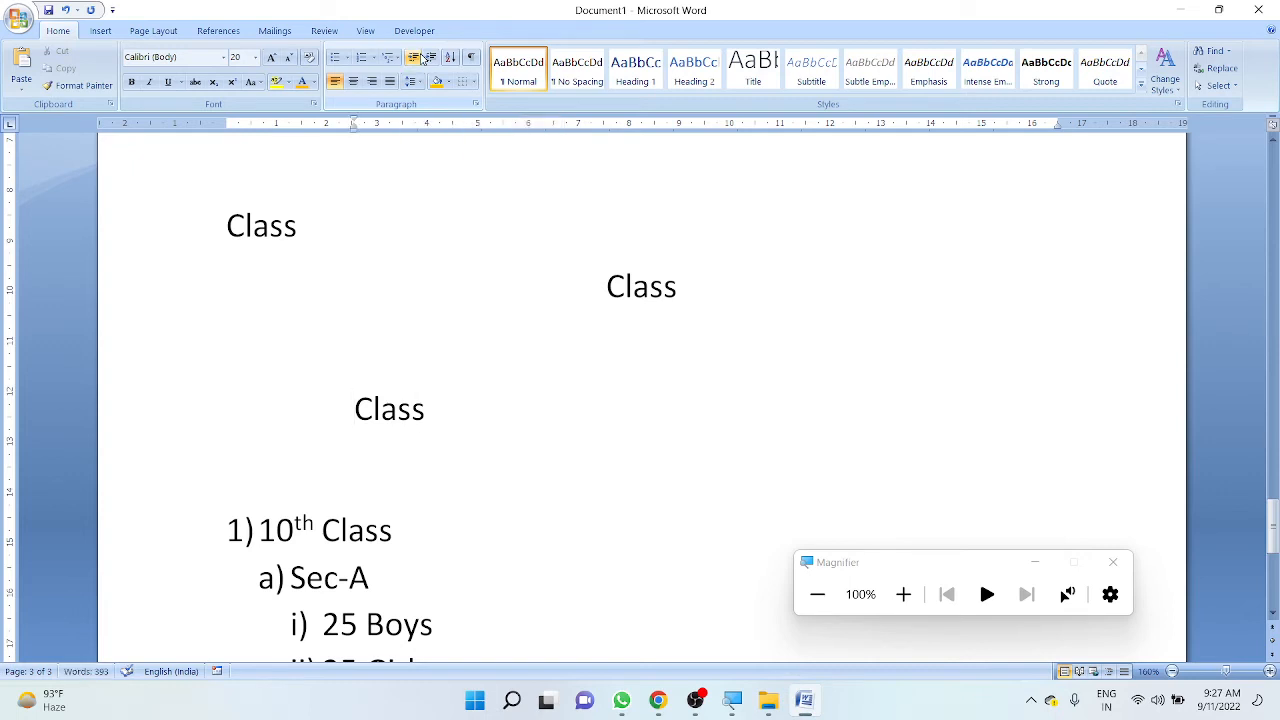
{"action": "left_click", "coordinate": [422, 58]}
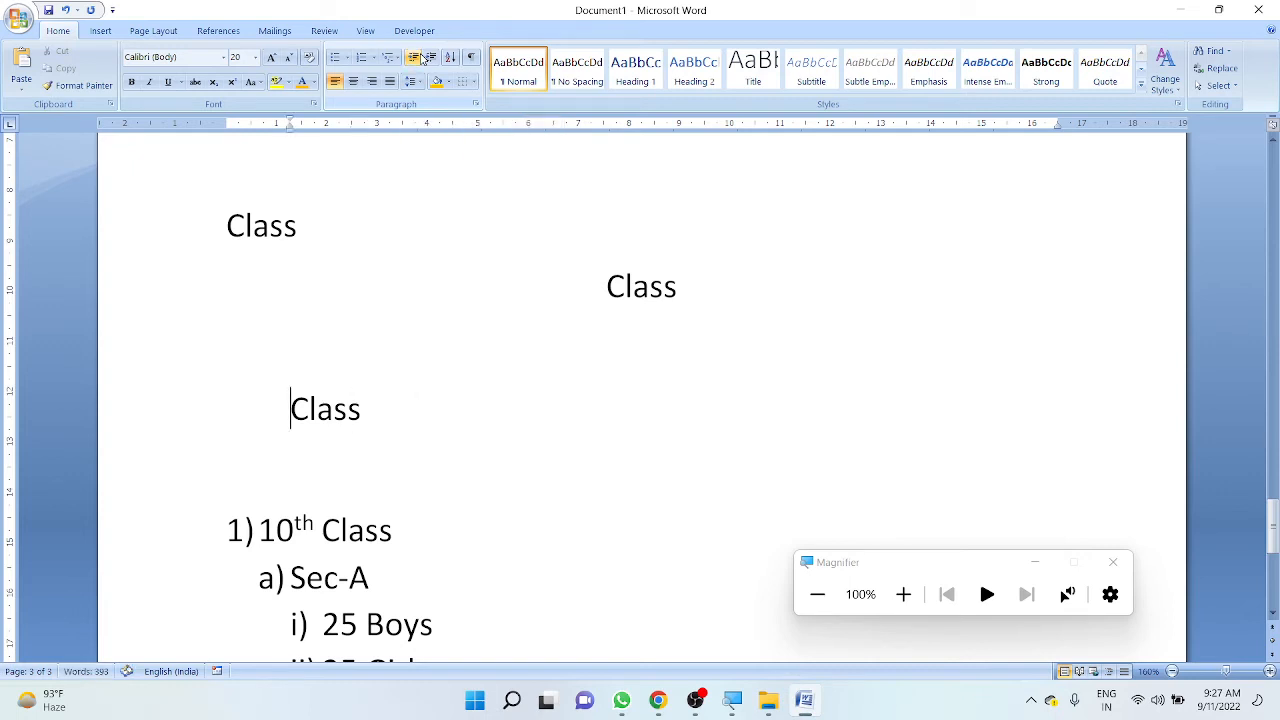
{"action": "left_click", "coordinate": [422, 58]}
{"action": "left_click", "coordinate": [422, 58]}
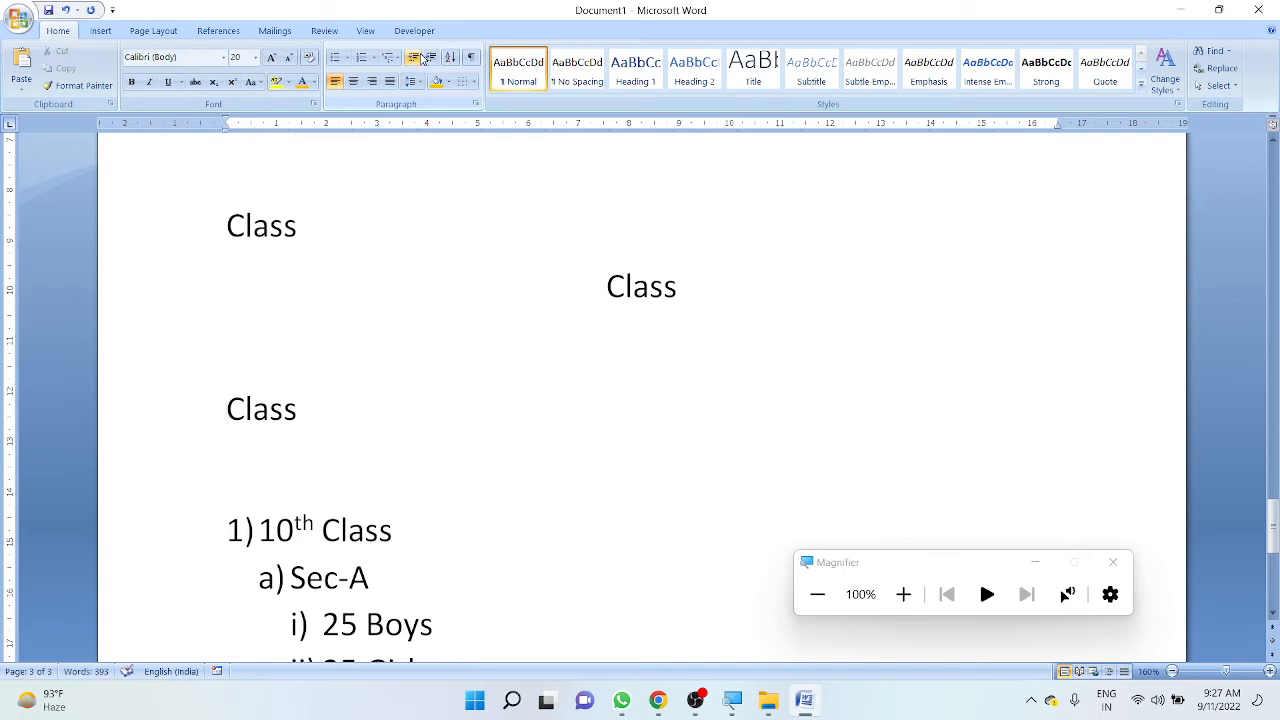
- Indent the "Class" line above the list again to about 5 cm and return it to the margin
{"action": "left_click", "coordinate": [431, 58]}
{"action": "left_click", "coordinate": [431, 58]}
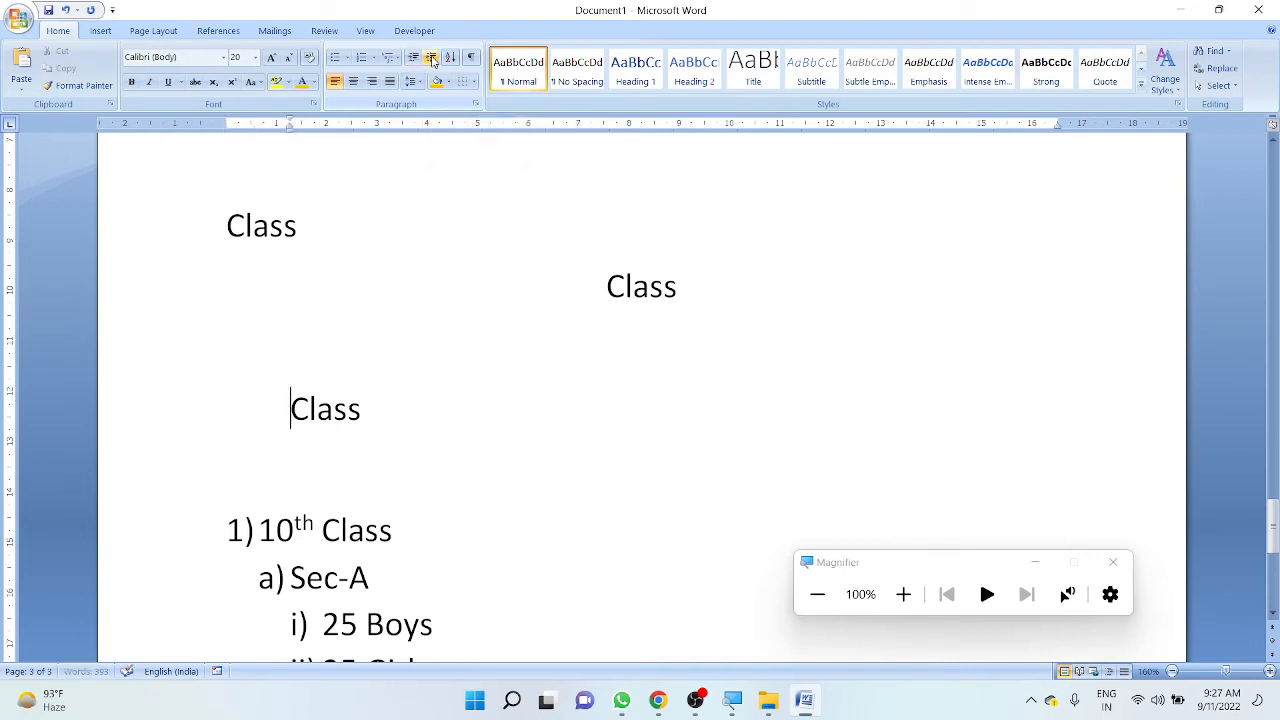
{"action": "left_click", "coordinate": [431, 58]}
{"action": "left_click", "coordinate": [431, 58]}
{"action": "left_click", "coordinate": [431, 58]}
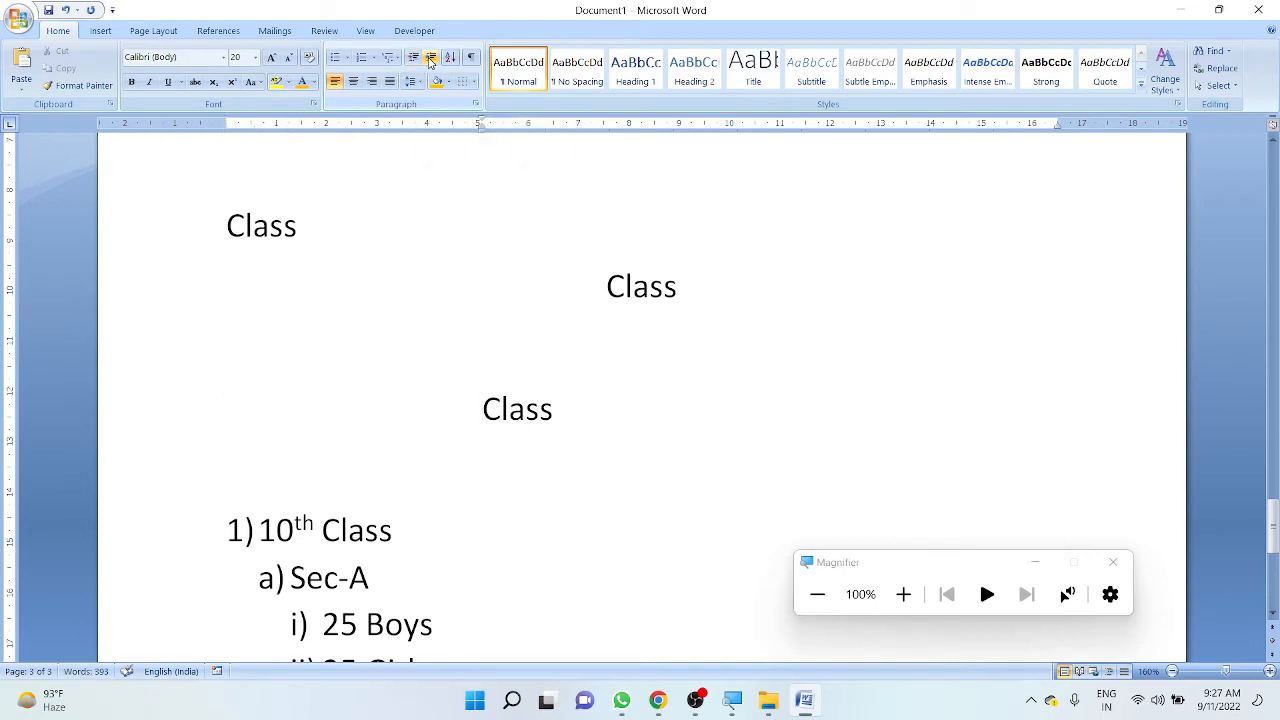
{"action": "left_click", "coordinate": [420, 62]}
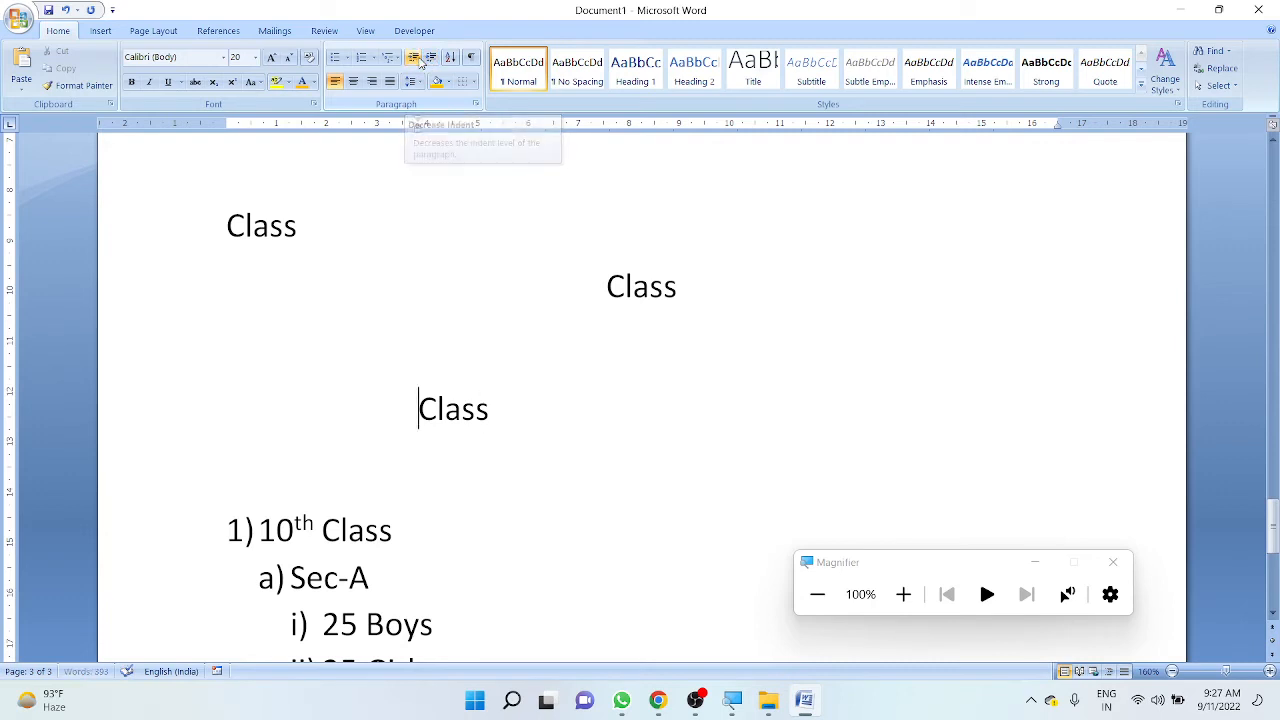
{"action": "left_click", "coordinate": [420, 62]}
{"action": "left_click", "coordinate": [420, 62]}
{"action": "left_click", "coordinate": [420, 62]}
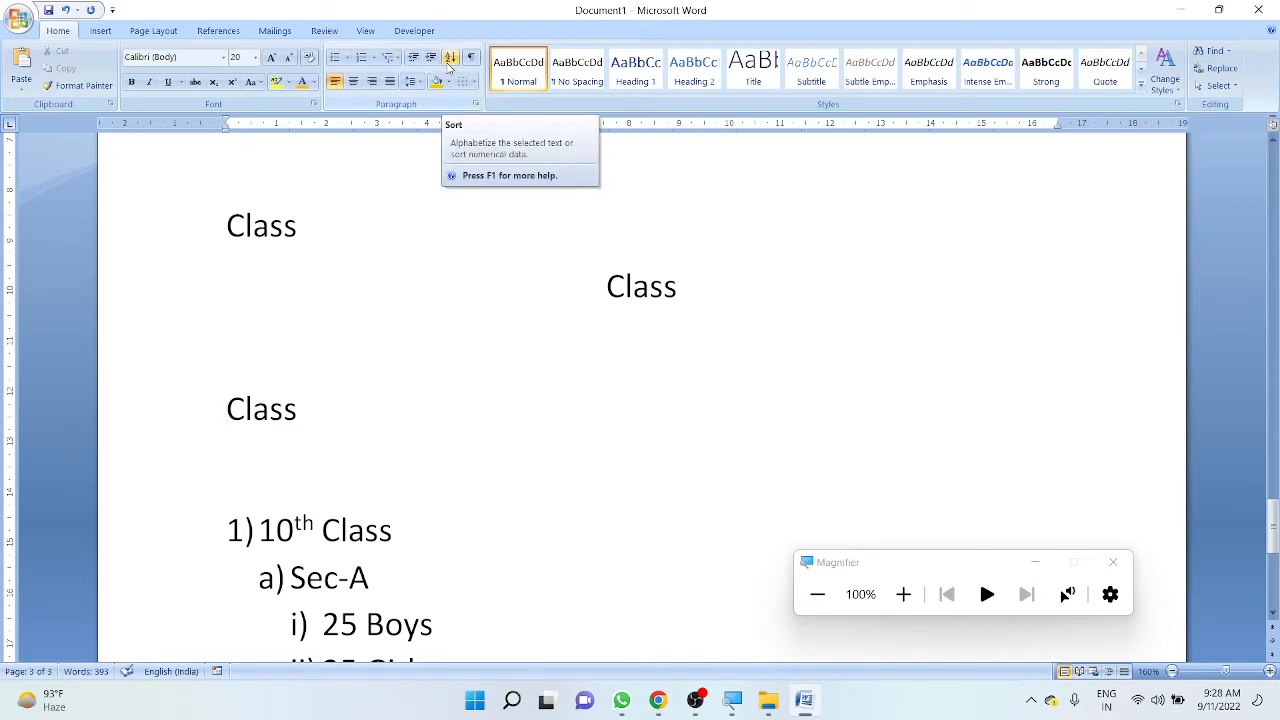
- Select the first "Class" heading and increase its indent repeatedly to about 12.7 cm
{"action": "scroll", "coordinate": [489, 383], "scroll_direction": "down", "scroll_amount": 3}
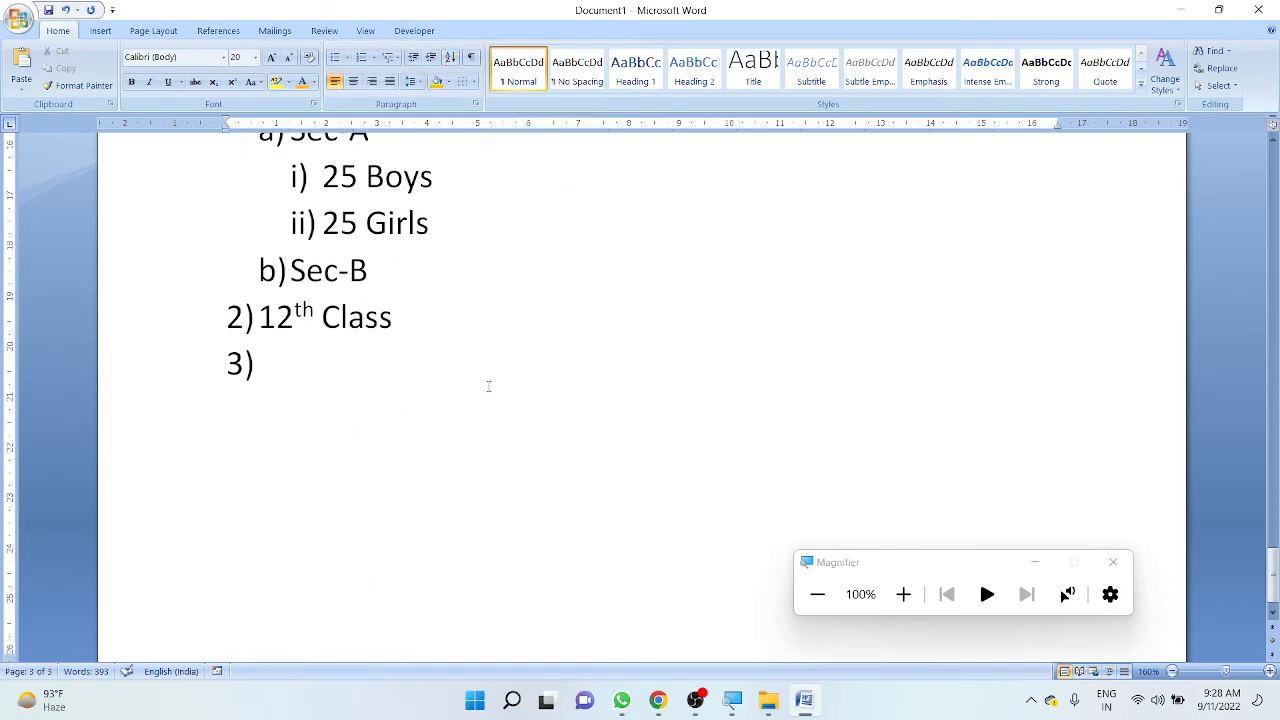
{"action": "scroll", "coordinate": [489, 386], "scroll_direction": "up", "scroll_amount": 2}
{"action": "scroll", "coordinate": [469, 273], "scroll_direction": "up", "scroll_amount": 2}
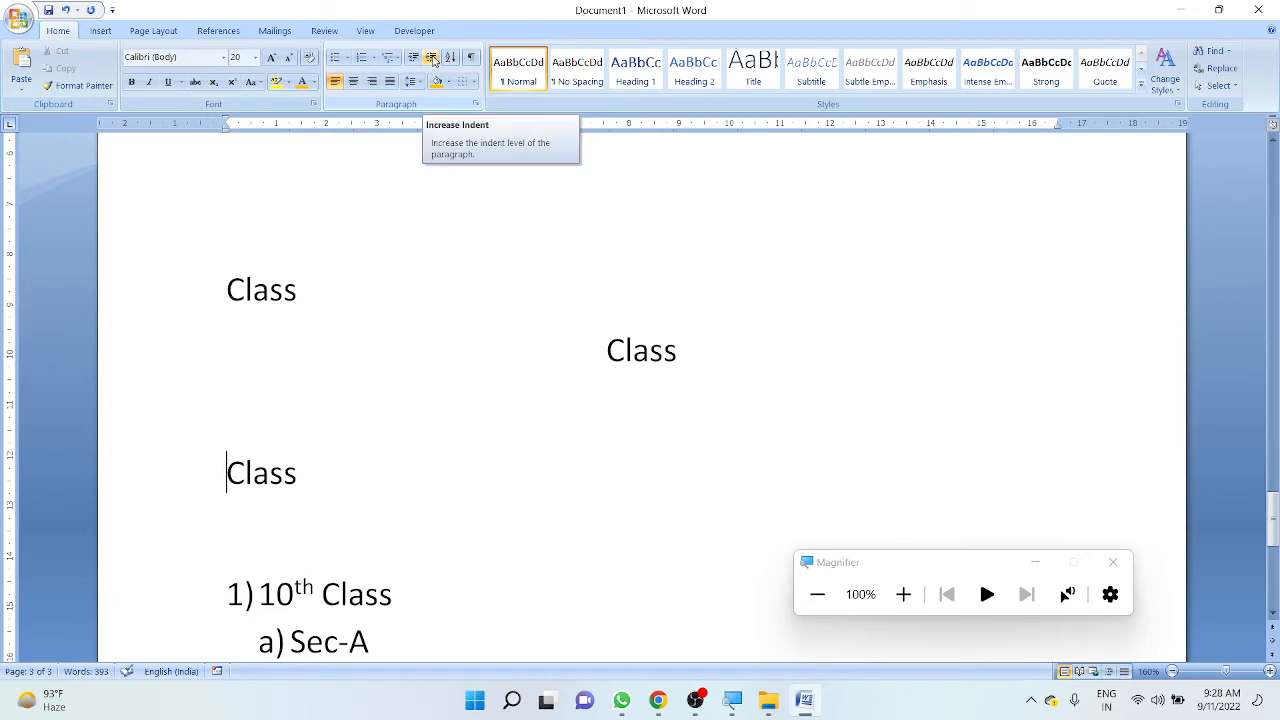
{"action": "left_click_drag", "start_coordinate": [342, 286], "coordinate": [226, 290]}
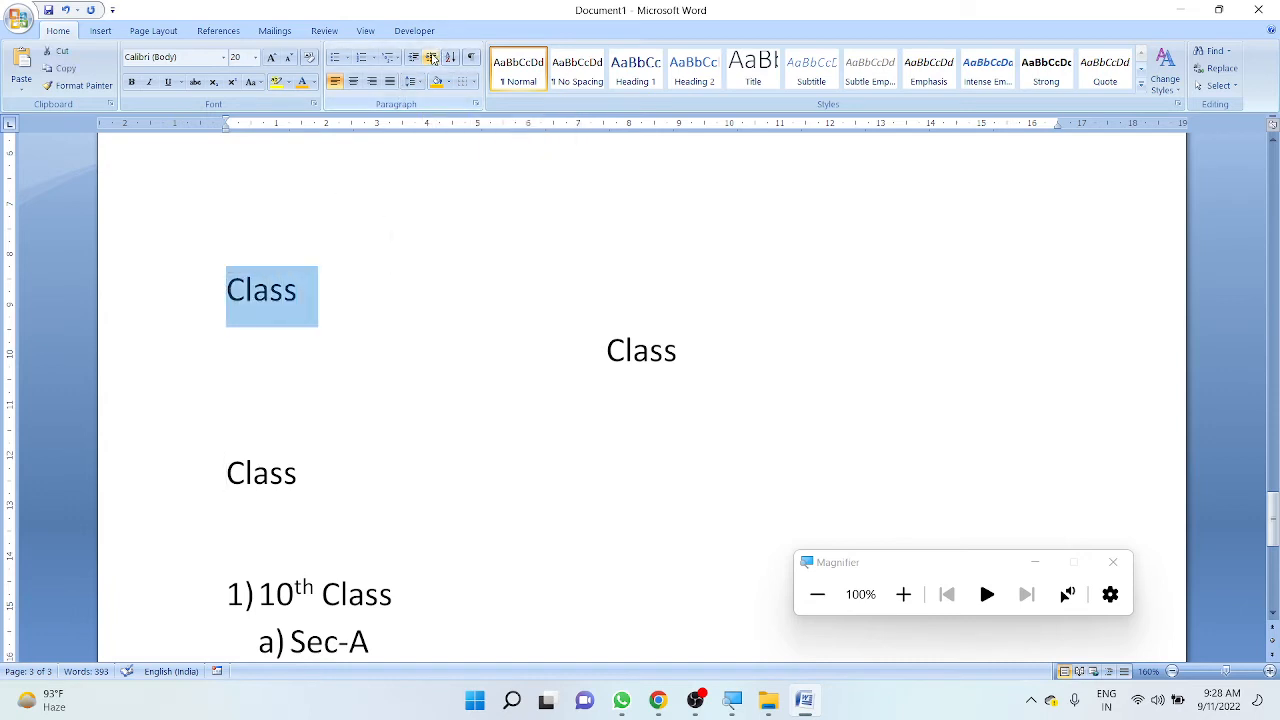
{"action": "left_click", "coordinate": [432, 58]}
{"action": "left_click", "coordinate": [432, 58]}
{"action": "left_click", "coordinate": [432, 58]}
{"action": "left_click", "coordinate": [432, 58]}
{"action": "left_click", "coordinate": [432, 58]}
{"action": "left_click", "coordinate": [432, 58]}
{"action": "left_click", "coordinate": [432, 58]}
{"action": "left_click", "coordinate": [432, 58]}
{"action": "left_click", "coordinate": [432, 58]}
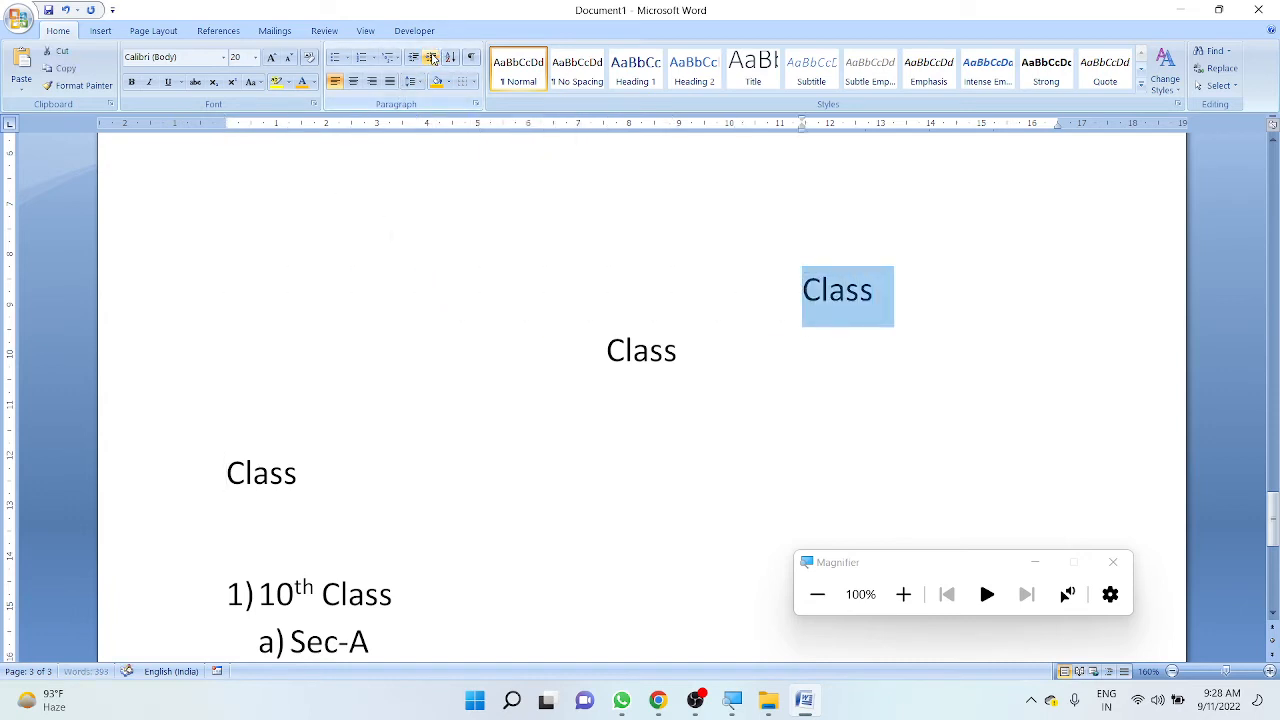
{"action": "left_click", "coordinate": [432, 58]}
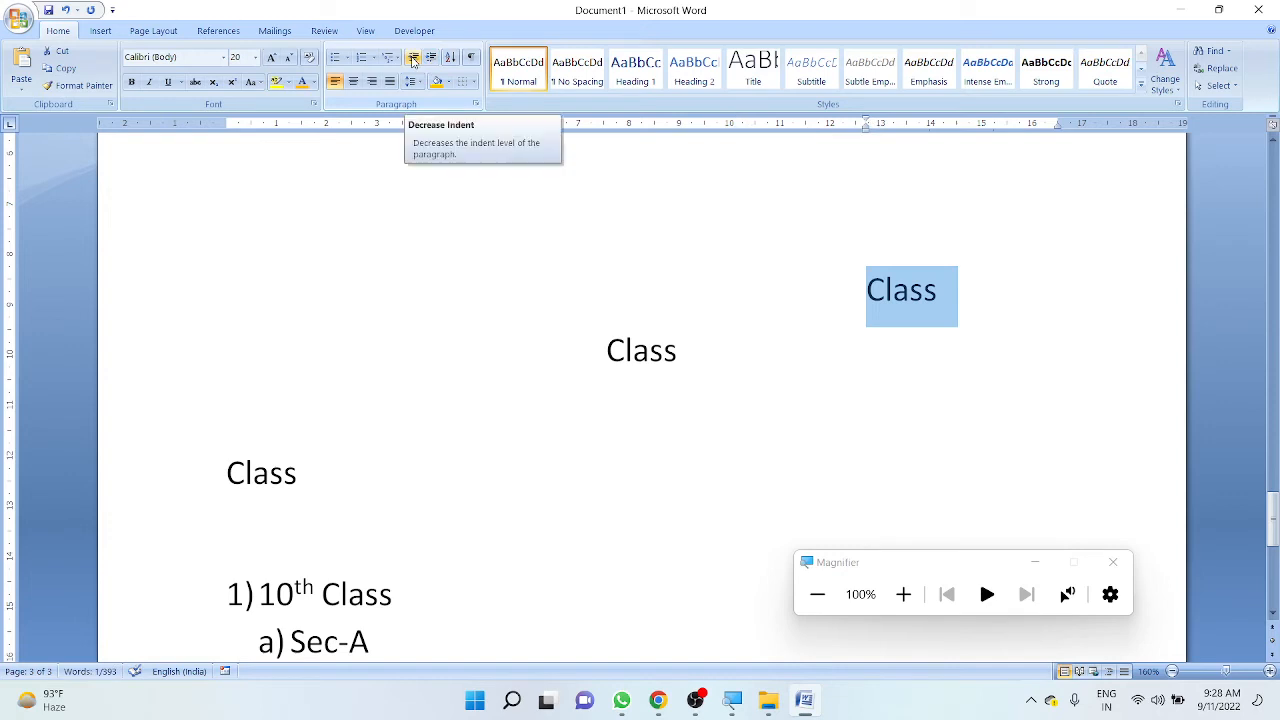
- Decrease the first "Class" heading's indent to about 1.3 cm
{"action": "left_click", "coordinate": [413, 58]}
{"action": "left_click", "coordinate": [413, 58]}
{"action": "left_click", "coordinate": [413, 58]}
{"action": "left_click", "coordinate": [413, 58]}
{"action": "left_click", "coordinate": [413, 58]}
{"action": "left_click", "coordinate": [413, 58]}
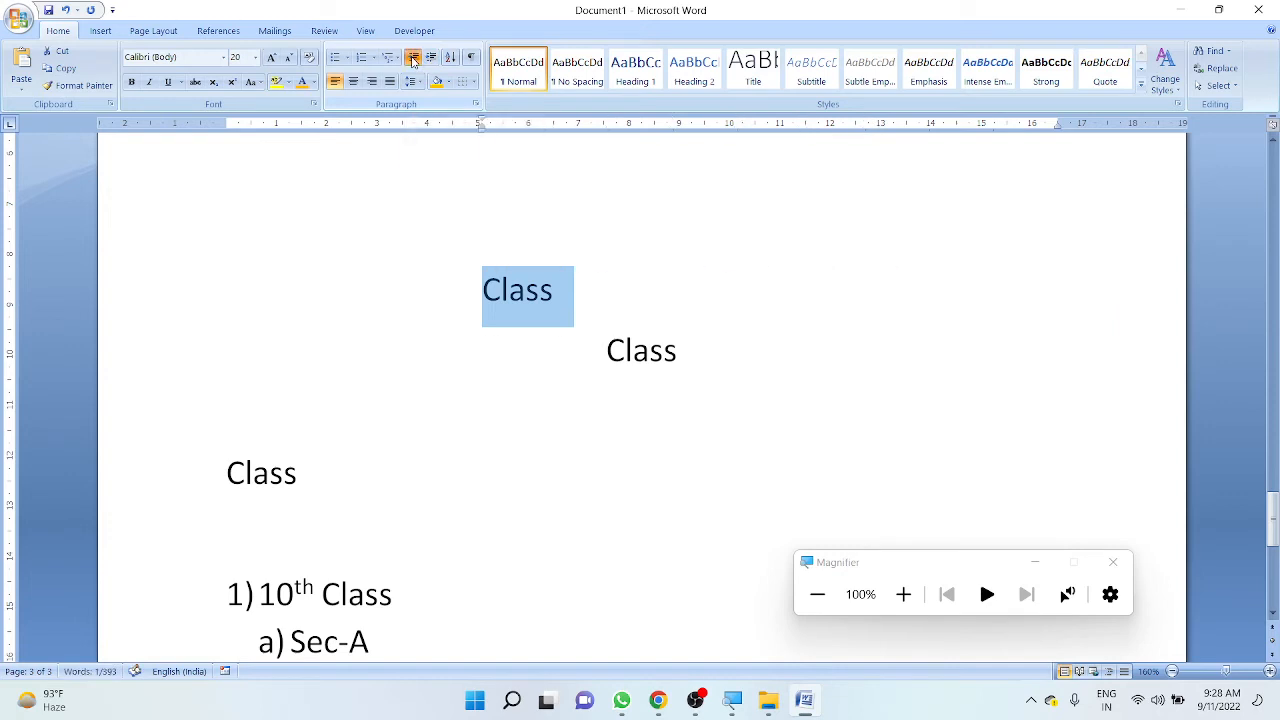
{"action": "left_click", "coordinate": [413, 58]}
{"action": "left_click", "coordinate": [413, 58]}
{"action": "left_click", "coordinate": [413, 58]}
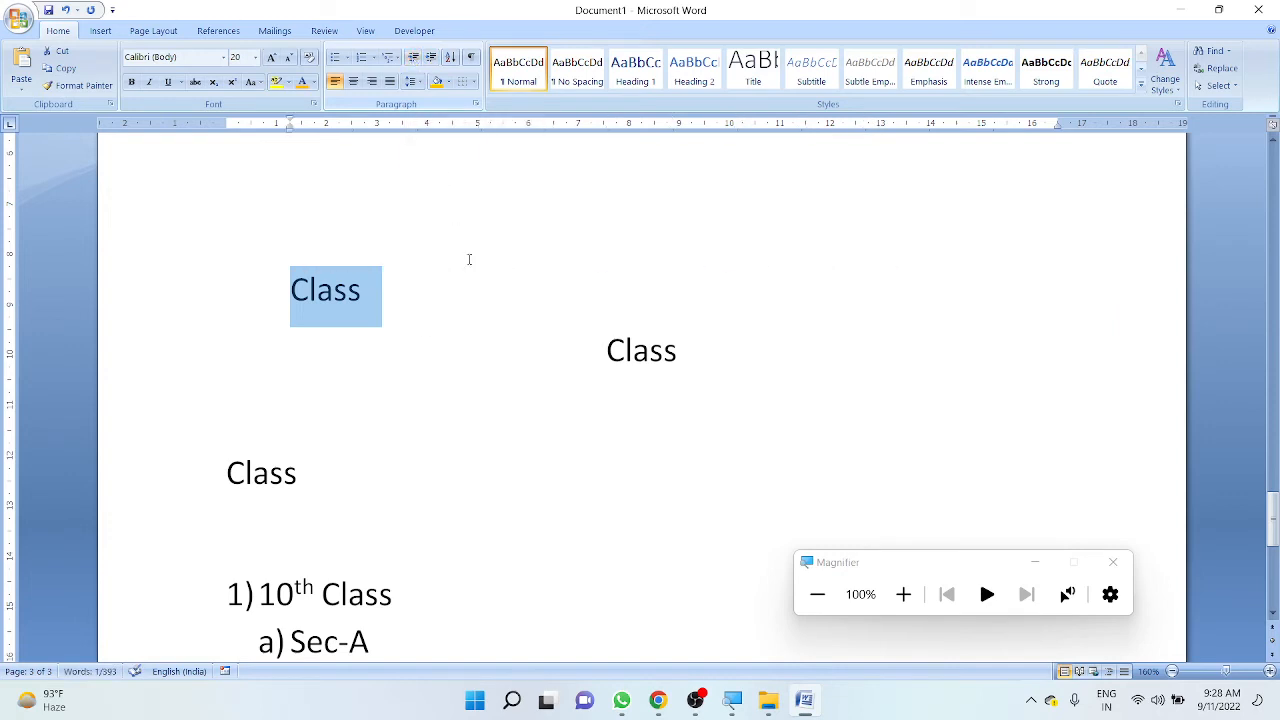
- Enter the letters "B", "C" and "A" on separate lines on a new page after the multilevel list
{"action": "scroll", "coordinate": [472, 270], "scroll_direction": "down", "scroll_amount": 5}
{"action": "left_click", "coordinate": [435, 382]}
{"action": "scroll", "coordinate": [449, 366], "scroll_direction": "down", "scroll_amount": 5}
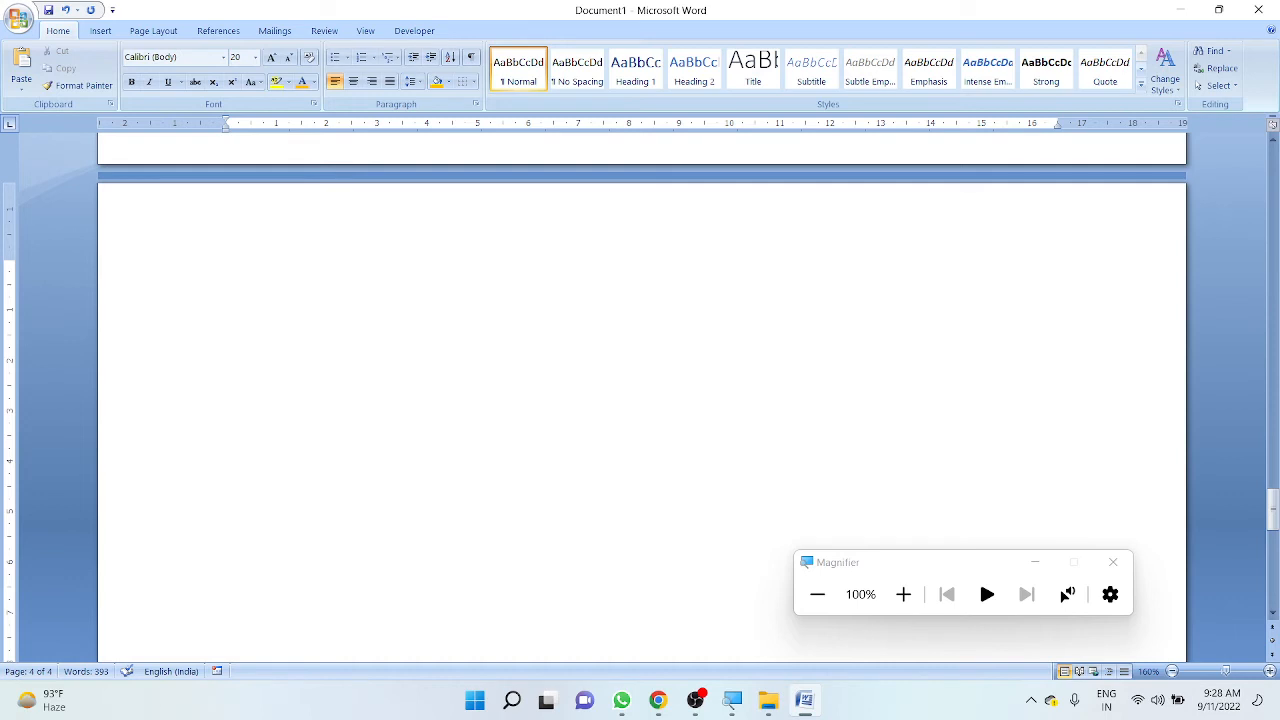
{"action": "type", "text": "b"}
{"action": "key", "text": "Return"}
{"action": "type", "text": "c"}
{"action": "key", "text": "Return"}
{"action": "type", "text": "a"}
{"action": "key", "text": "Return"}
- Copy the three lines "B", "C" and "A" and paste the duplicate below them, leaving blank space between
{"action": "left_click", "coordinate": [249, 342]}
{"action": "key", "text": "Down"}
{"action": "key", "text": "Down"}
{"action": "left_click", "coordinate": [209, 360], "text": "shift"}
{"action": "key", "text": "ctrl+c"}
{"action": "left_click", "coordinate": [313, 481]}
{"action": "key", "text": "Return"}
{"action": "key", "text": "Return"}
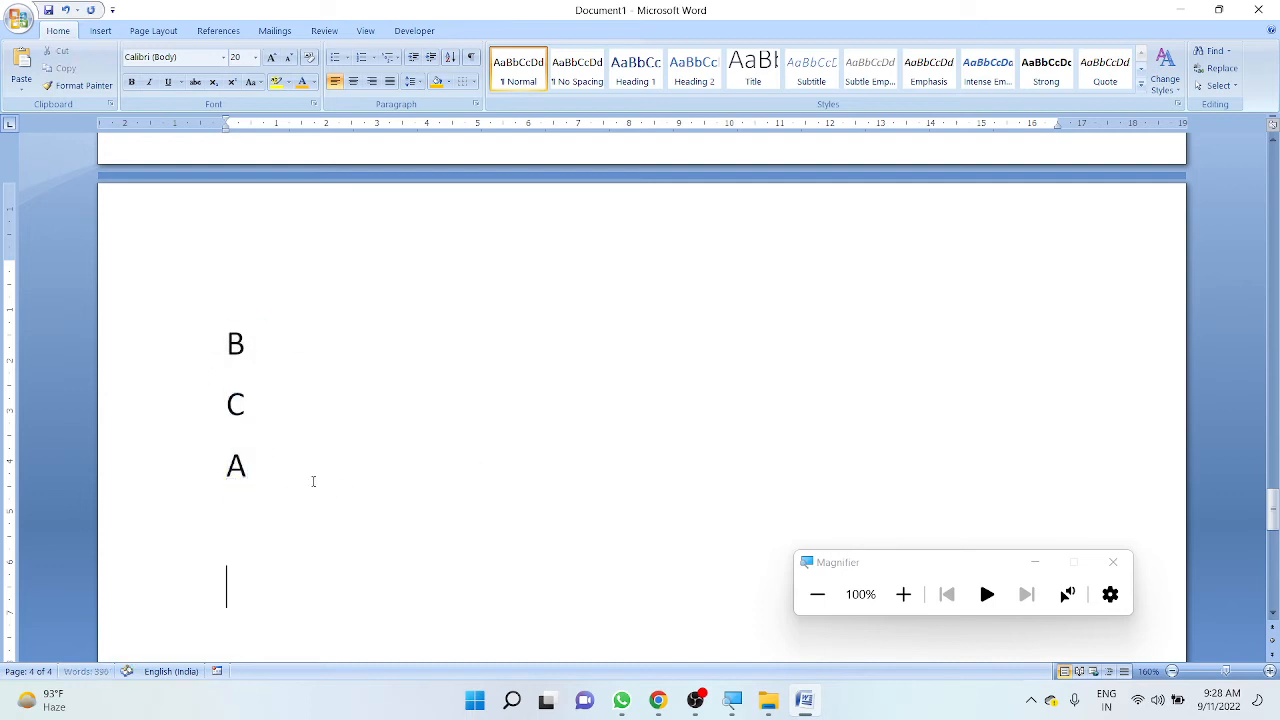
{"action": "key", "text": "ctrl+v"}
{"action": "key", "text": "Return"}
- Add the heading "Set in a proper order" on the blank line above the pasted letters
{"action": "key", "text": "Up"}
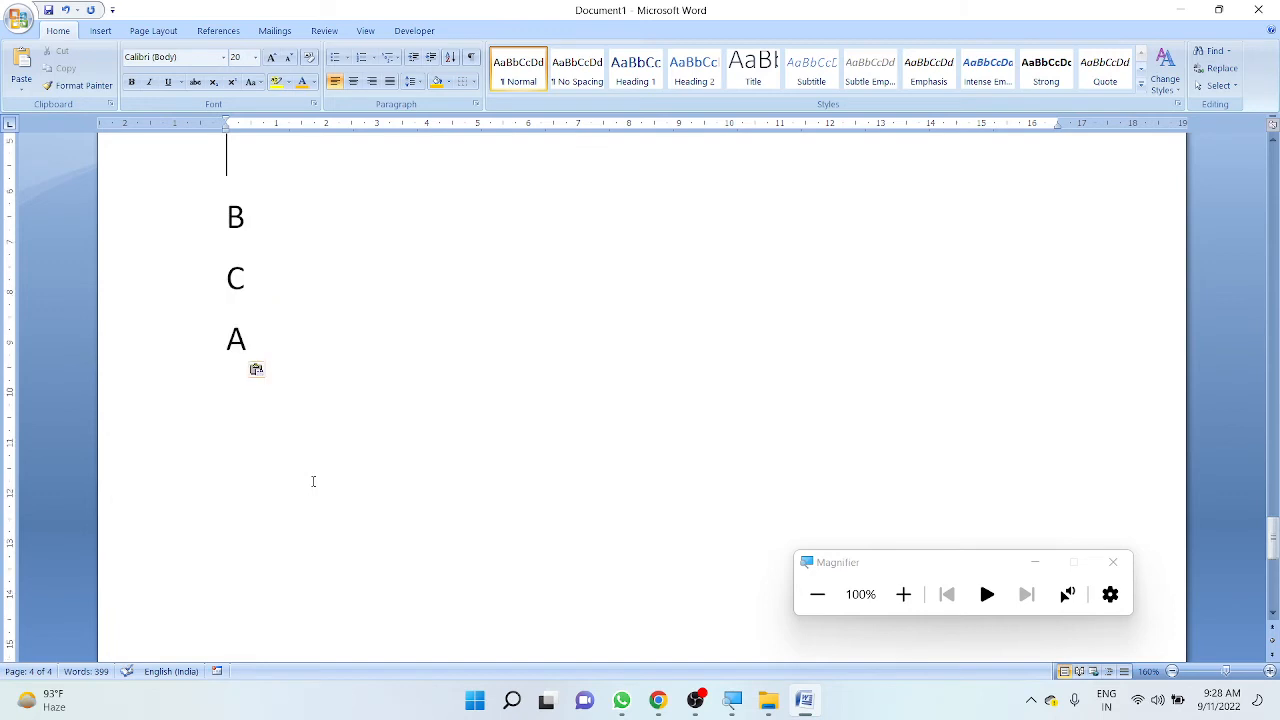
{"action": "type", "text": "Set in"}
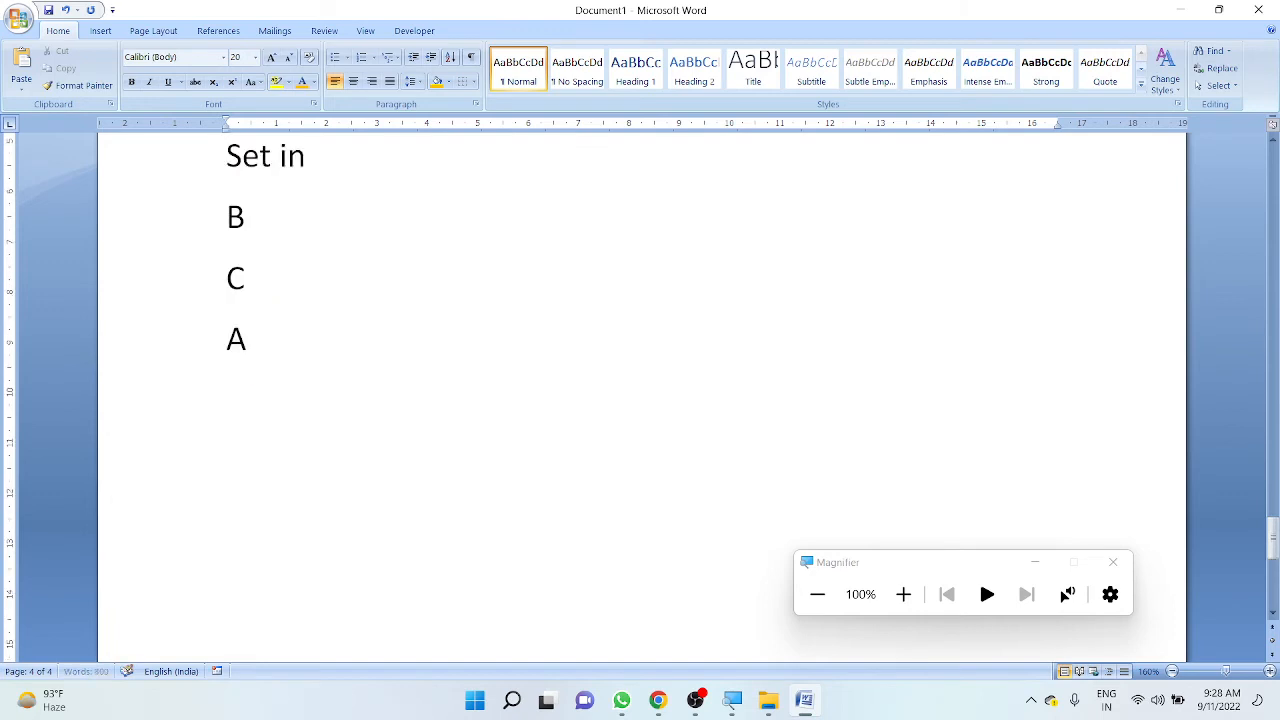
{"action": "type", "text": " a proper order"}
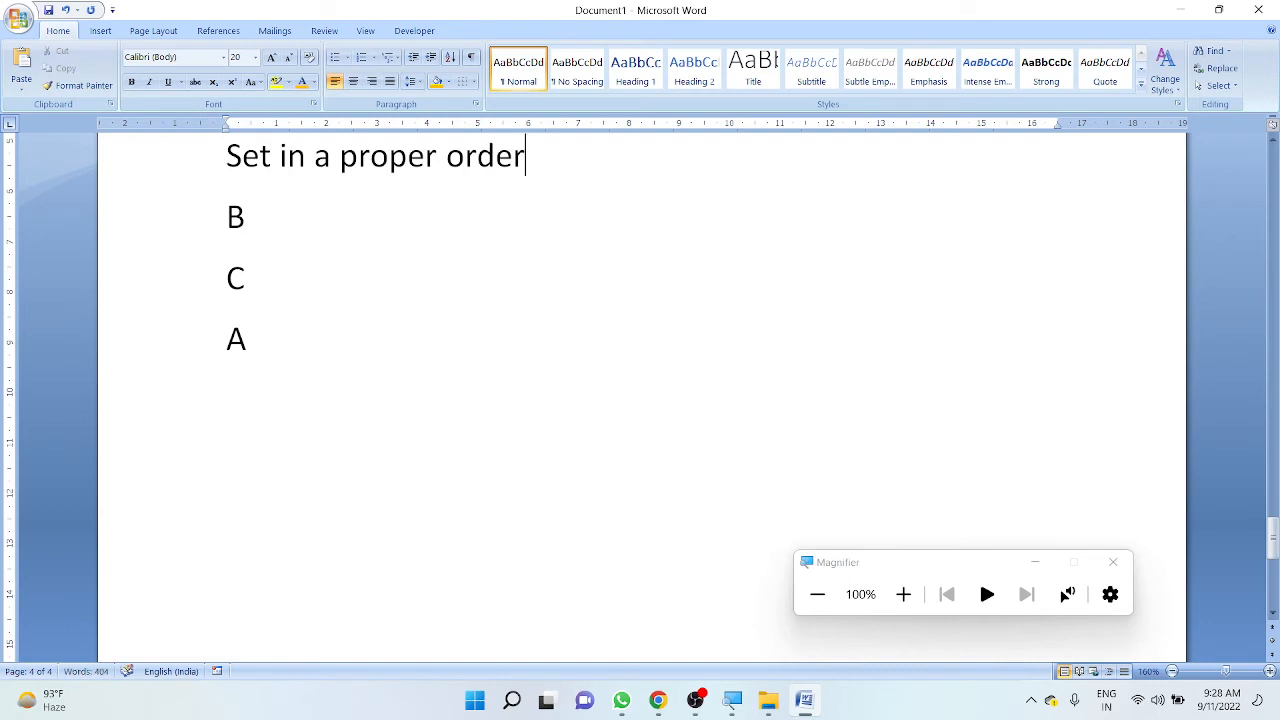
- Sort the three letters below "Set in a proper order" by paragraph text in ascending order
{"action": "scroll", "coordinate": [698, 328], "scroll_direction": "up", "scroll_amount": 1}
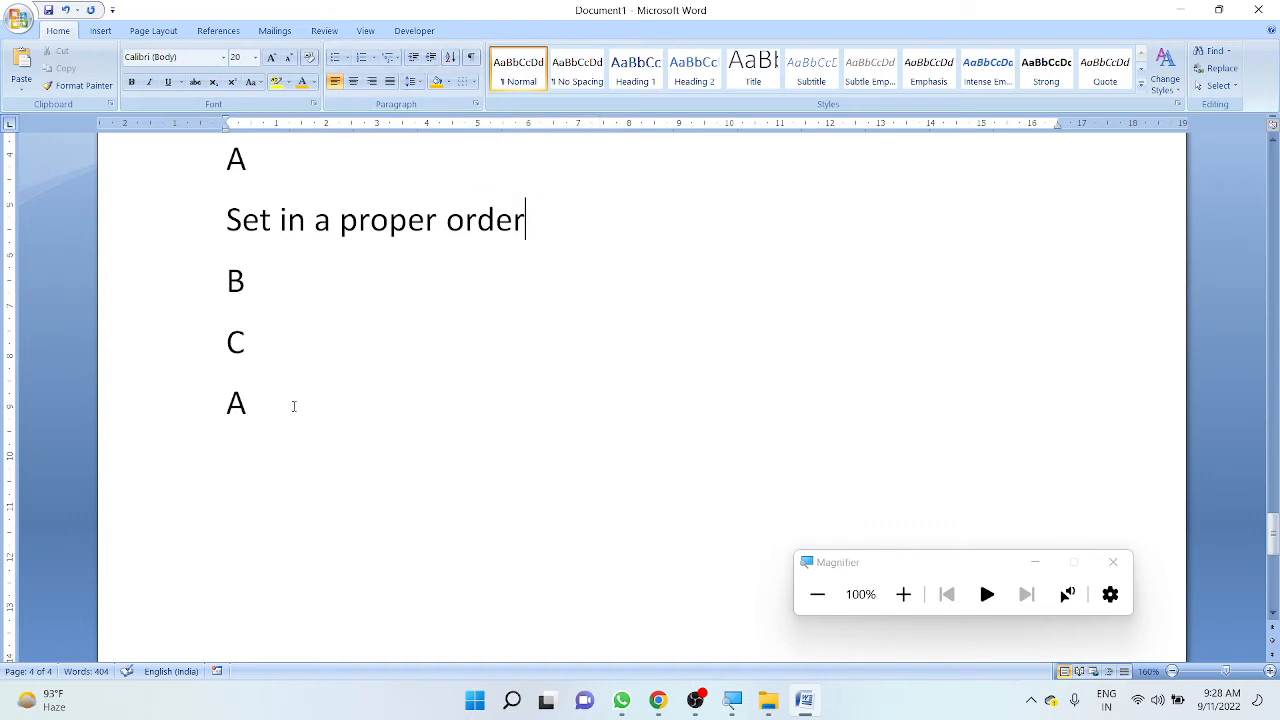
{"action": "left_click_drag", "start_coordinate": [296, 410], "coordinate": [228, 280]}
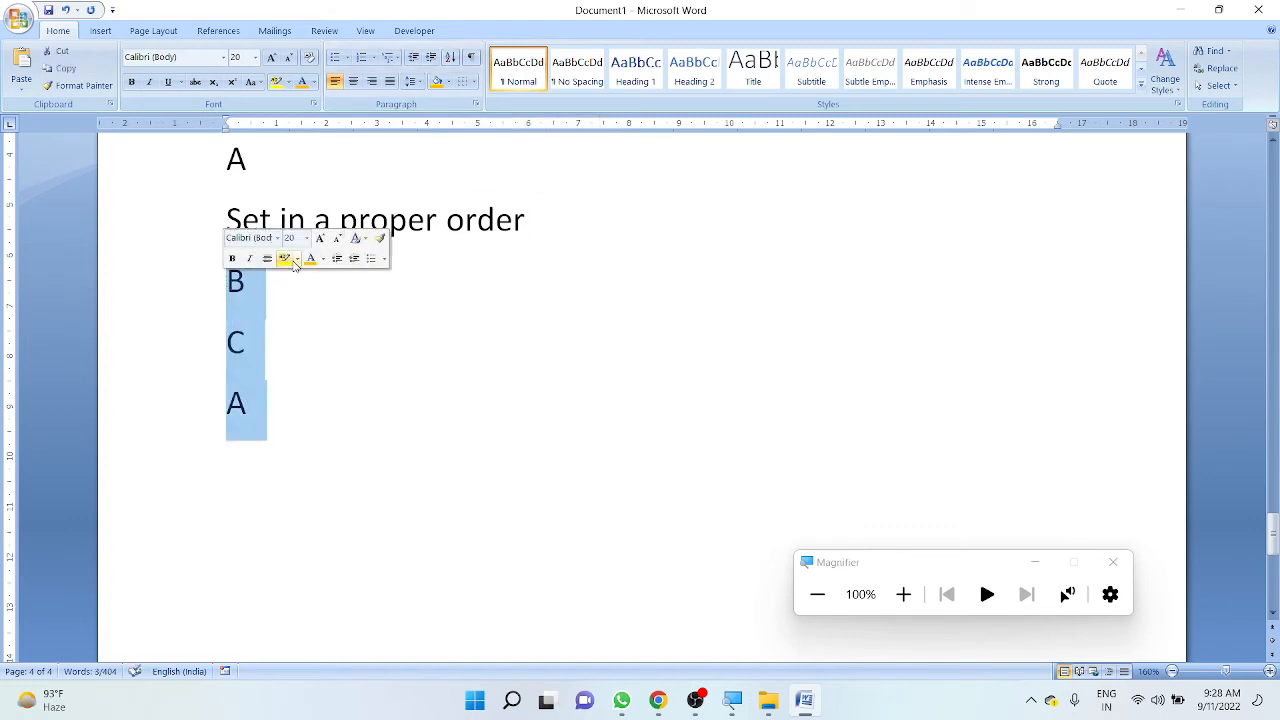
{"action": "left_click", "coordinate": [451, 60]}
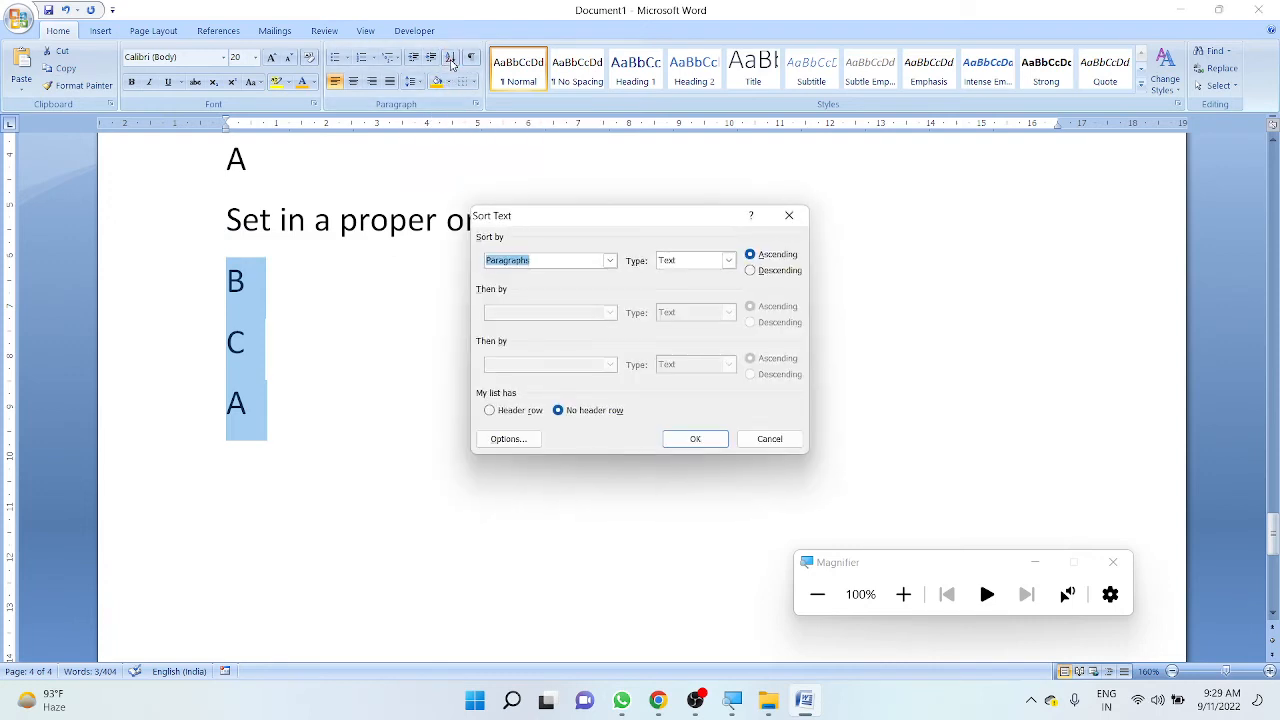
{"action": "left_click", "coordinate": [759, 271]}
{"action": "left_click", "coordinate": [769, 256]}
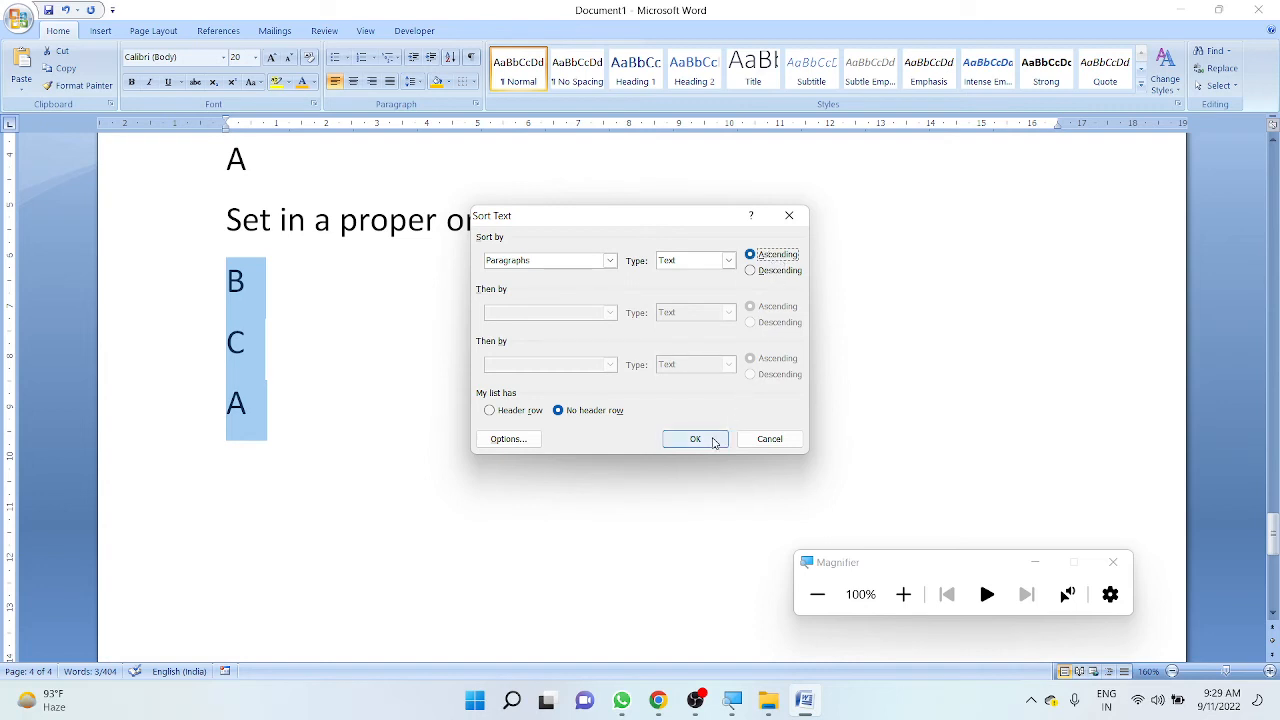
{"action": "left_click", "coordinate": [714, 443]}
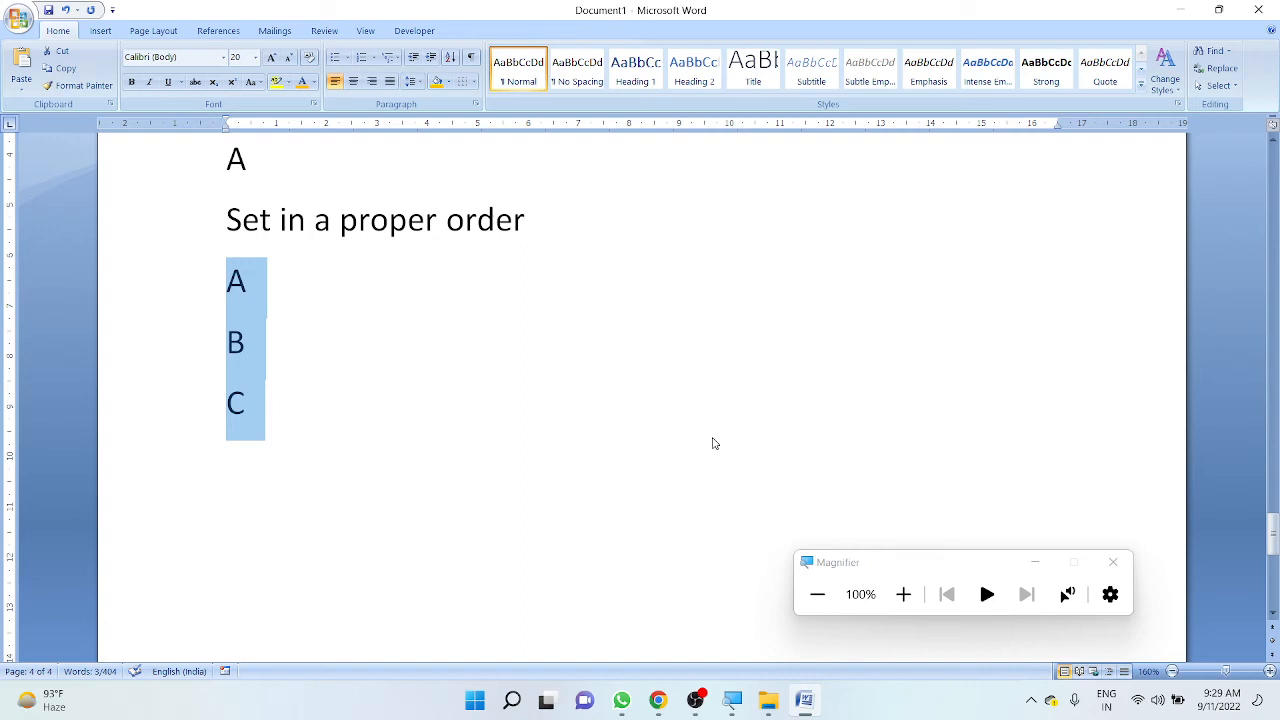
- Sort the three letters below "Set in a proper order" by paragraph text in descending order
{"action": "left_click", "coordinate": [451, 58]}
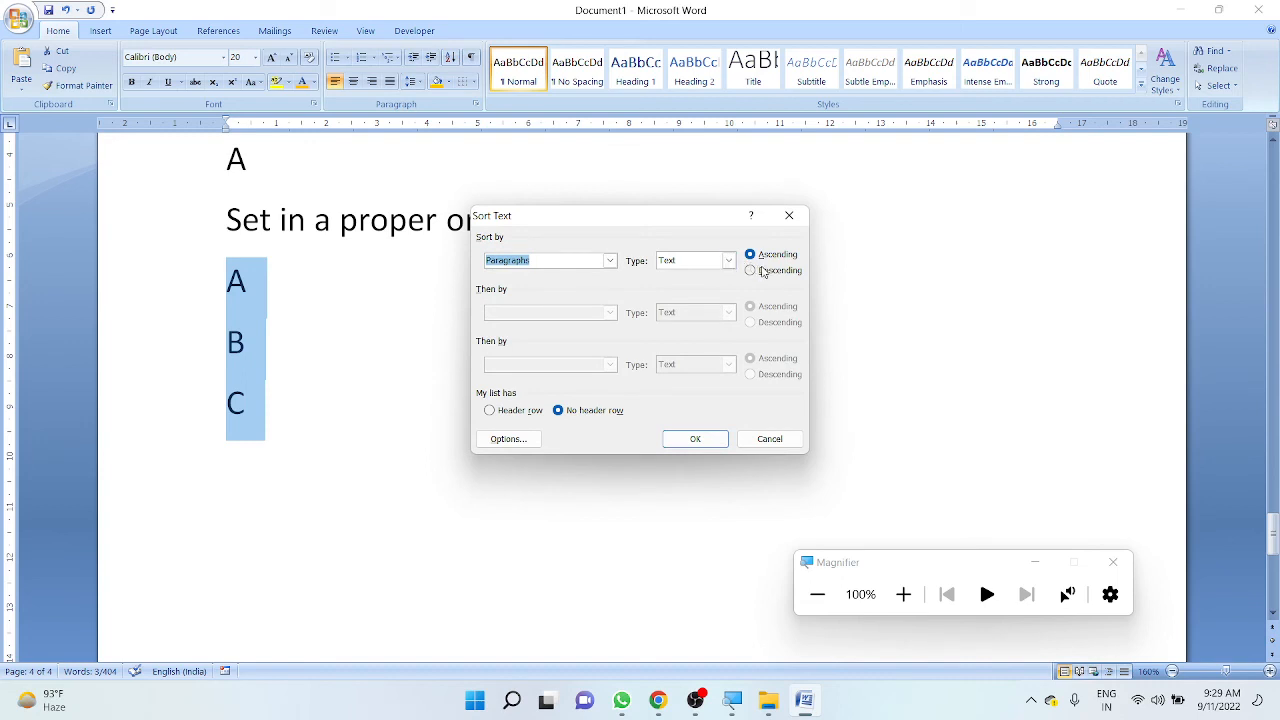
{"action": "left_click", "coordinate": [763, 271]}
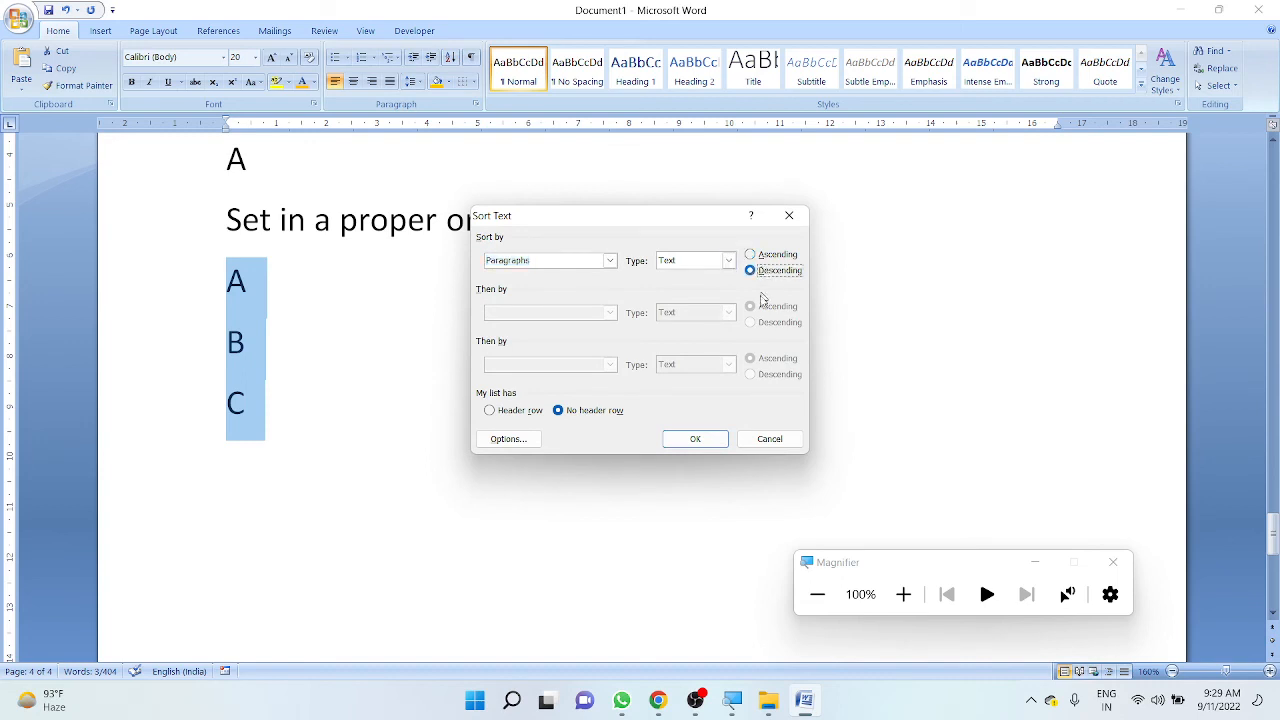
{"action": "left_click", "coordinate": [718, 437]}
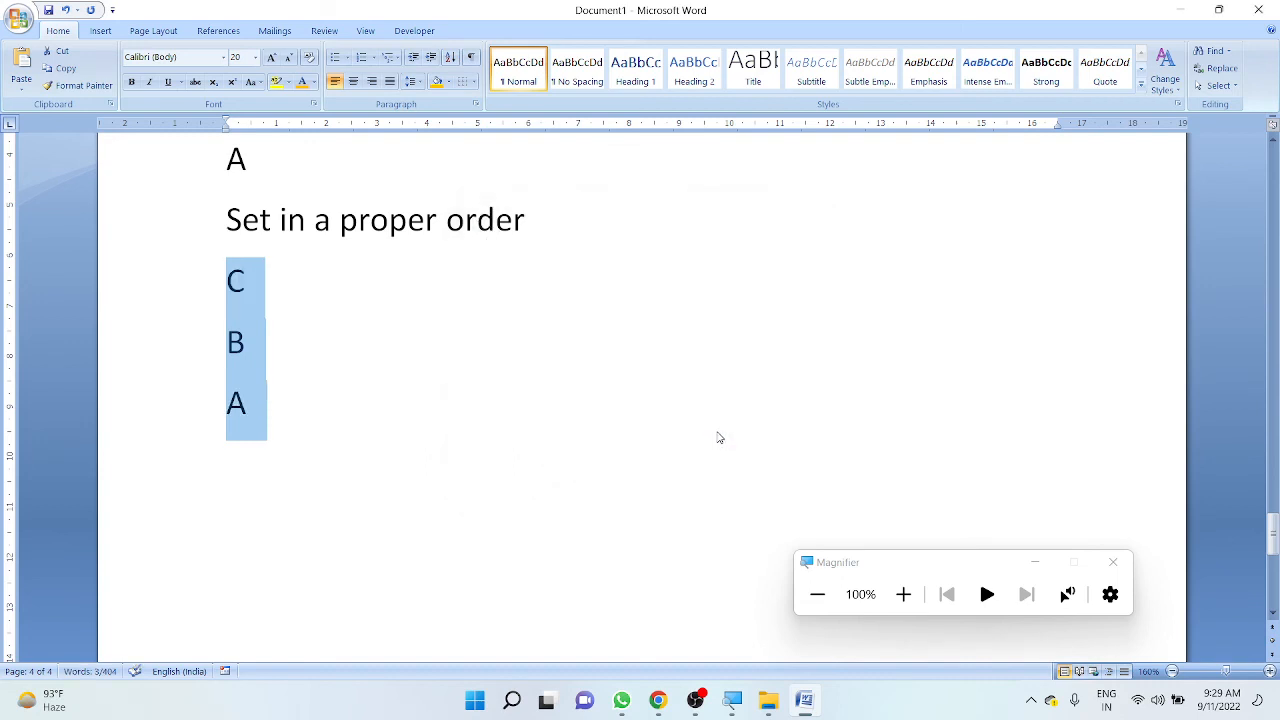
- Enter the numbers 4, 8, 1, 3, 4 and 2 on separate lines below the sorted letters, leaving blank space between
{"action": "left_click", "coordinate": [590, 360]}
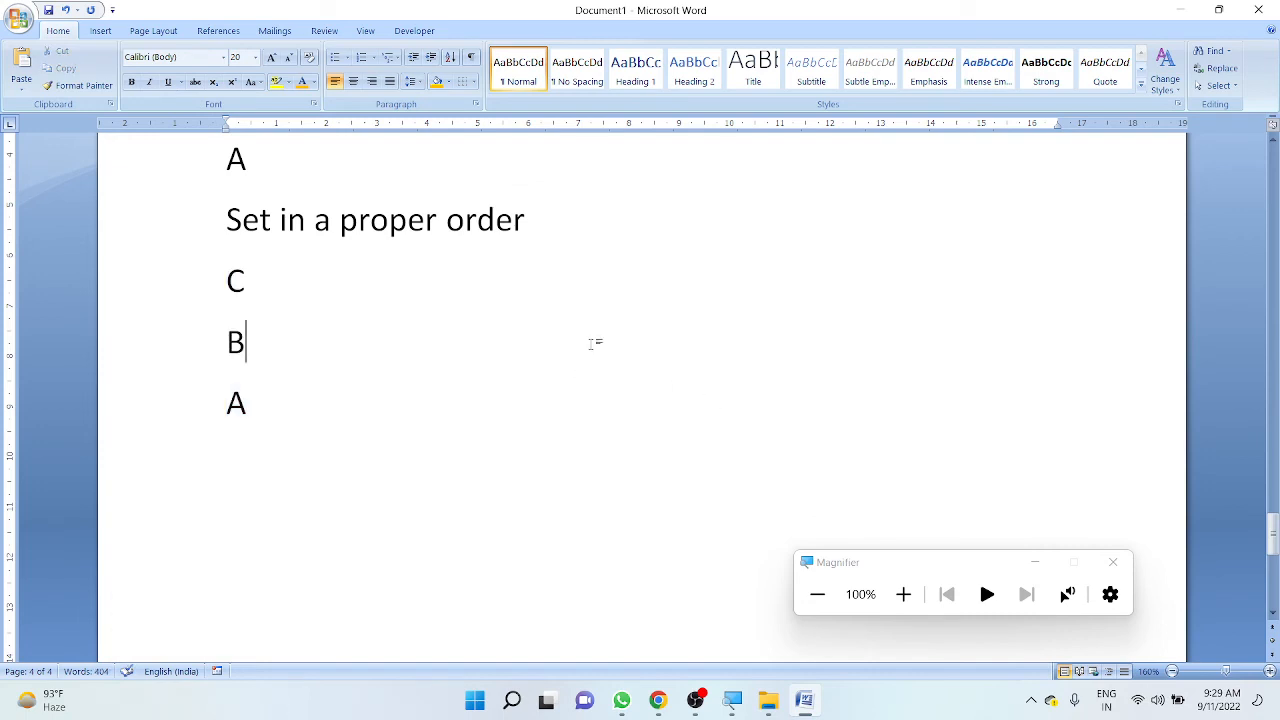
{"action": "key", "text": "Down"}
{"action": "key", "text": "Down"}
{"action": "key", "text": "Return"}
{"action": "type", "text": "4"}
{"action": "key", "text": "Return"}
{"action": "type", "text": "8"}
{"action": "key", "text": "Return"}
{"action": "type", "text": "1"}
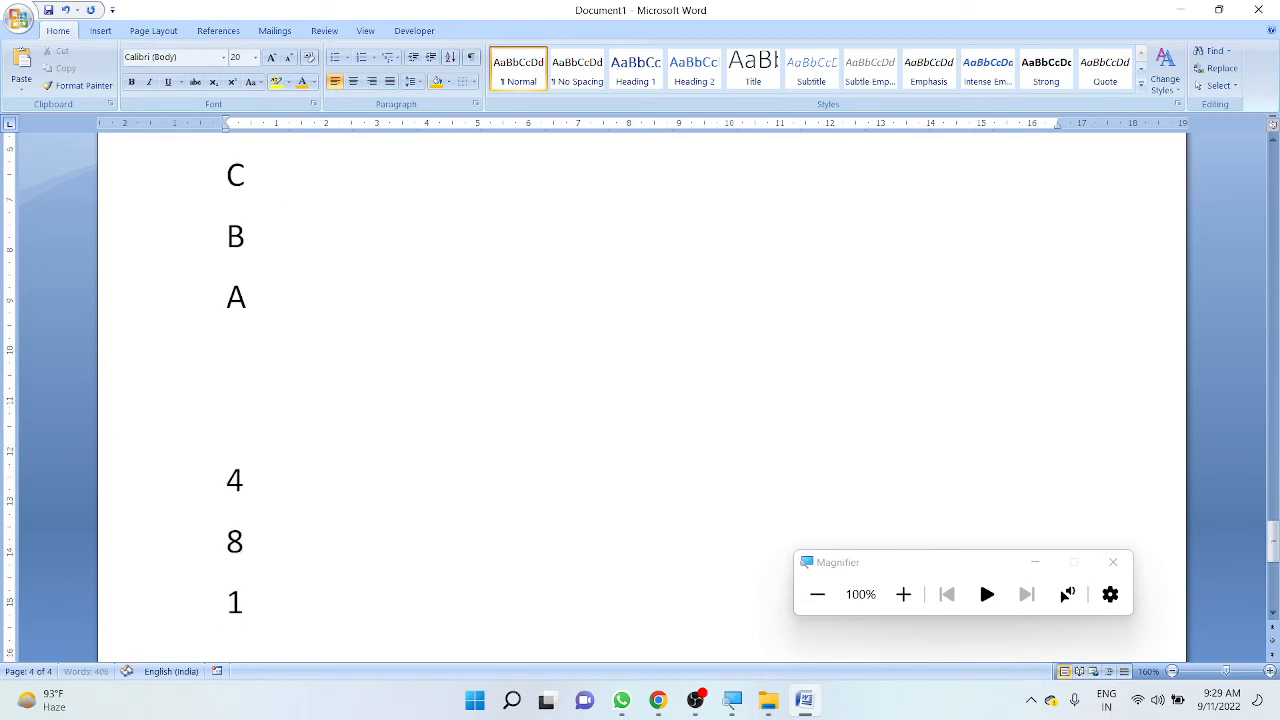
{"action": "key", "text": "Return"}
{"action": "type", "text": "3"}
{"action": "key", "text": "Return"}
{"action": "type", "text": "4"}
{"action": "key", "text": "Return"}
{"action": "type", "text": "2"}
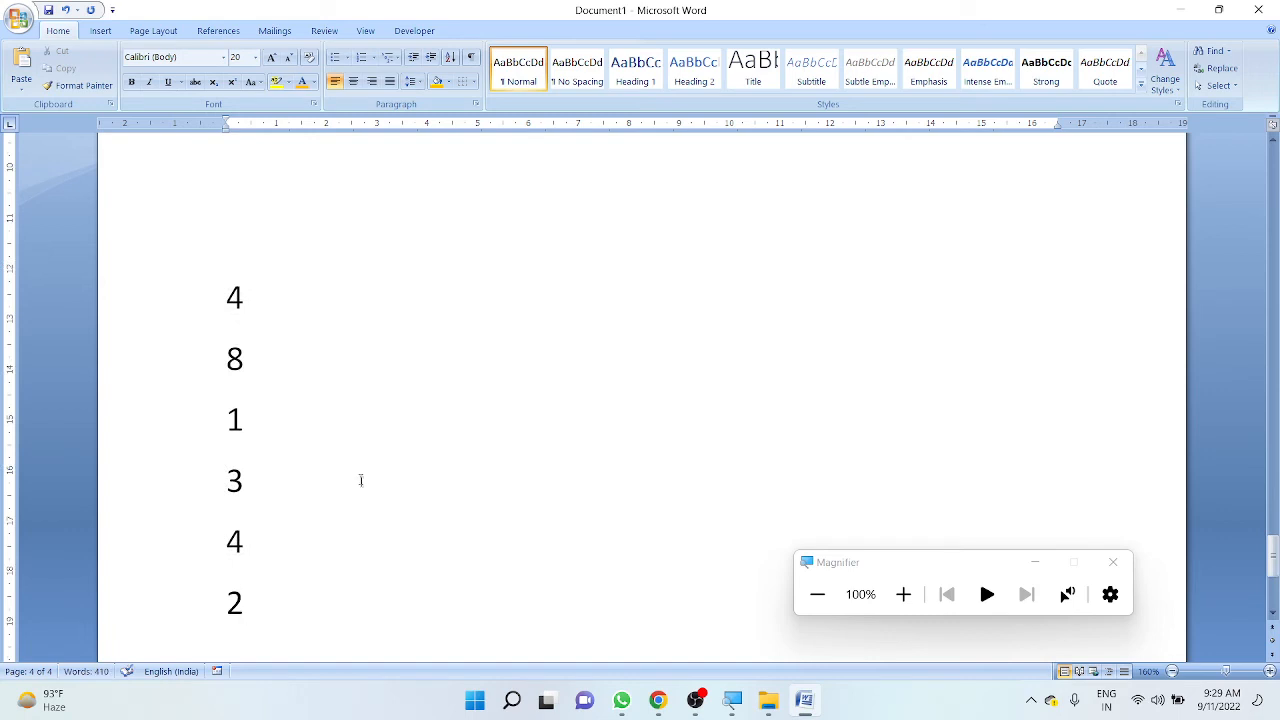
- Sort the six number lines by paragraph in ascending order, using the Number type and no header row
{"action": "scroll", "coordinate": [360, 477], "scroll_direction": "down", "scroll_amount": 1}
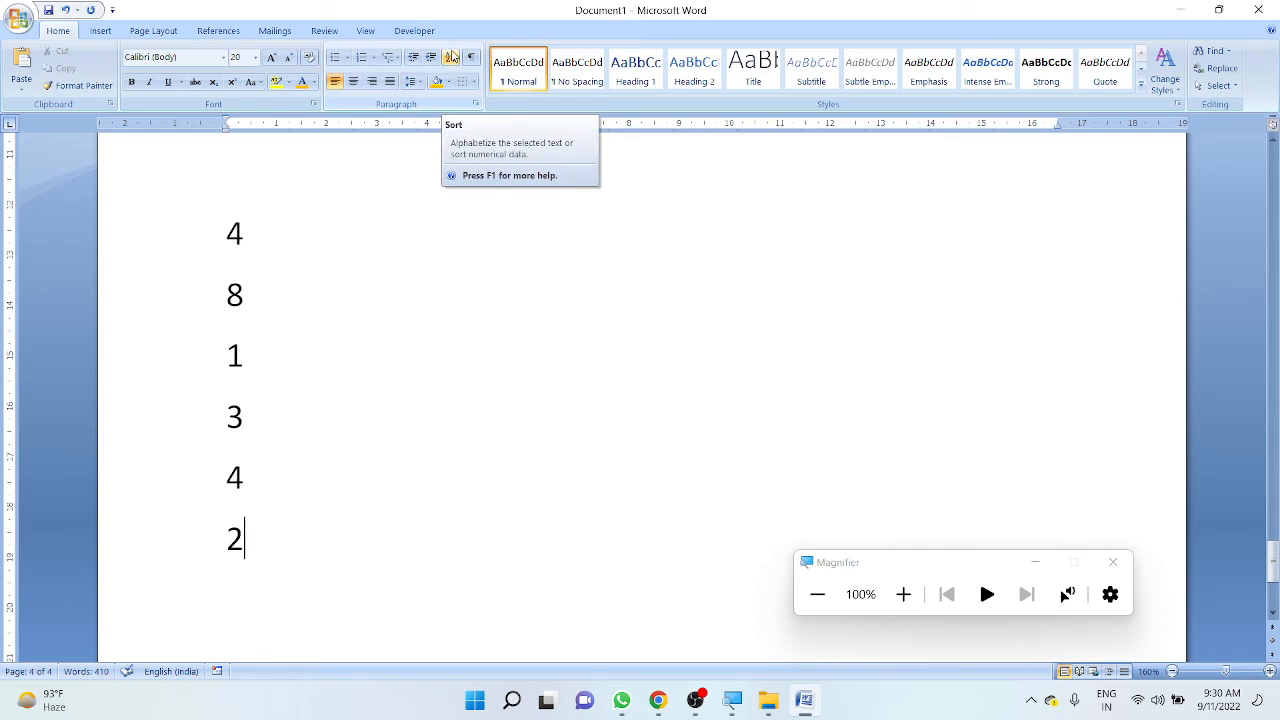
{"action": "left_click", "coordinate": [174, 457]}
{"action": "left_click_drag", "start_coordinate": [250, 538], "coordinate": [218, 238]}
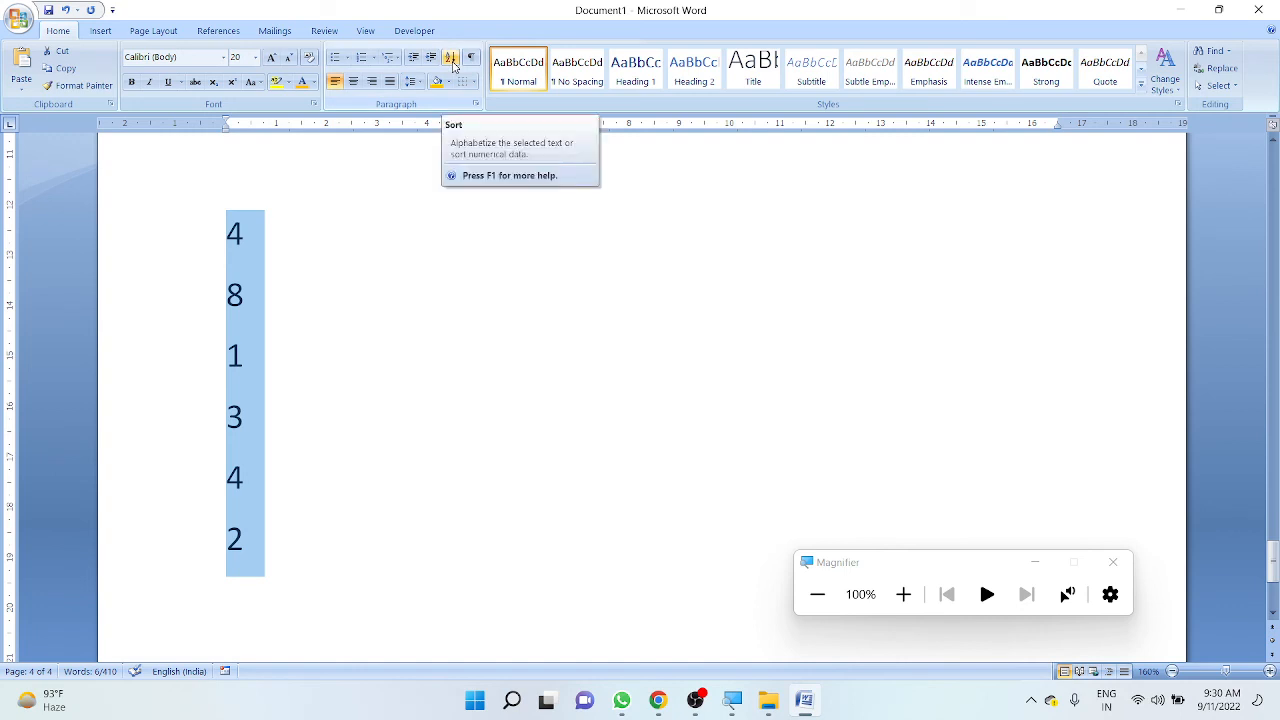
{"action": "left_click", "coordinate": [228, 233]}
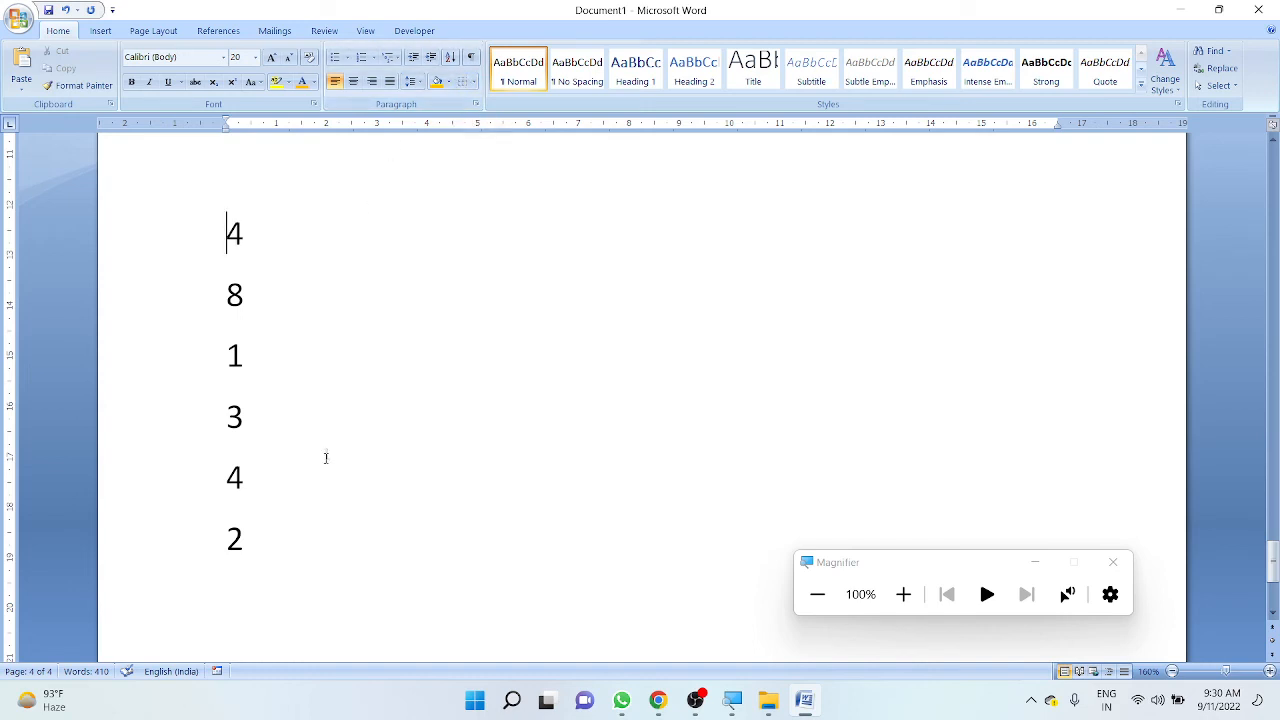
{"action": "left_click_drag", "start_coordinate": [294, 538], "coordinate": [226, 240]}
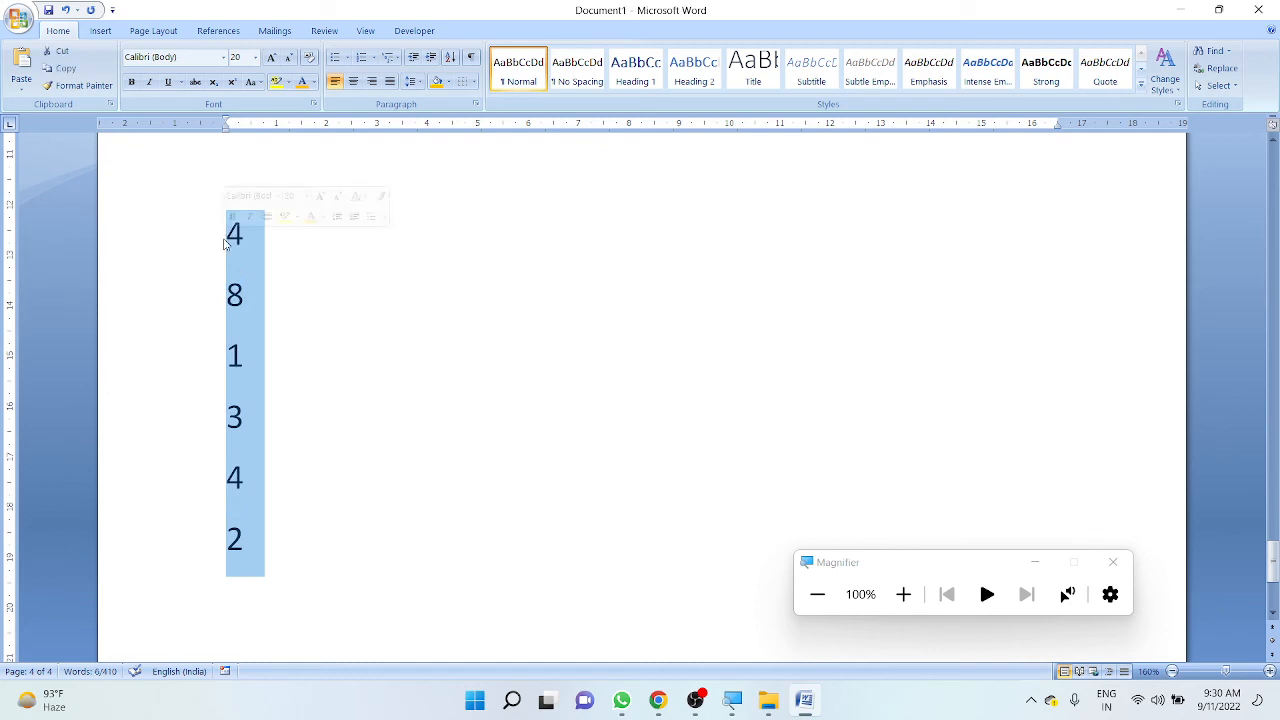
{"action": "left_click", "coordinate": [450, 58]}
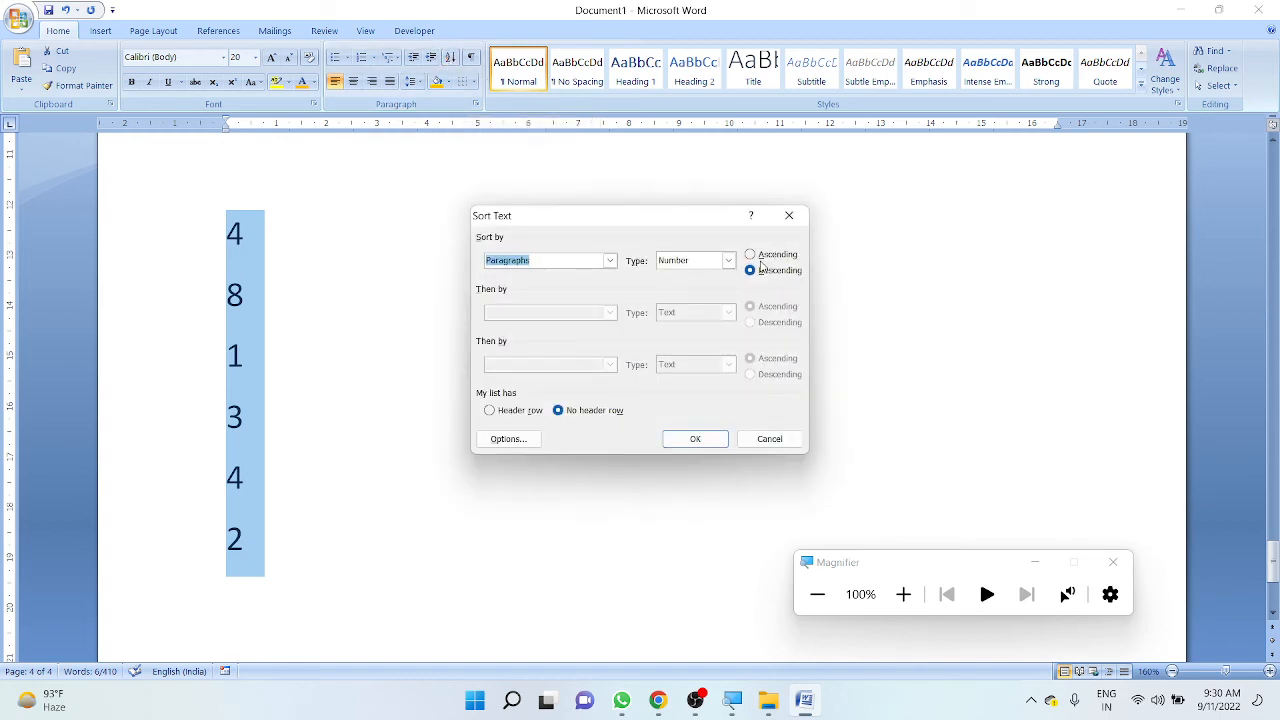
{"action": "left_click", "coordinate": [764, 257]}
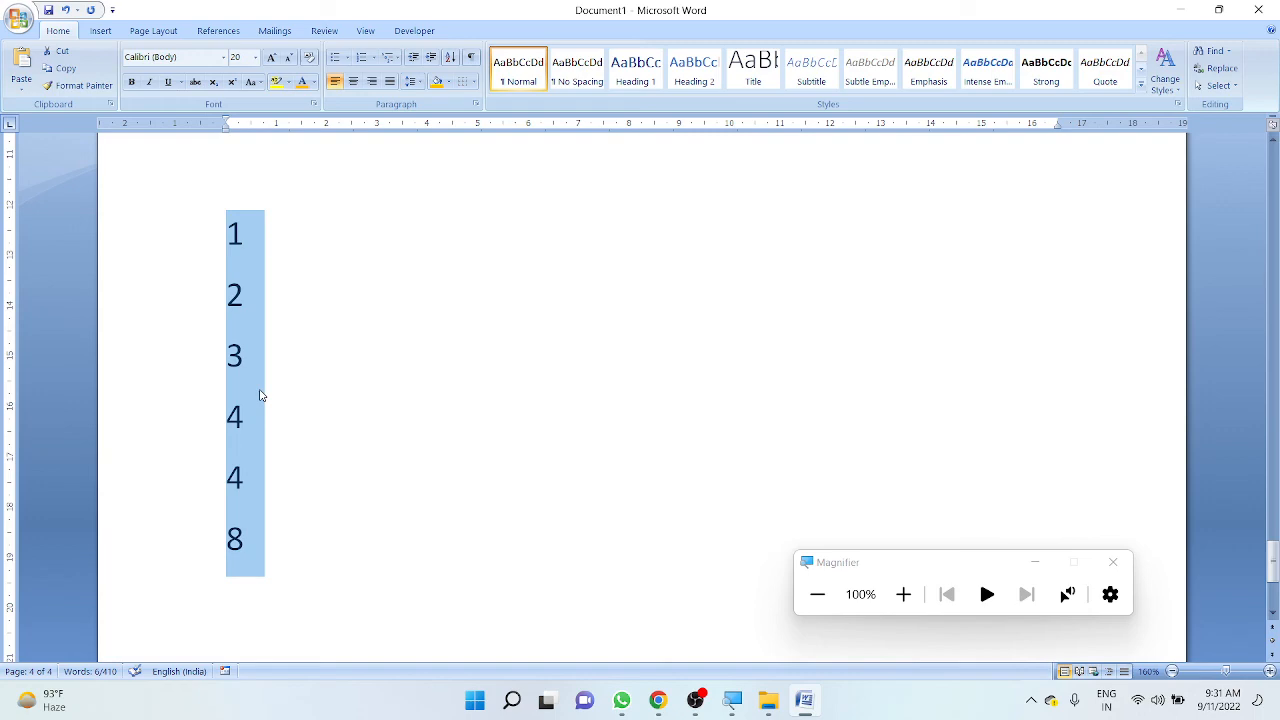
- Show the paragraph marks and hidden formatting symbols around the "On the Insert tab" paragraph on page 2, and hide them again
{"action": "scroll", "coordinate": [674, 238], "scroll_direction": "up", "scroll_amount": 20}
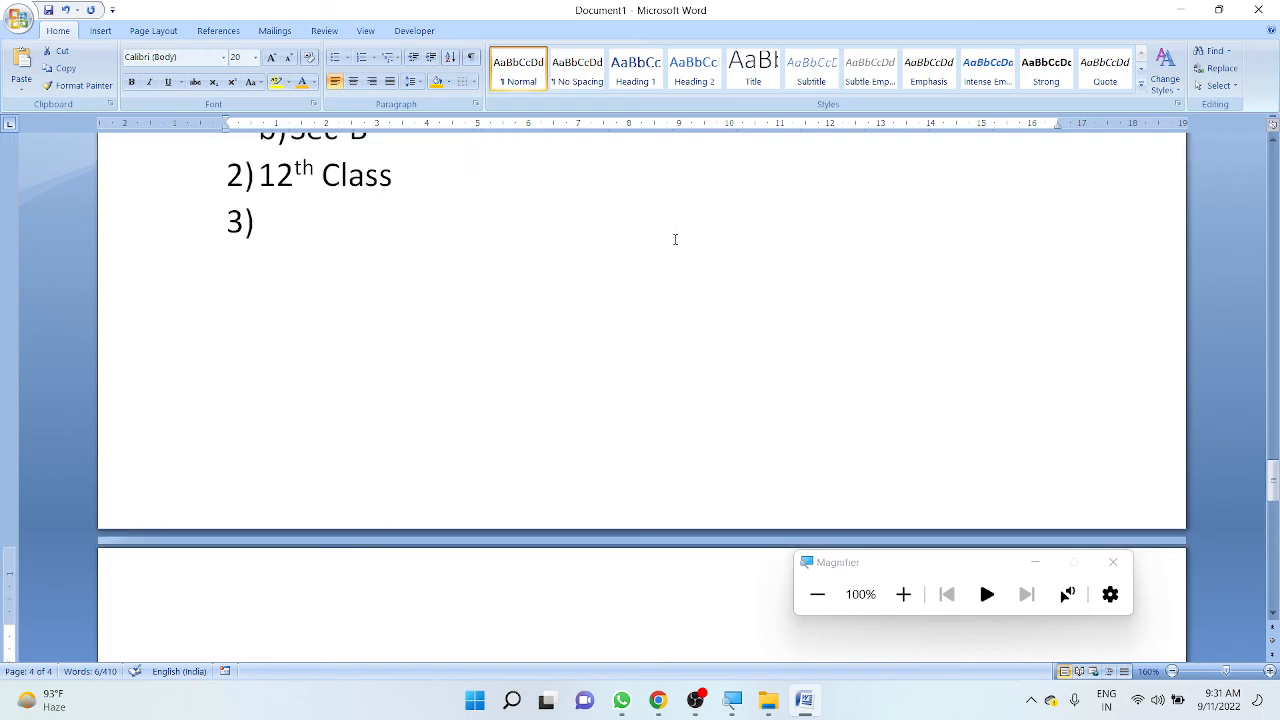
{"action": "scroll", "coordinate": [675, 239], "scroll_direction": "up", "scroll_amount": 15}
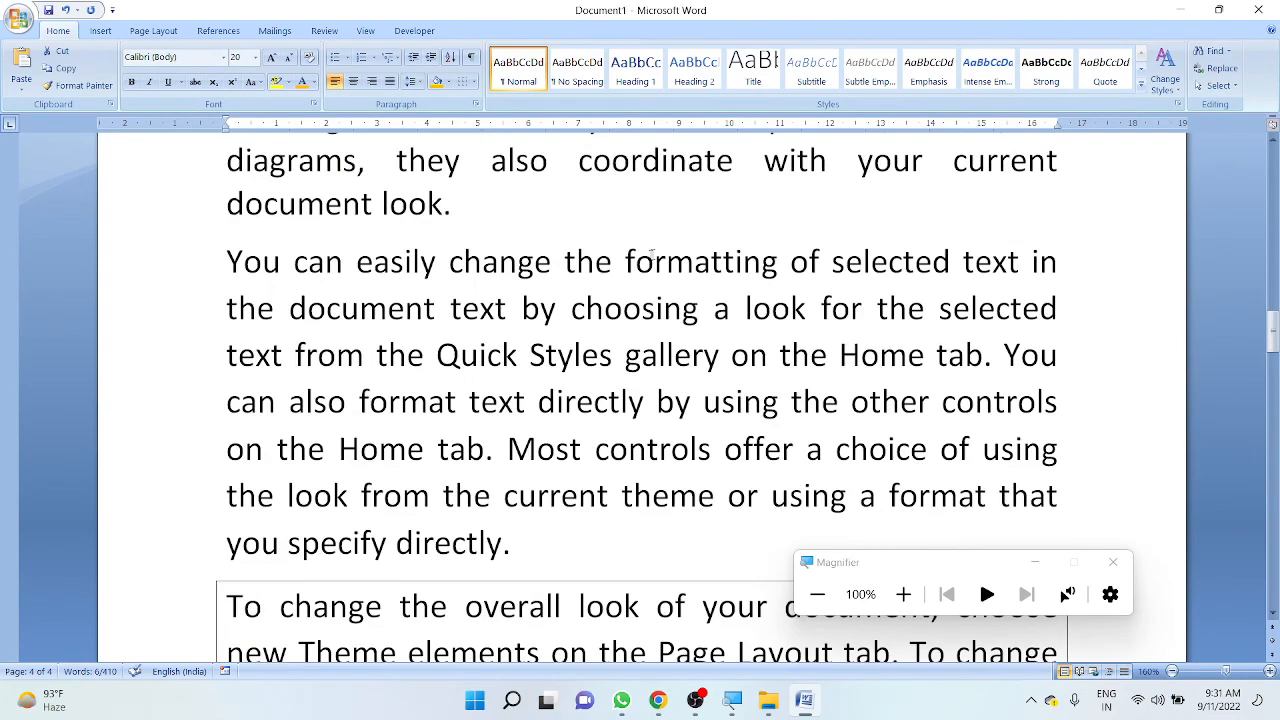
{"action": "scroll", "coordinate": [650, 257], "scroll_direction": "down", "scroll_amount": 5}
{"action": "left_click", "coordinate": [566, 419]}
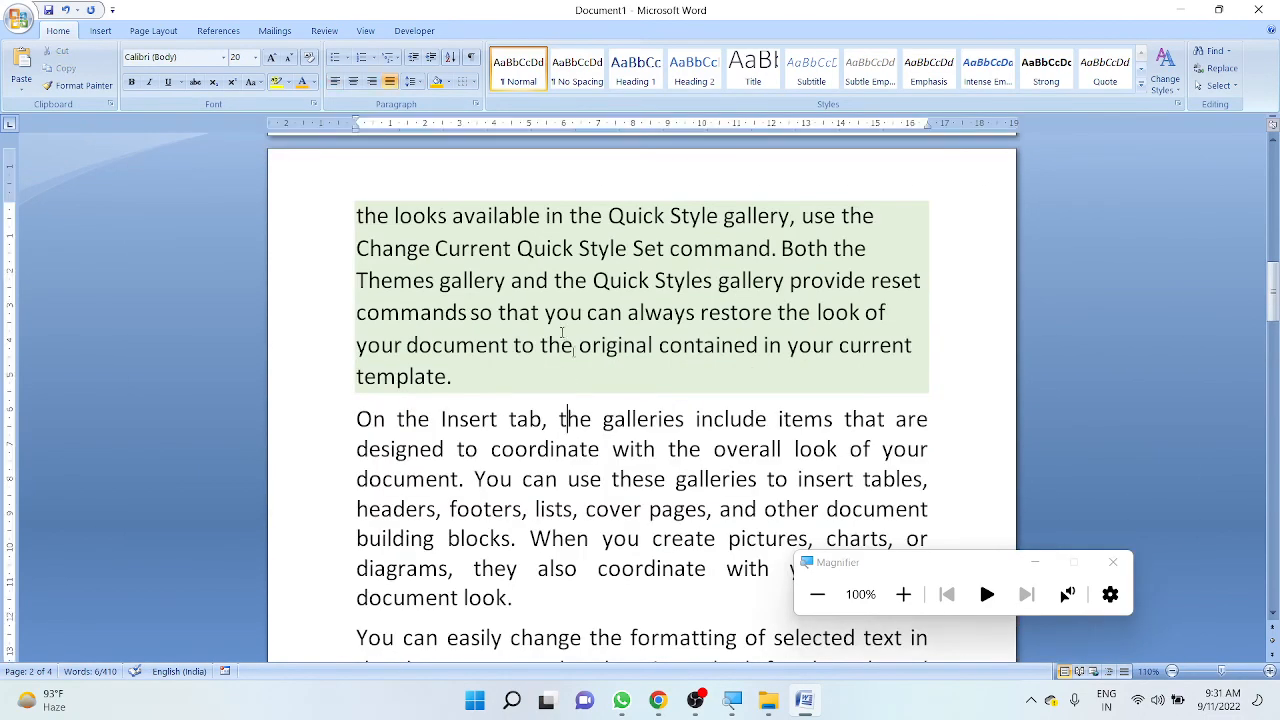
{"action": "left_click", "coordinate": [474, 59]}
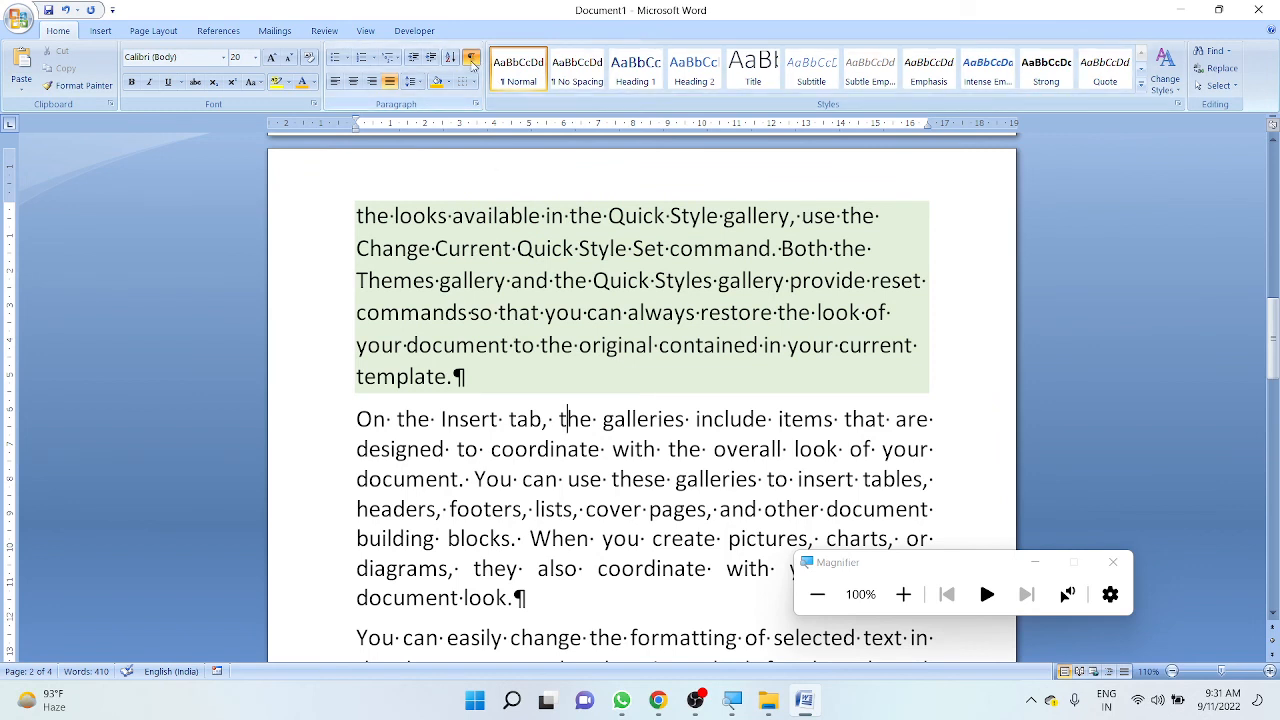
{"action": "scroll", "coordinate": [534, 375], "scroll_direction": "down", "scroll_amount": 1}
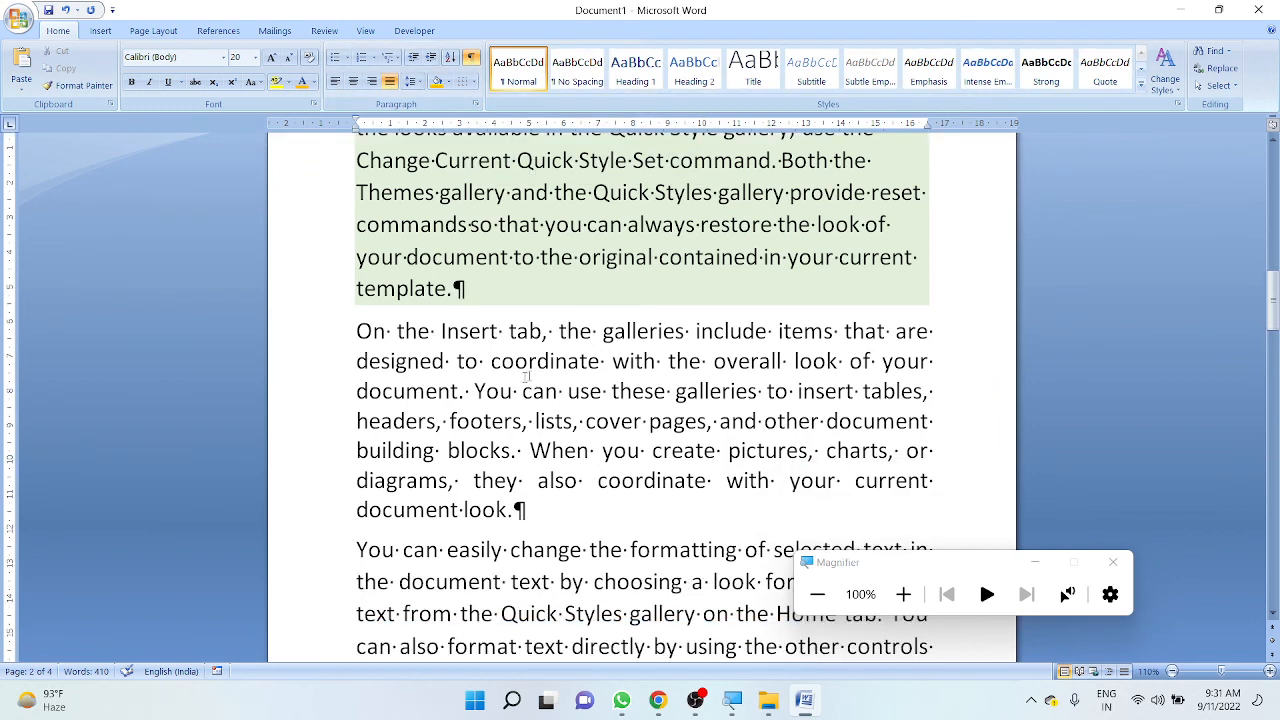
{"action": "left_click", "coordinate": [532, 512]}
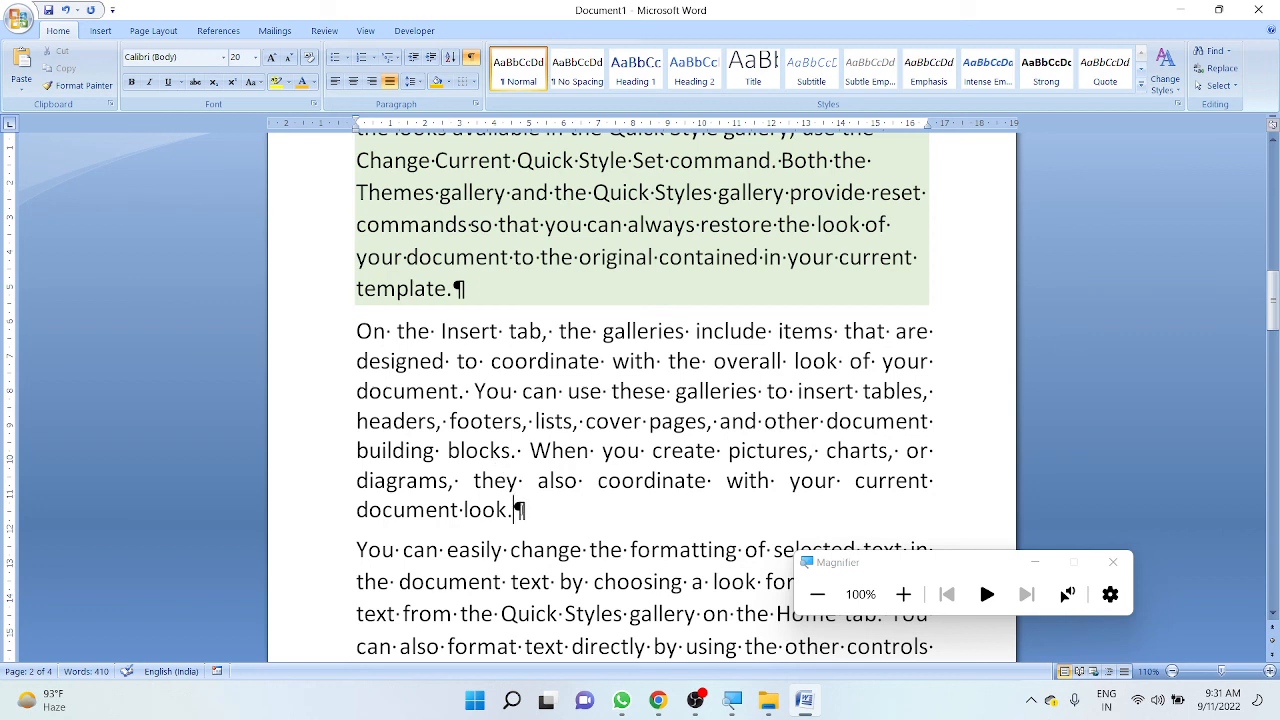
{"action": "left_click", "coordinate": [470, 59]}
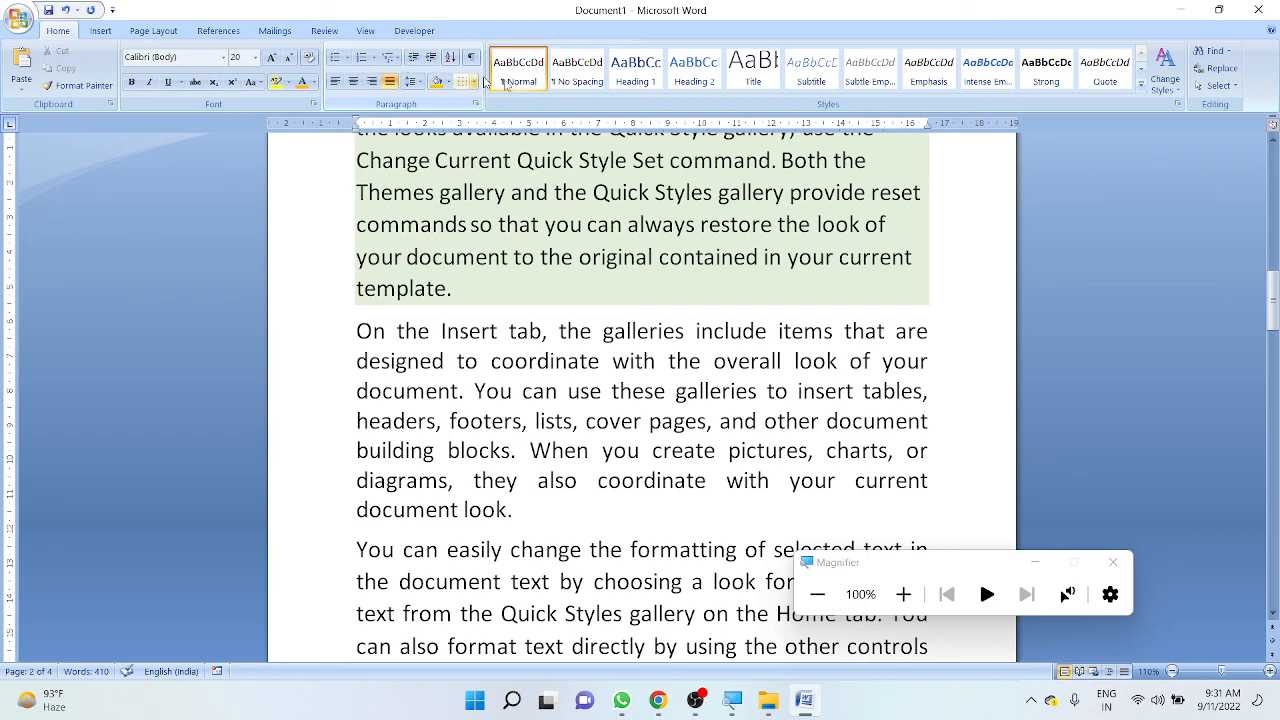
{"action": "left_click_drag", "start_coordinate": [562, 512], "coordinate": [358, 330]}
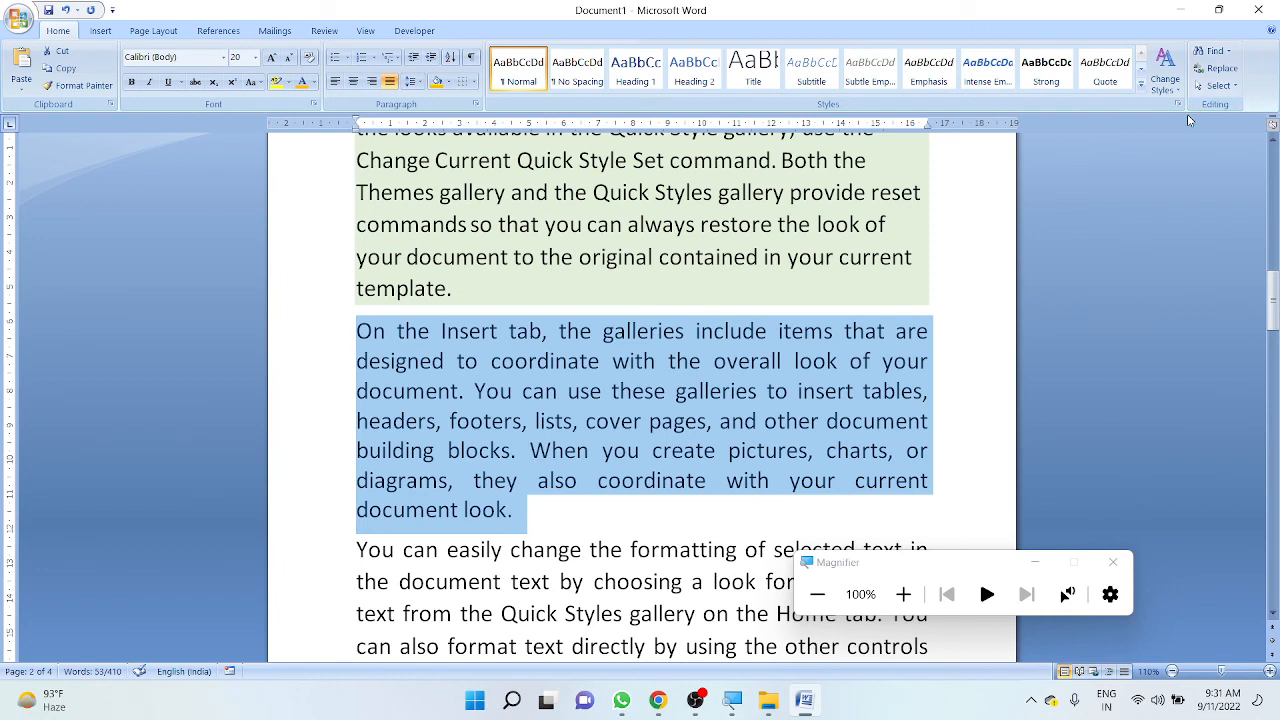
{"action": "left_click", "coordinate": [761, 224]}
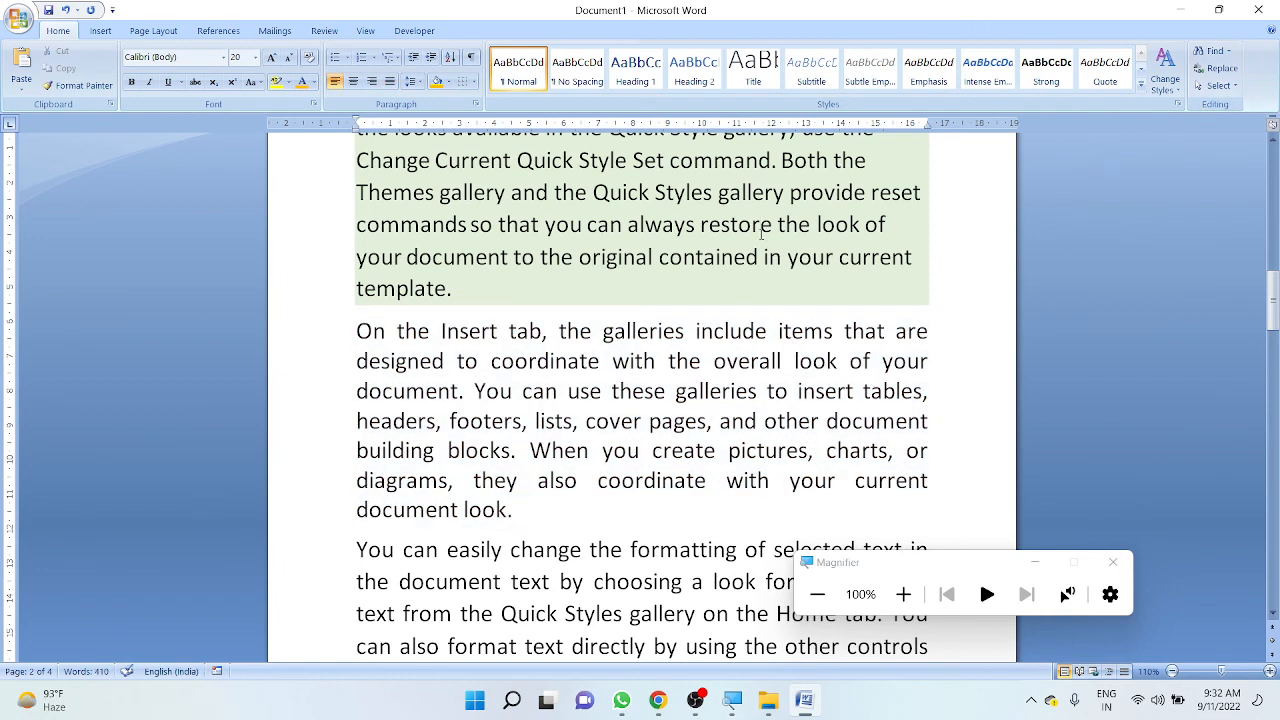